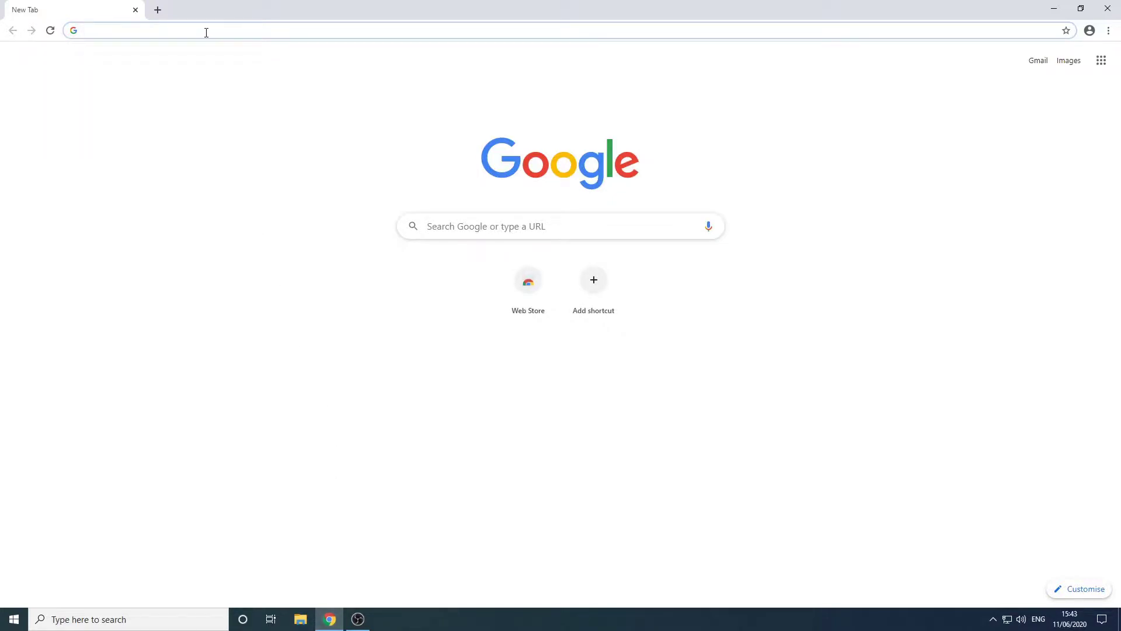
type("www.unity")
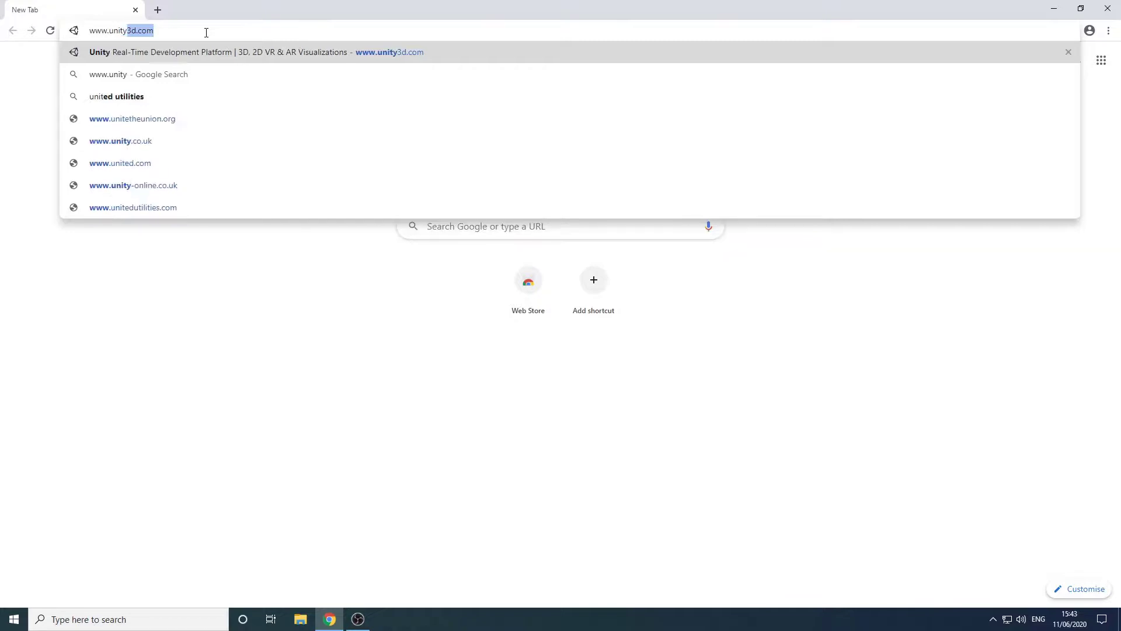
type("3d.com")
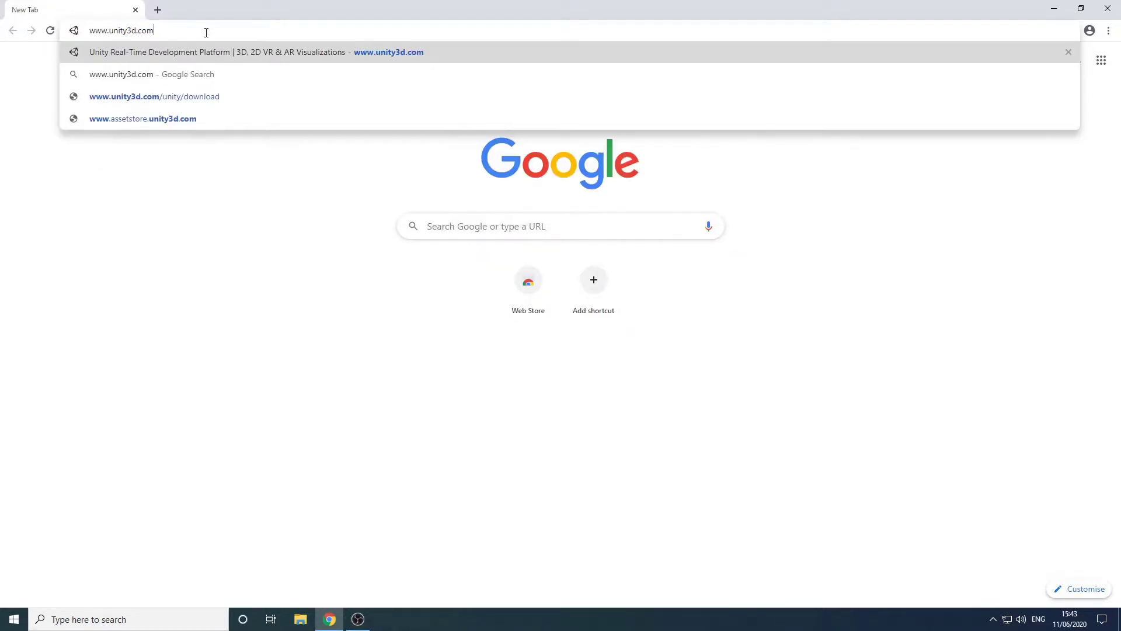
key("Return")
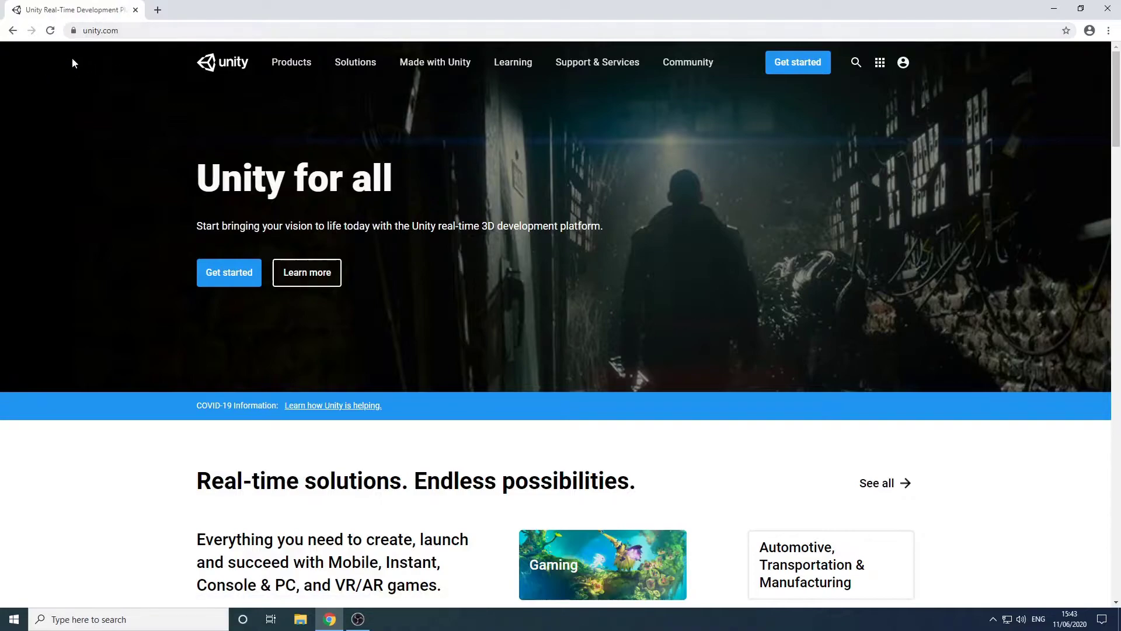
mouse_move(383, 82)
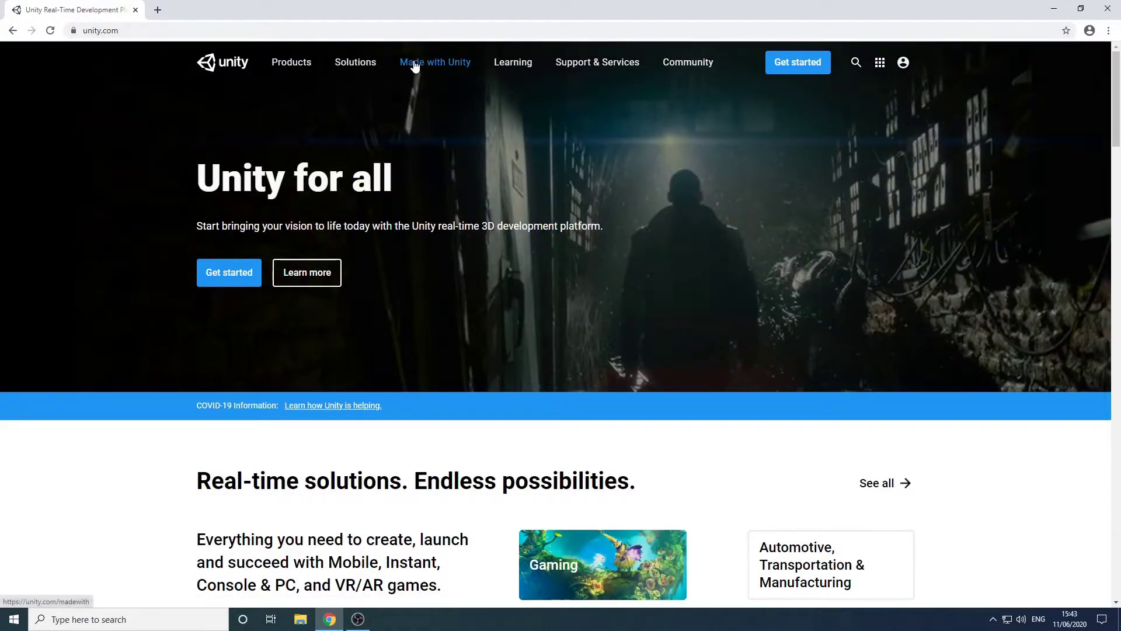
left_click(414, 66)
- Scroll through the showcase projects, then jump back to the top of the page
scroll(414, 66, "down", 10)
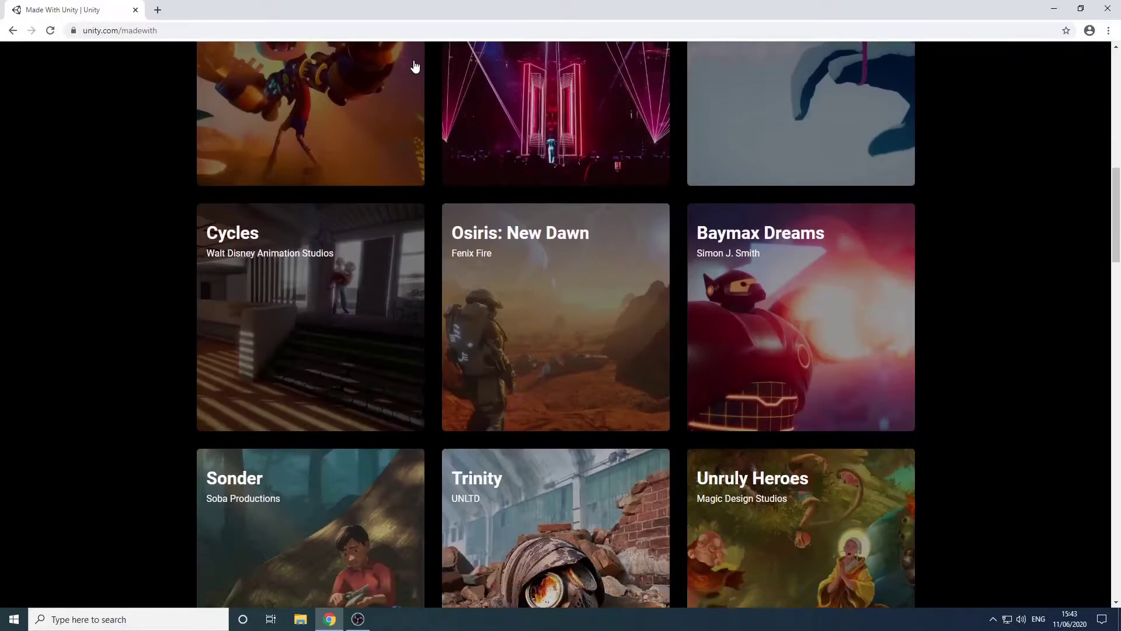
scroll(414, 66, "down", 15)
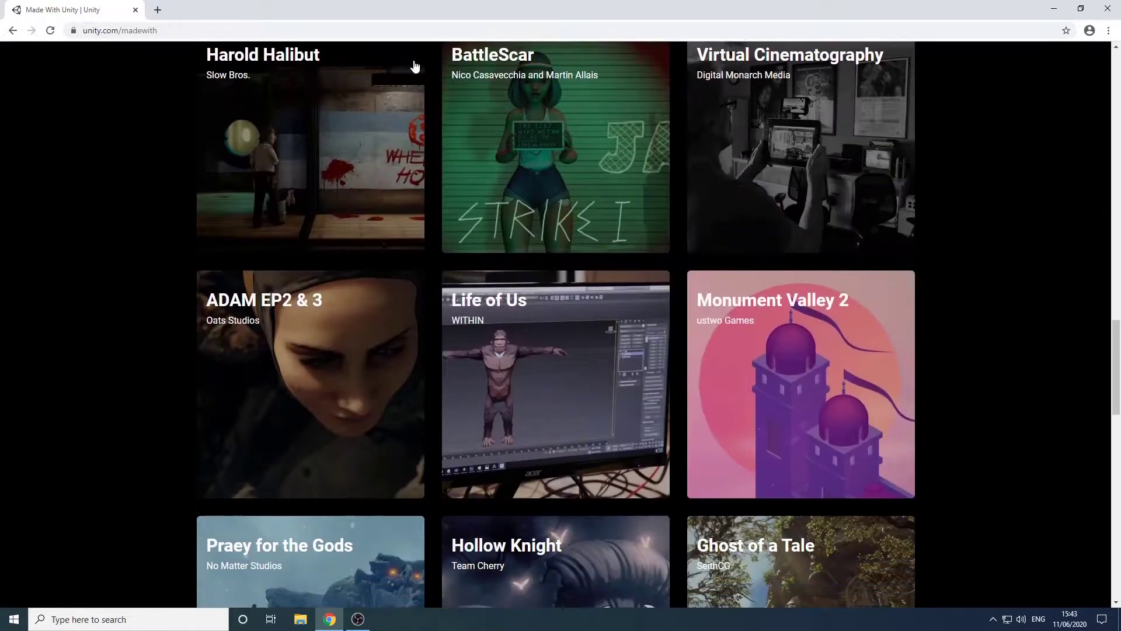
scroll(414, 66, "down", 11)
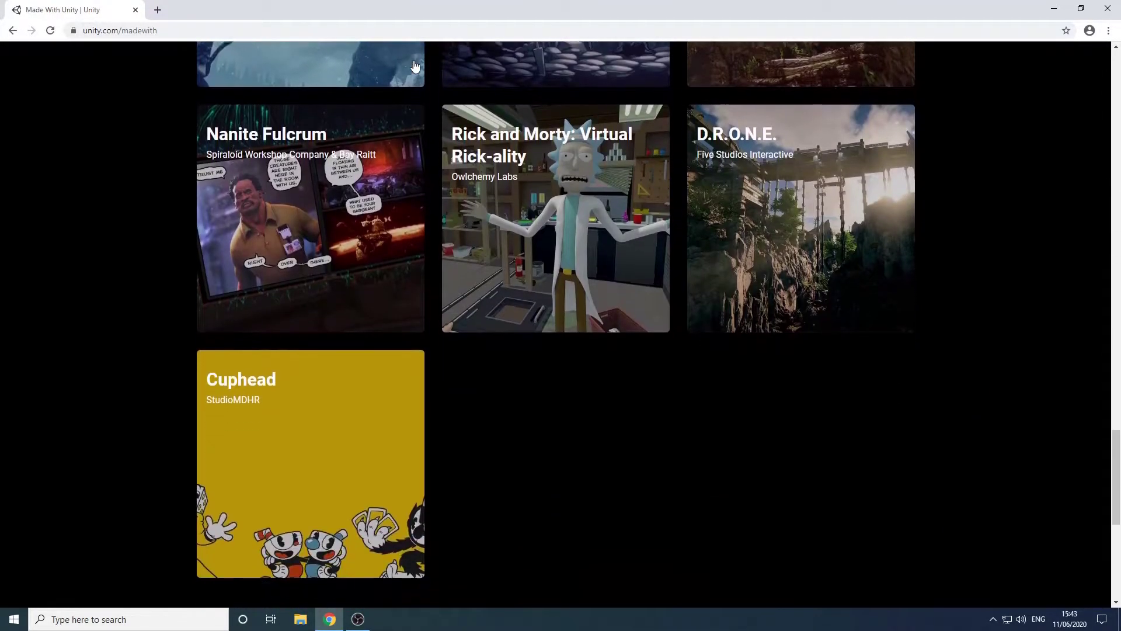
scroll(414, 66, "down", 1)
key("Home")
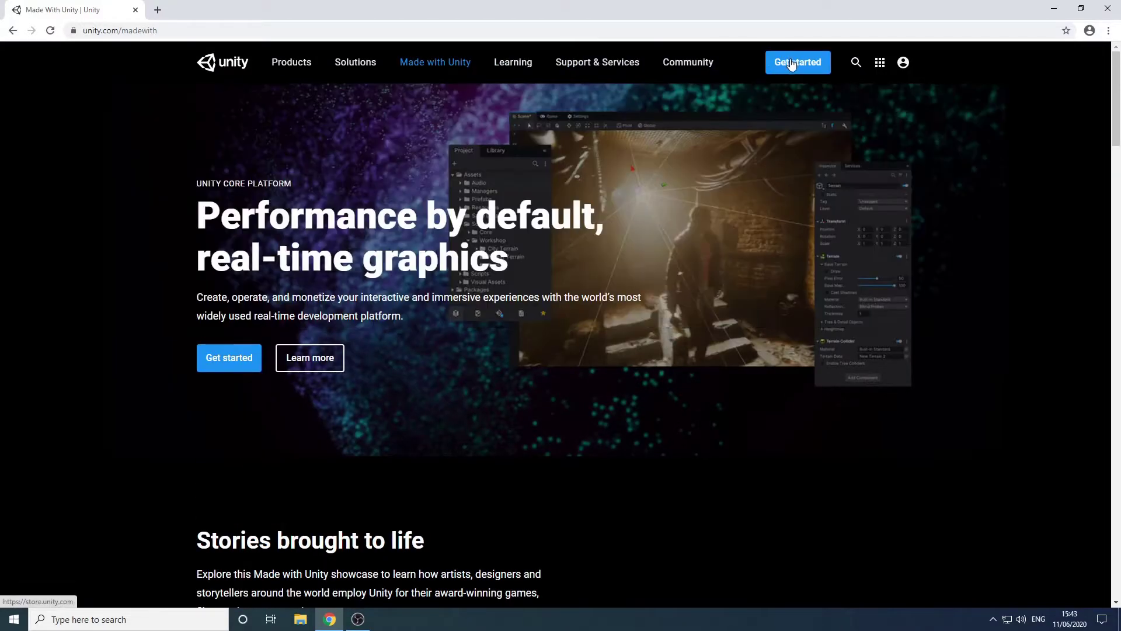
- Choose the free Individual Personal plan and go to the installer download page
left_click(794, 62)
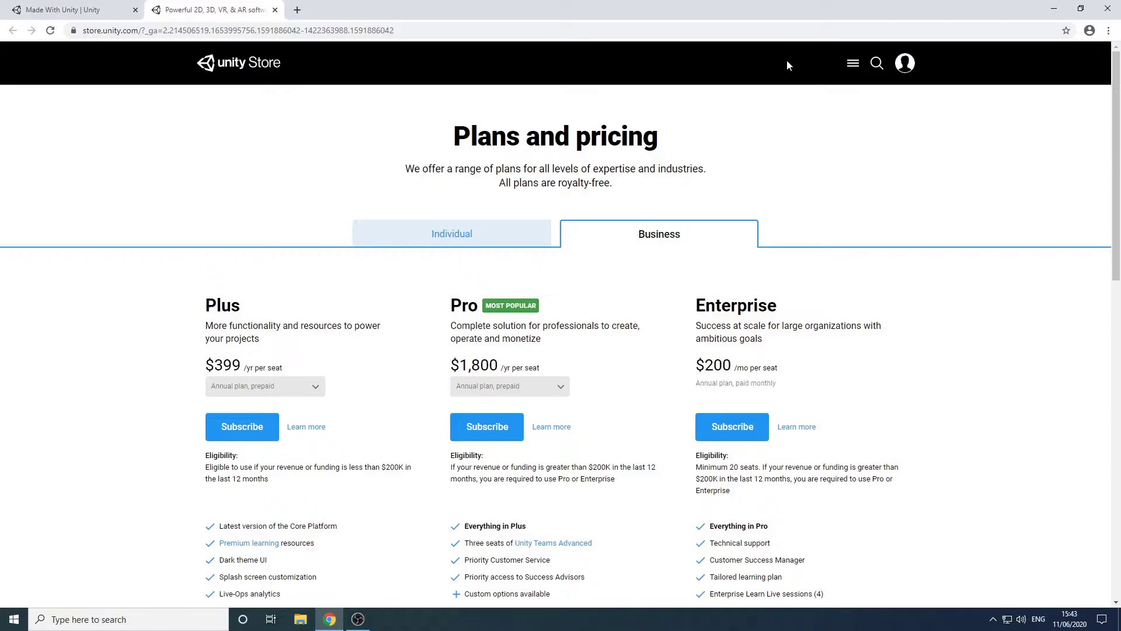
left_click(513, 244)
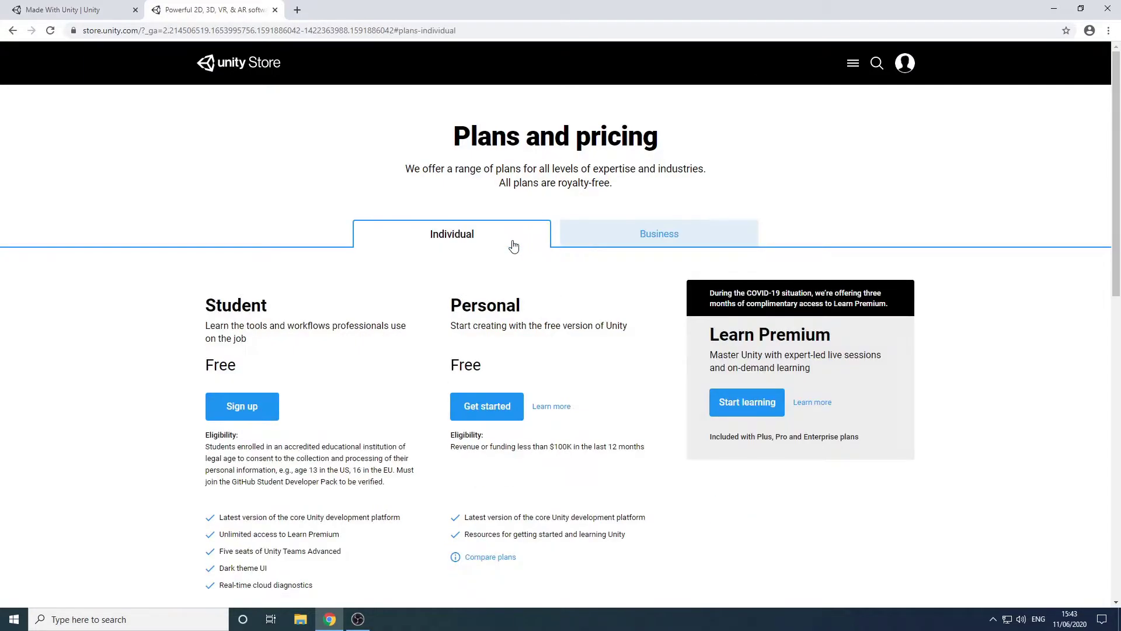
left_click(485, 409)
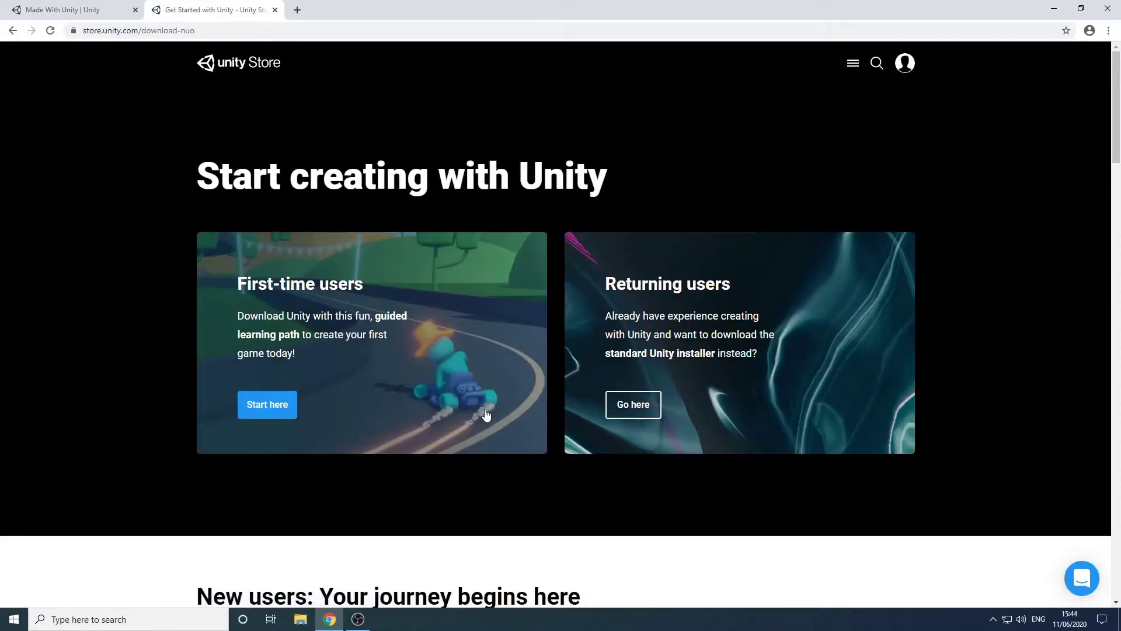
left_click(639, 411)
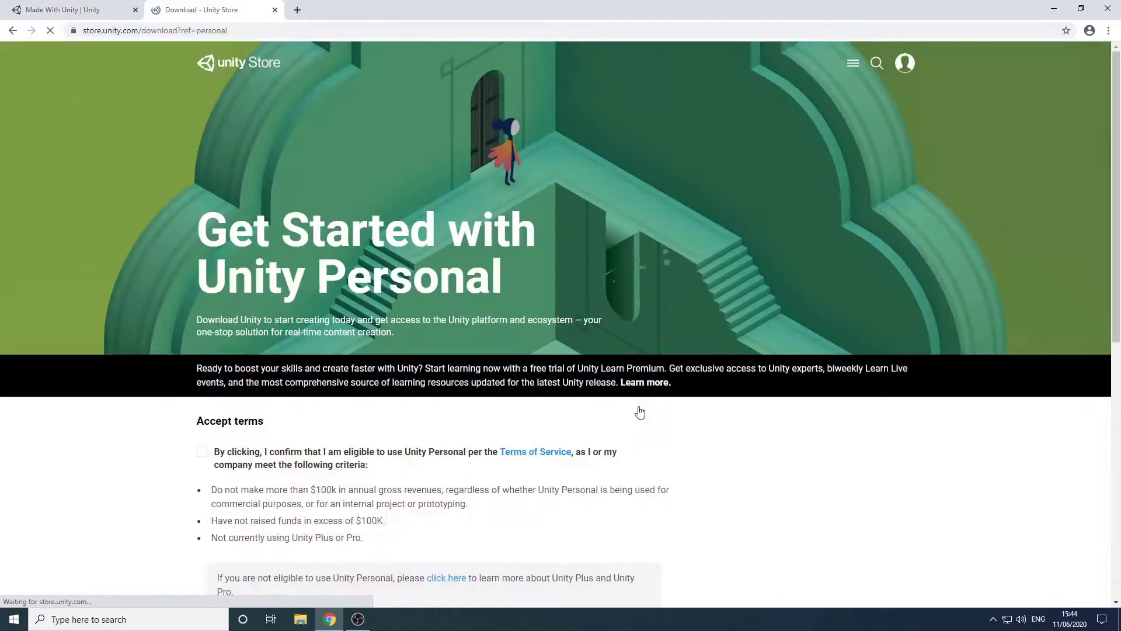
- Accept the Unity Personal terms and download the Unity Hub installer
left_click(319, 455)
scroll(319, 460, "down", 2)
scroll(318, 459, "down", 1)
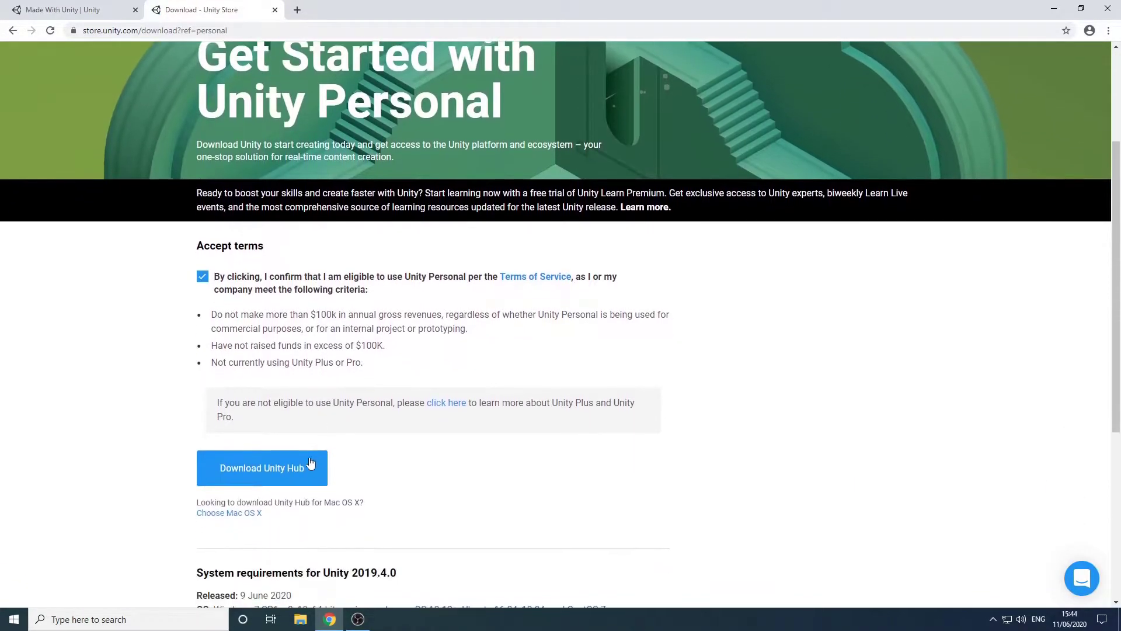
left_click(290, 466)
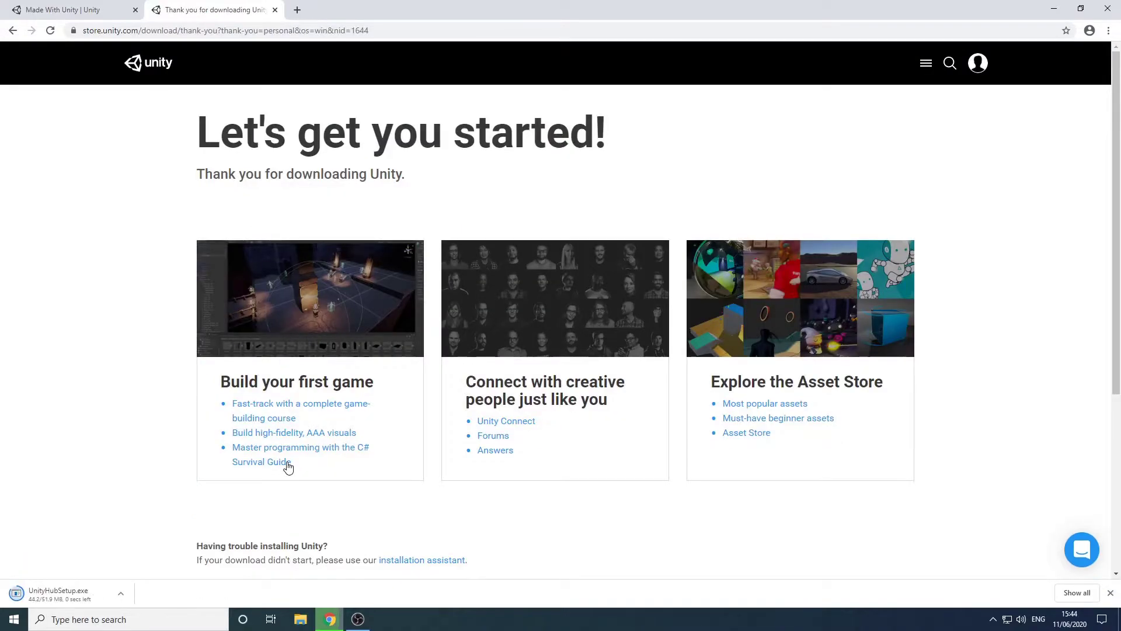
- Install Unity Hub with the default location and launch it
left_click(82, 592)
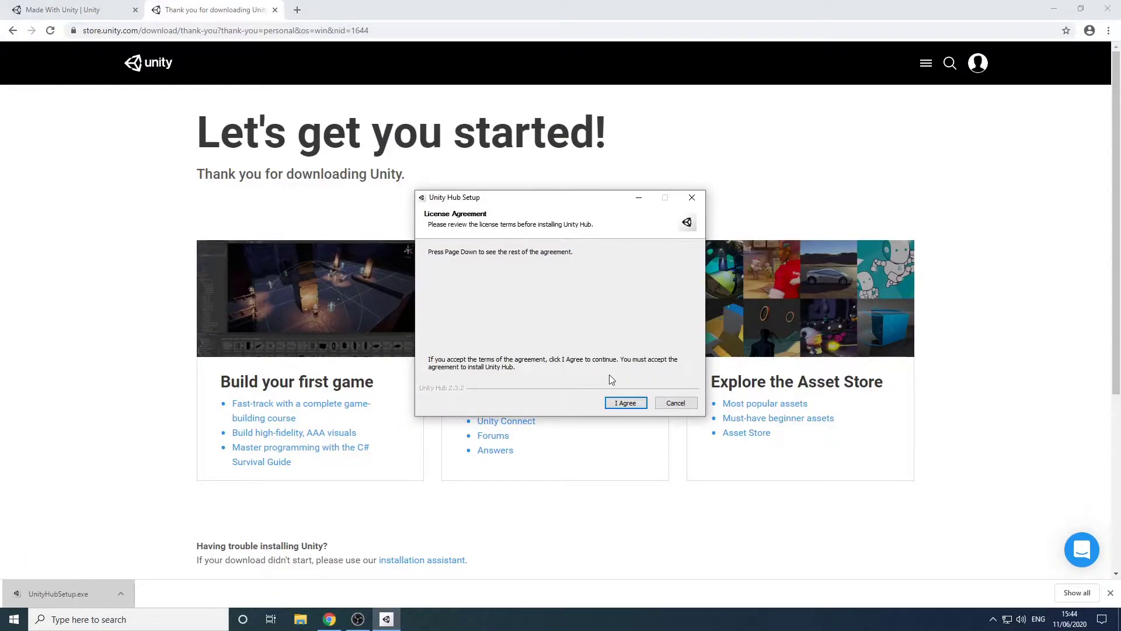
left_click(621, 403)
left_click(620, 404)
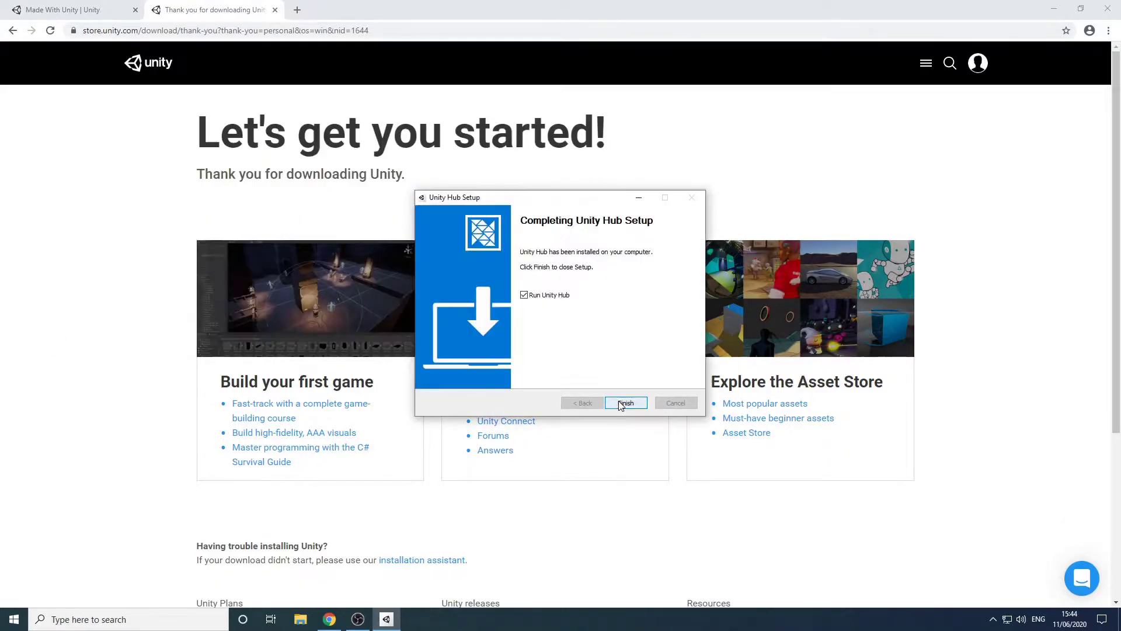
left_click(620, 403)
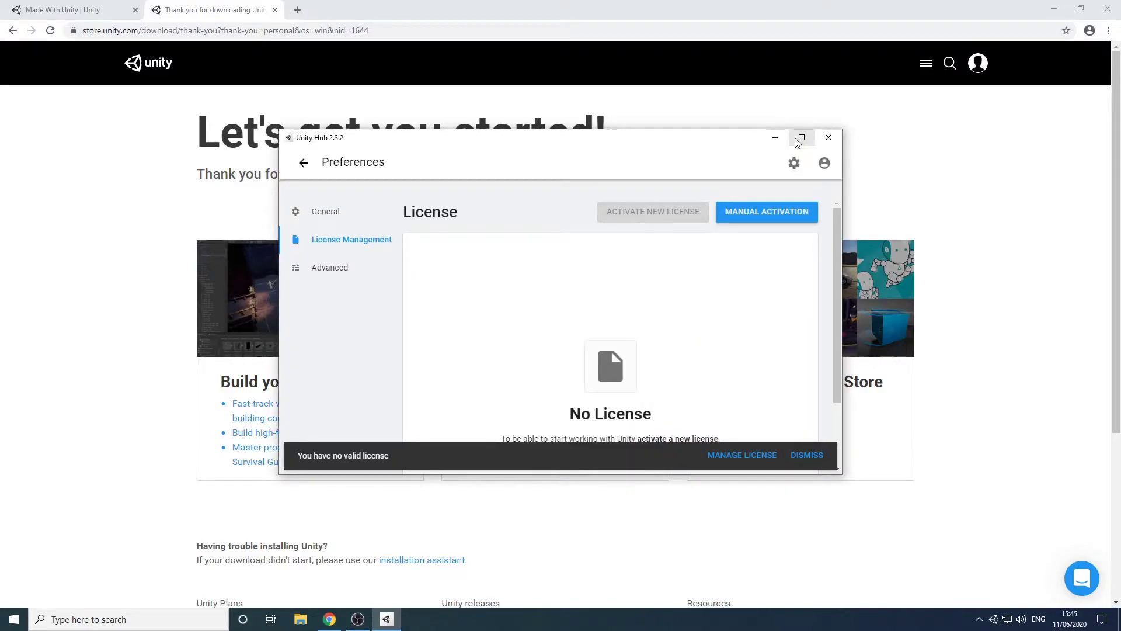
- Save a Unity_lic.alf license request in Documents and open the manual activation page
left_click(802, 138)
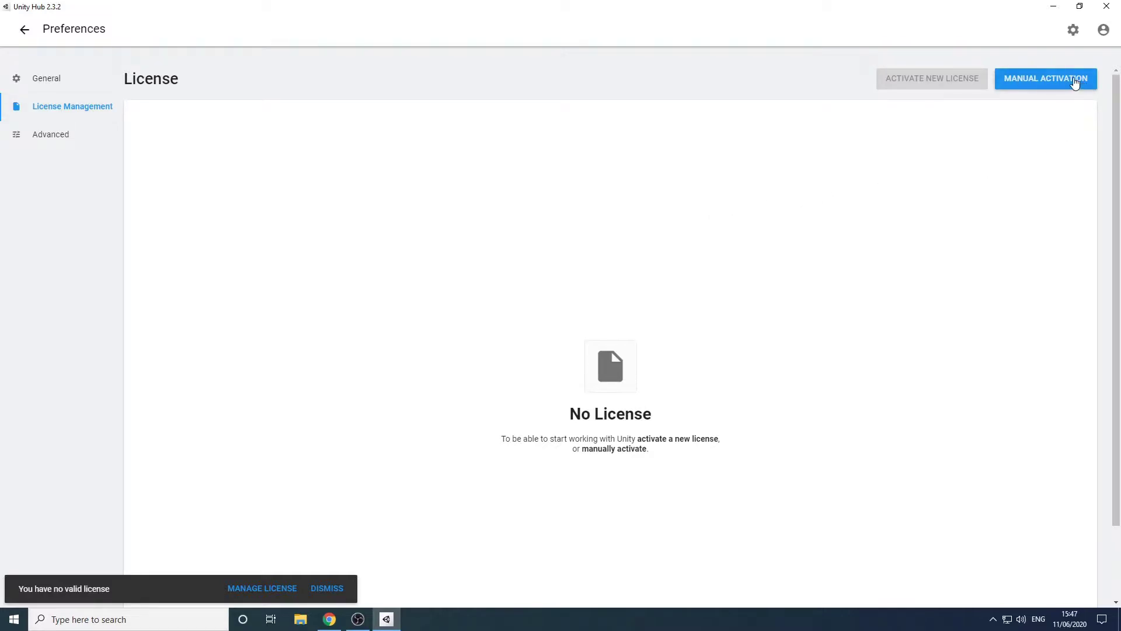
left_click(1078, 80)
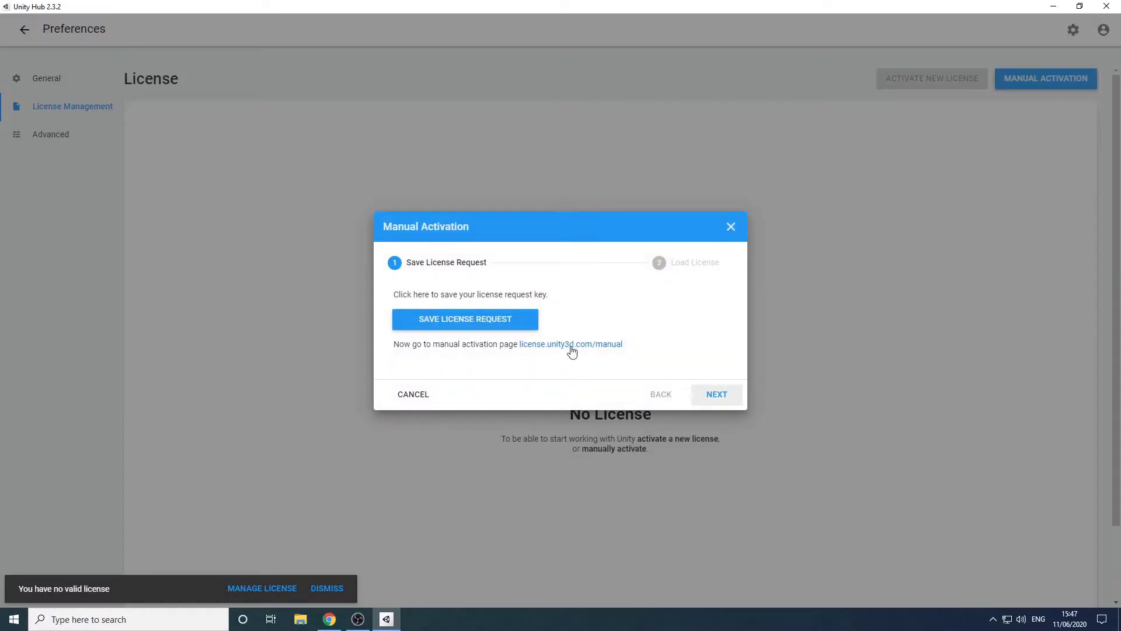
left_click(530, 320)
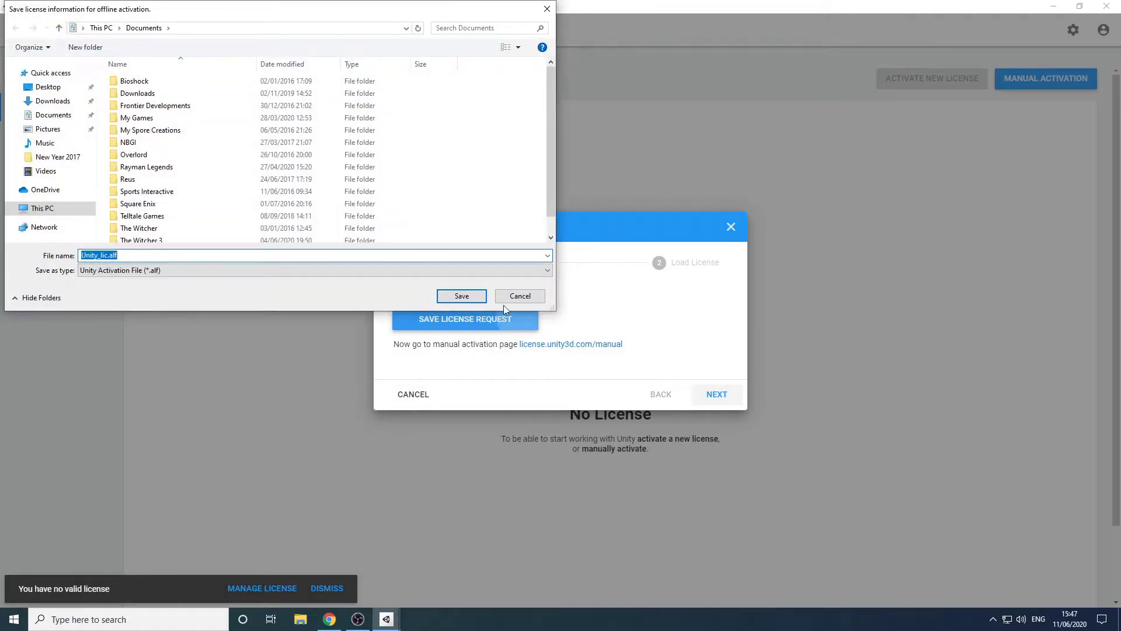
left_click(481, 299)
left_click(560, 344)
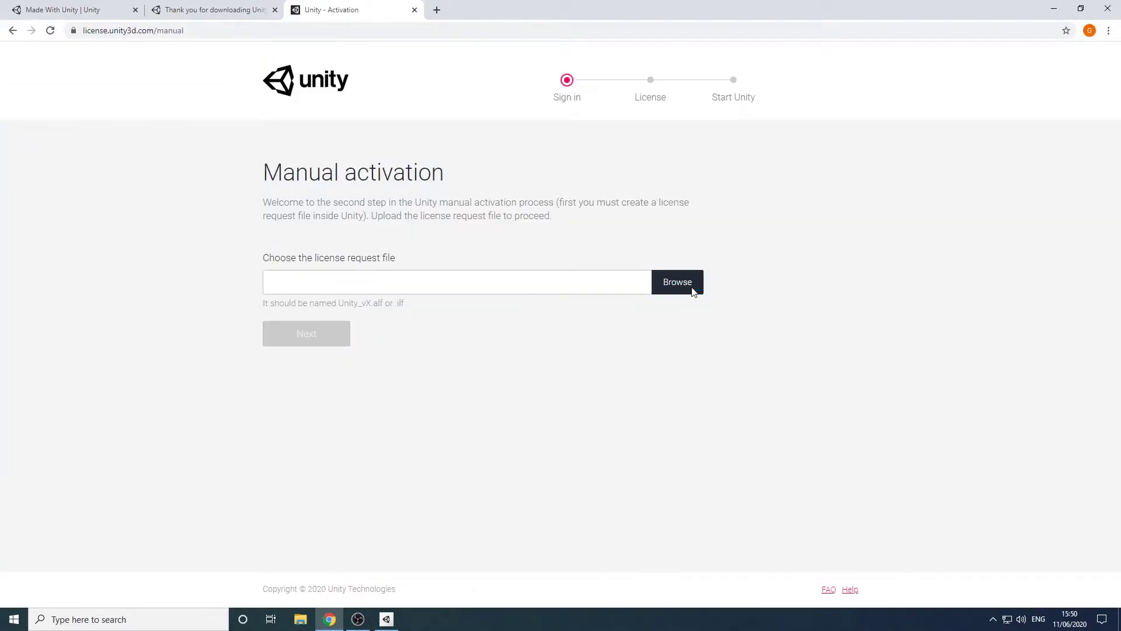
- Upload the Unity_lic.alf request file from Documents to the activation site
left_click(693, 288)
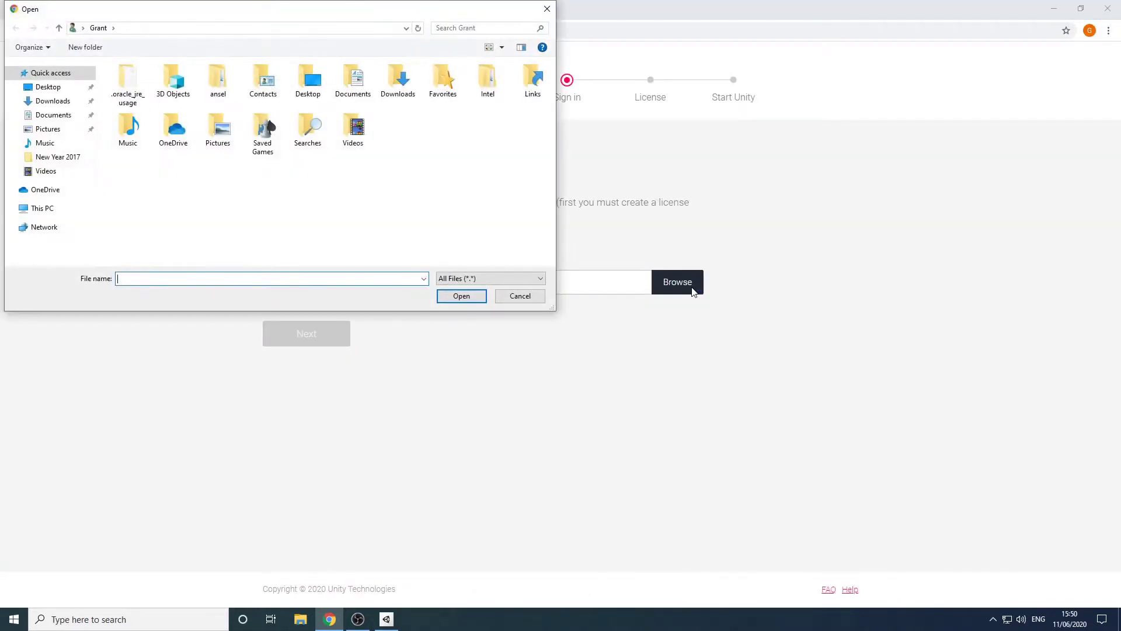
left_click(55, 115)
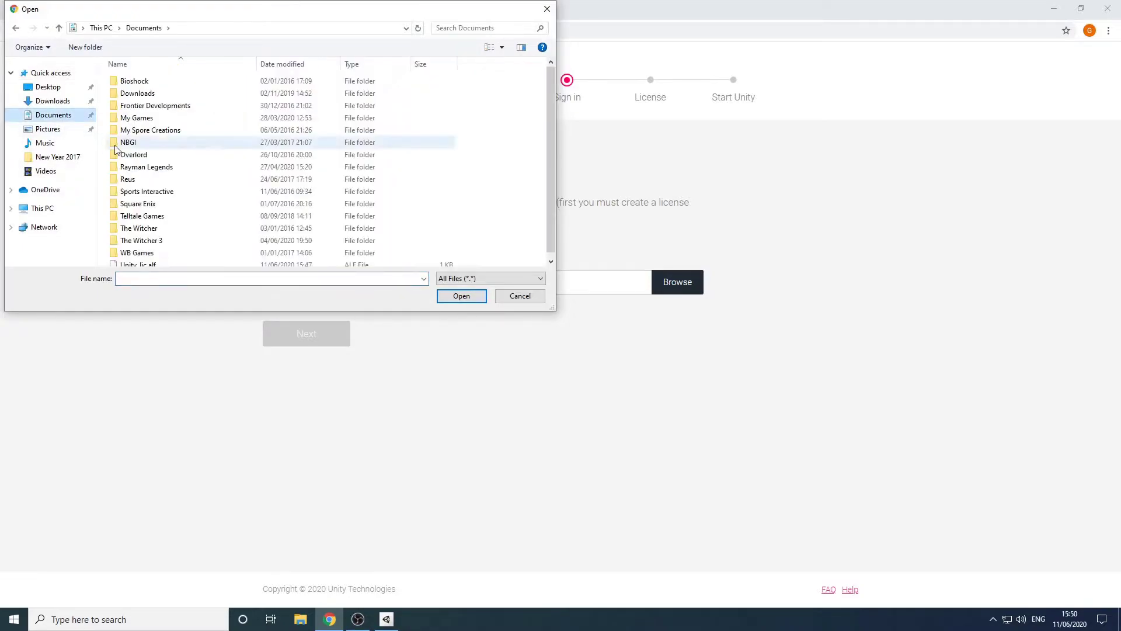
double_click(140, 259)
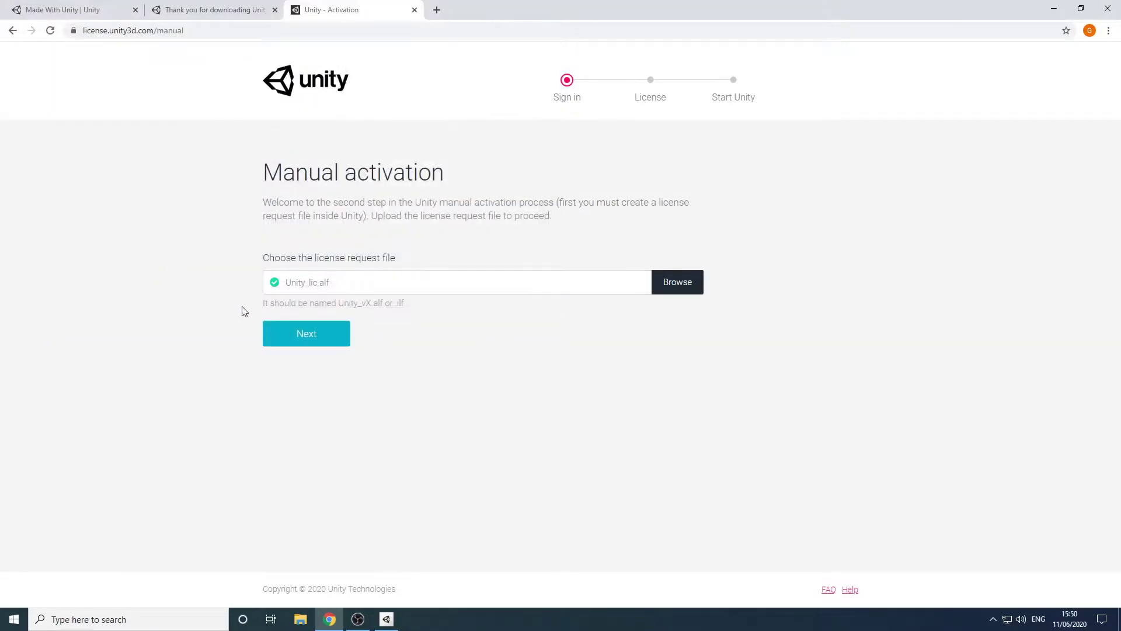
left_click(287, 338)
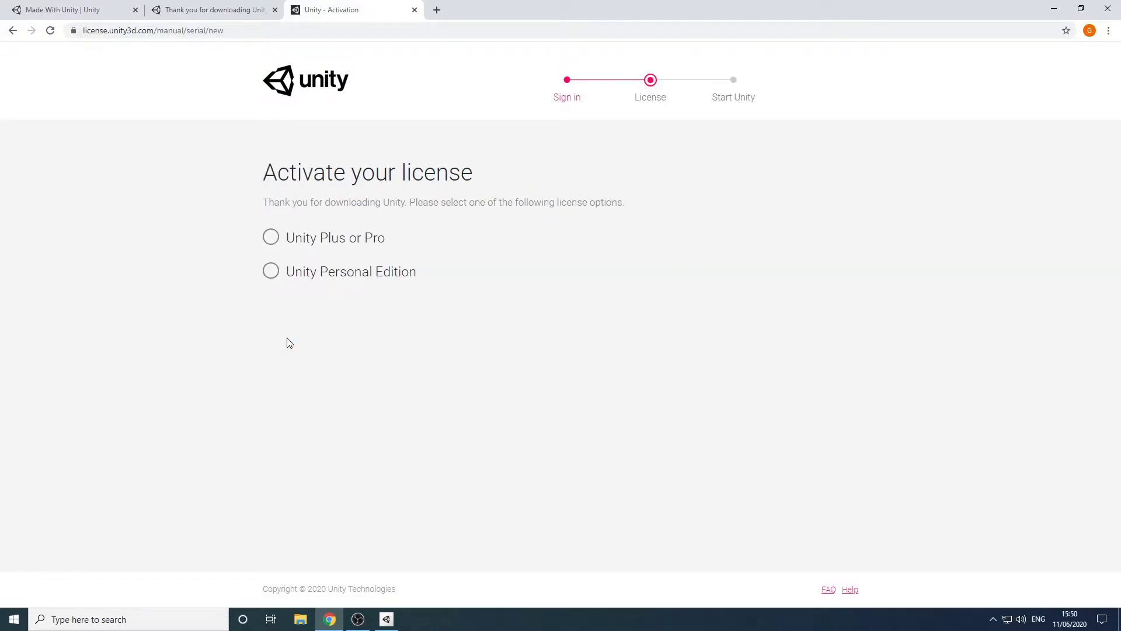
- Select Personal Edition with revenue under $100,000 and download the license file
left_click(271, 274)
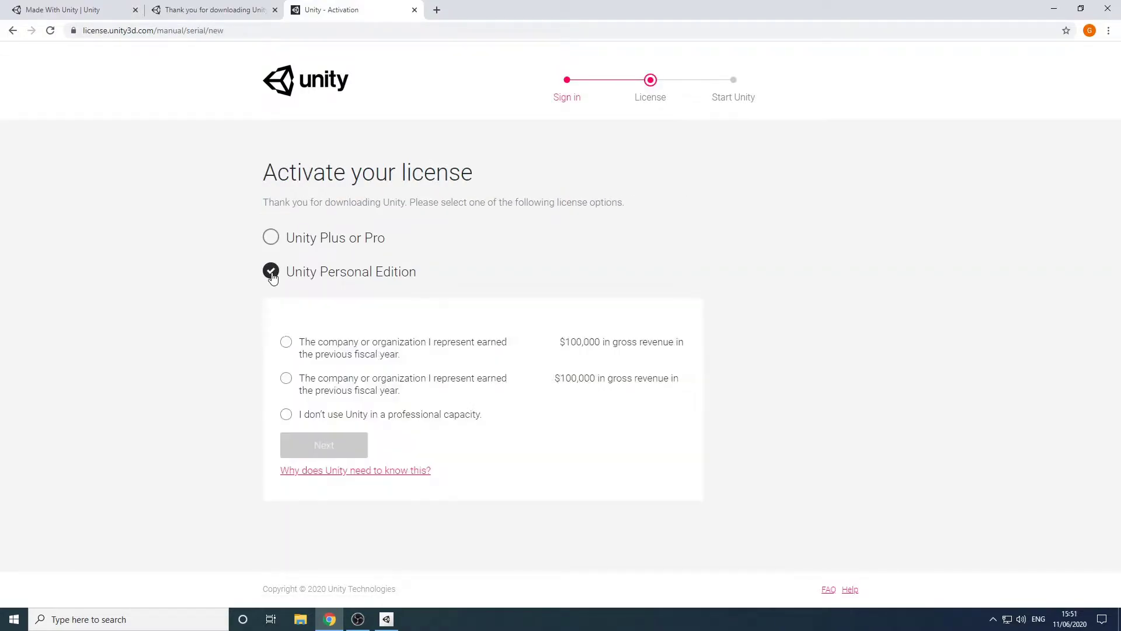
left_click(399, 387)
left_click(342, 447)
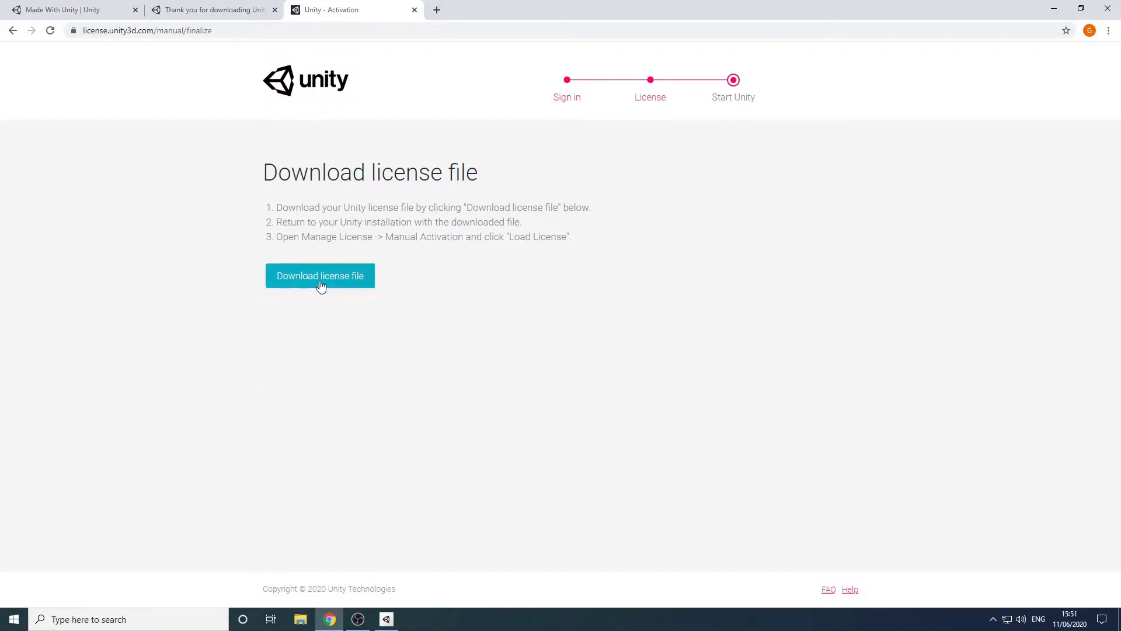
left_click(320, 281)
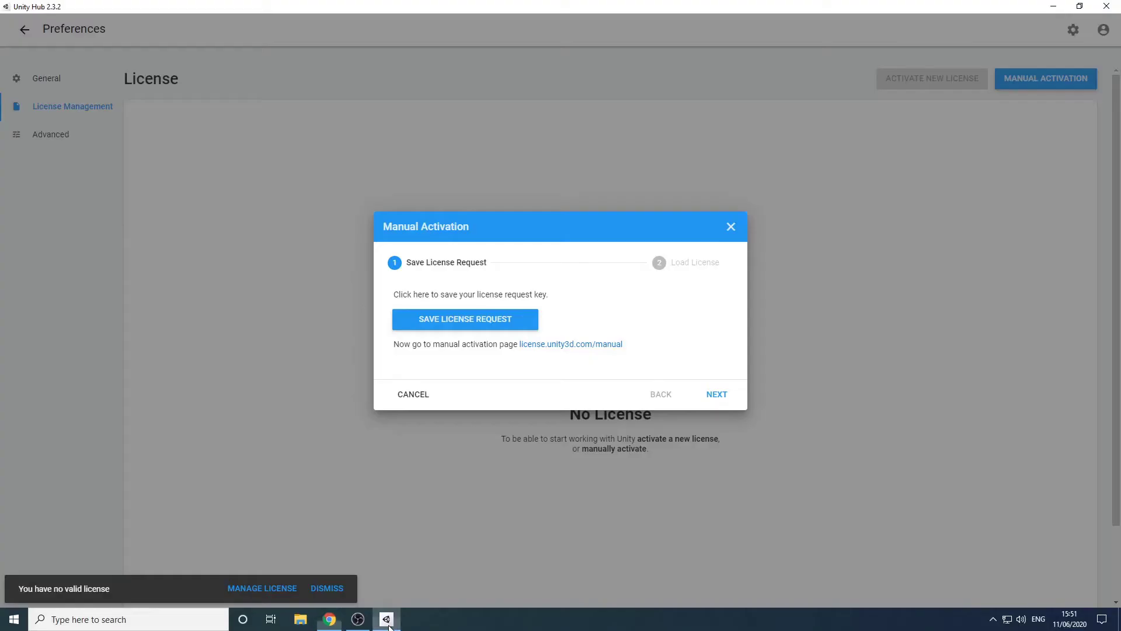
- Load Unity_v2017.x.ulf from Downloads in Hub's manual activation and confirm it
left_click(386, 619)
left_click(723, 393)
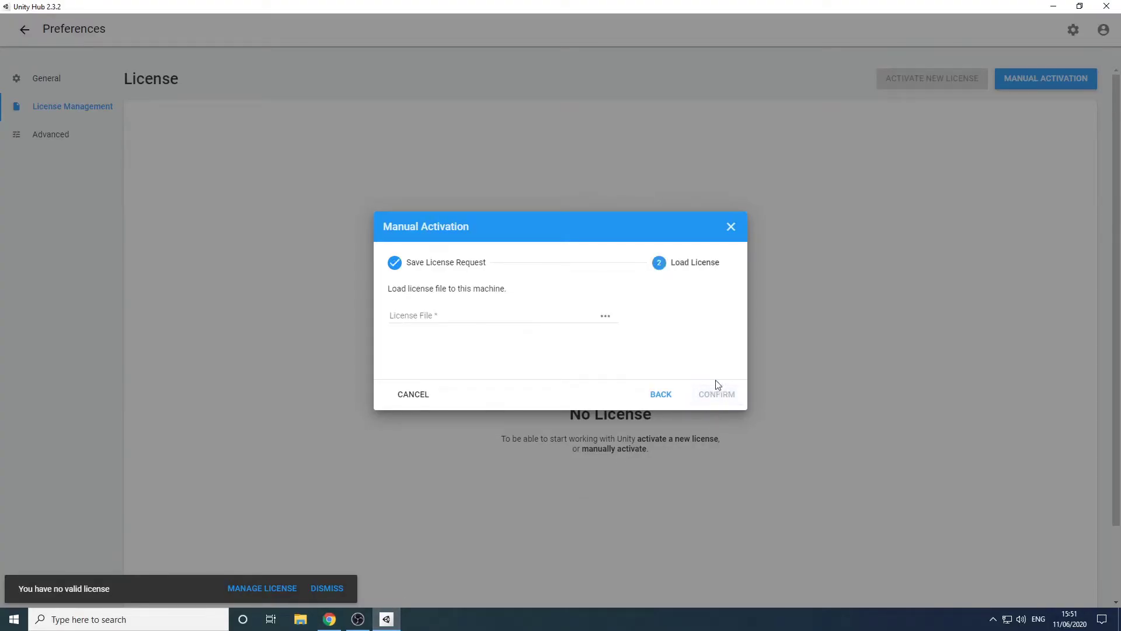
left_click(605, 320)
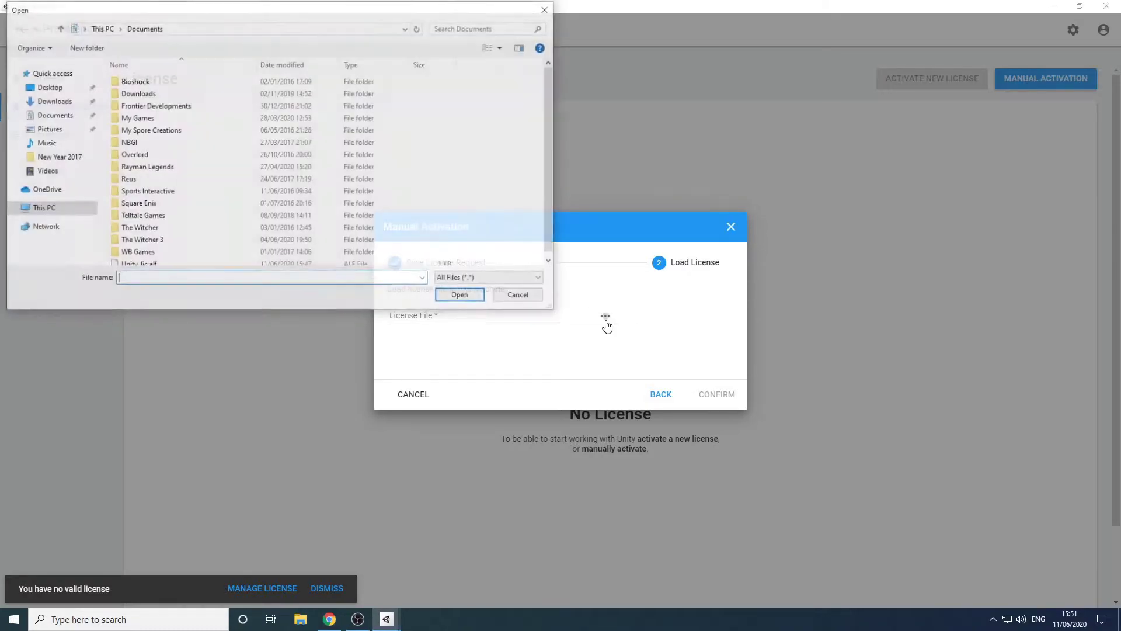
left_click(53, 101)
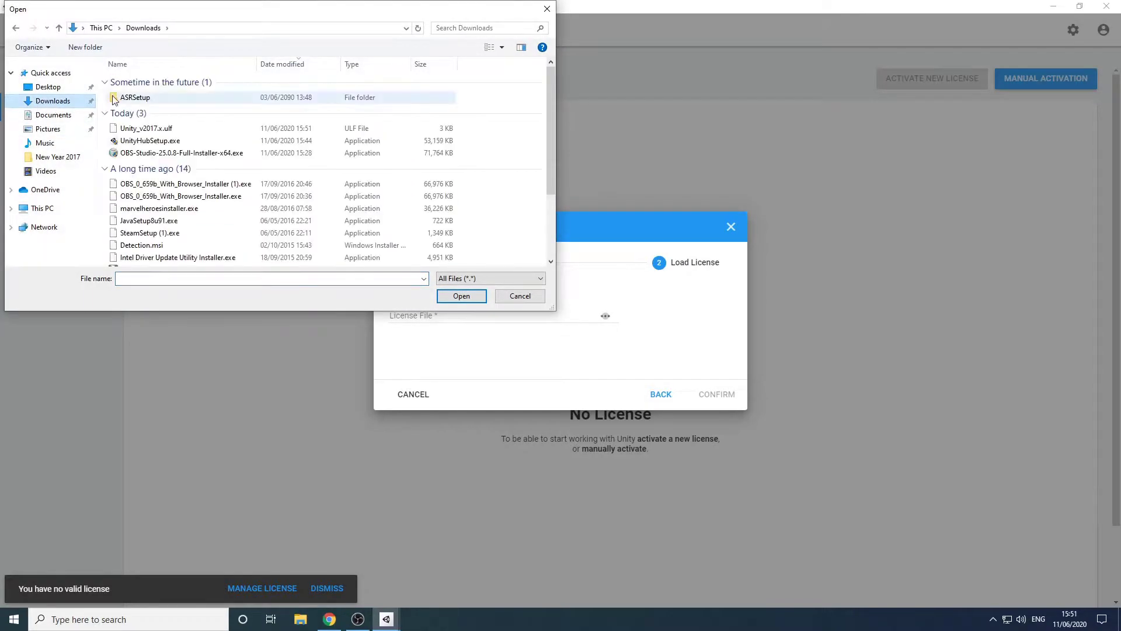
double_click(167, 129)
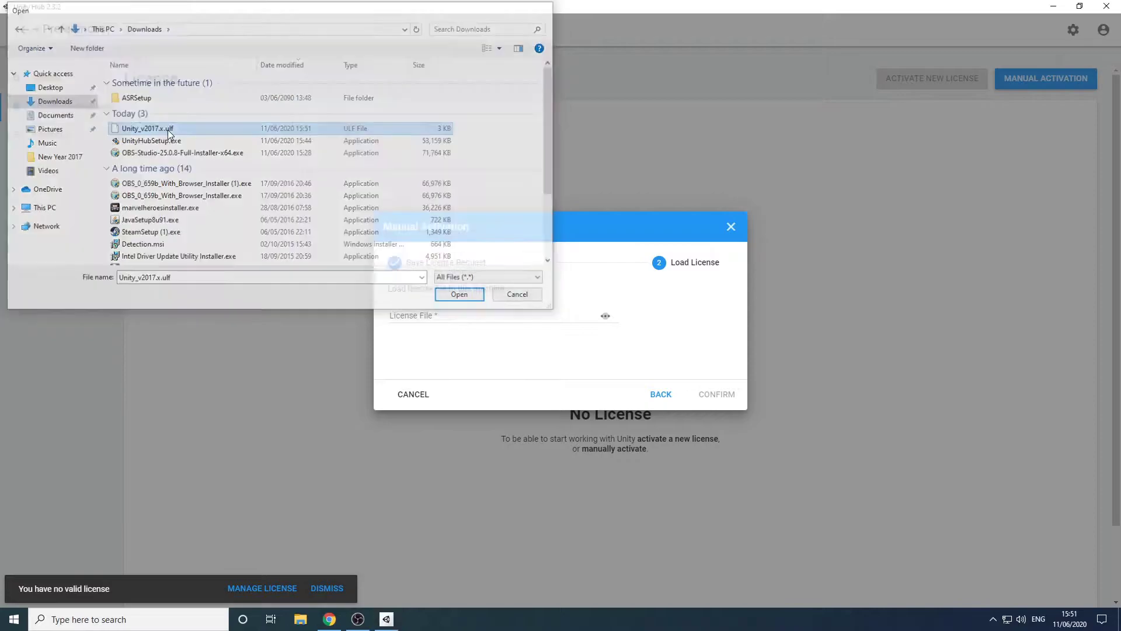
left_click(712, 394)
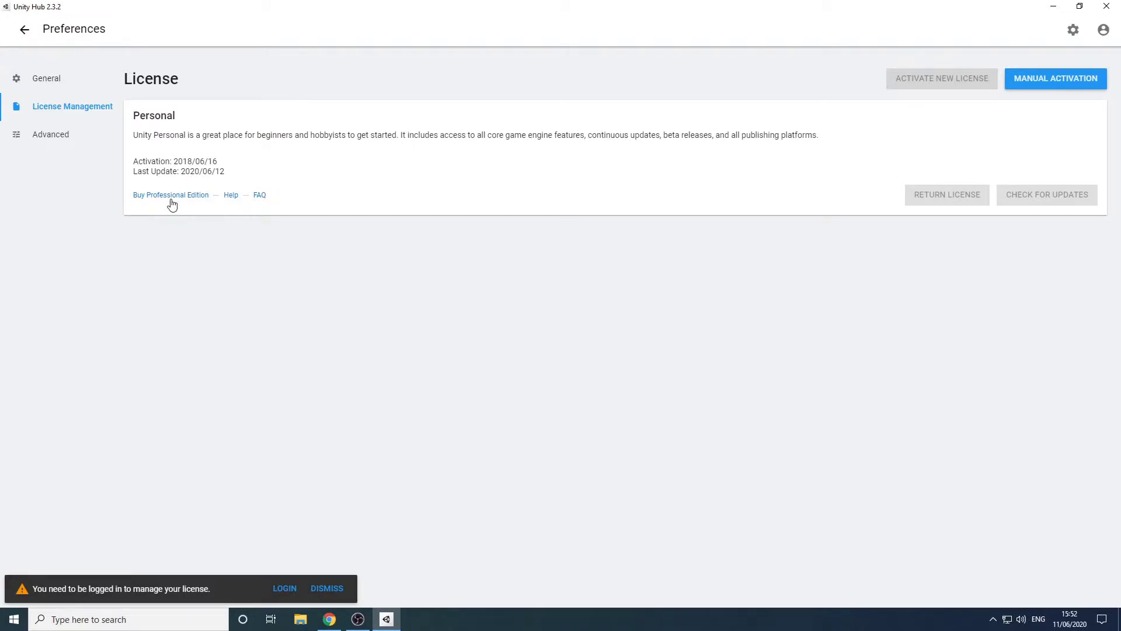
- Add Unity 2019.4.0f1 (LTS) with Visual Studio Community 2019, accepting its license terms
left_click(24, 33)
left_click(44, 165)
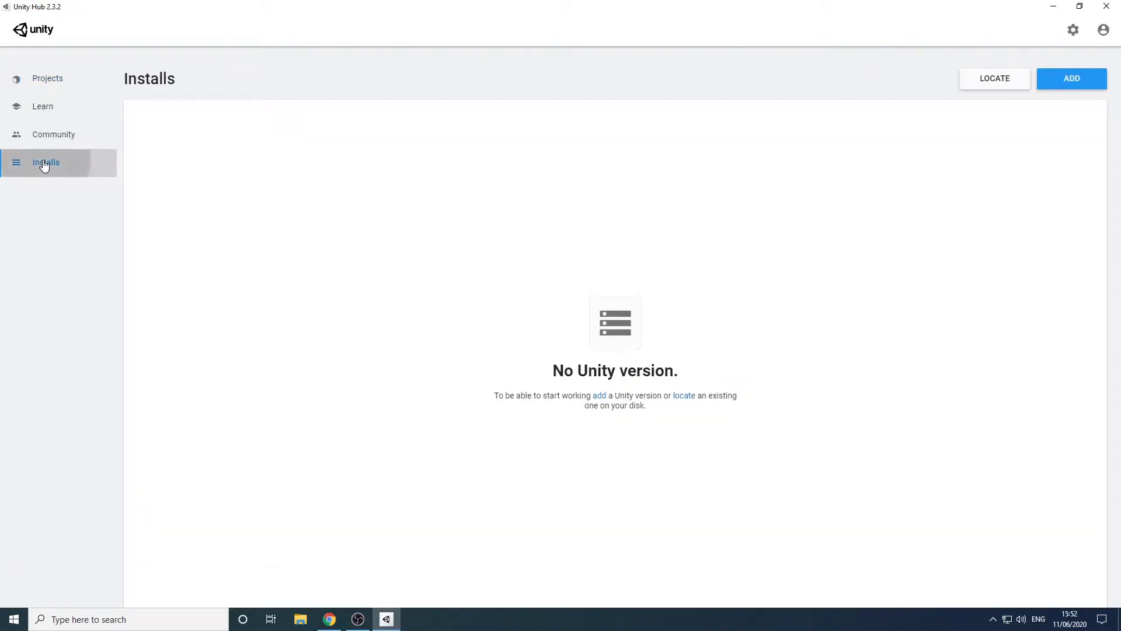
left_click(1086, 81)
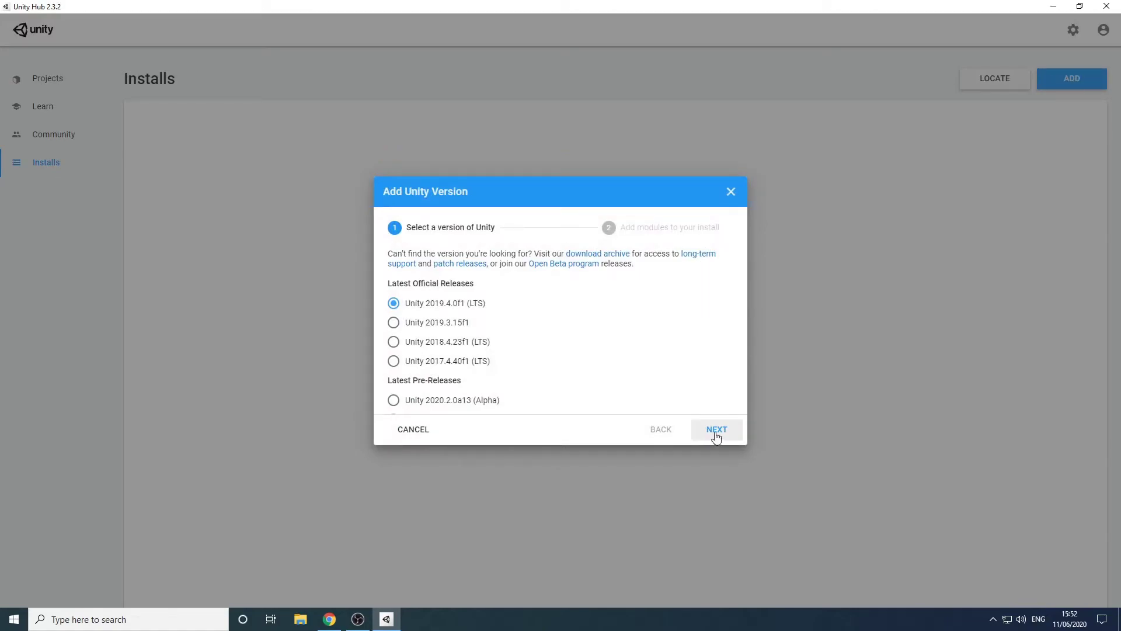
left_click(716, 431)
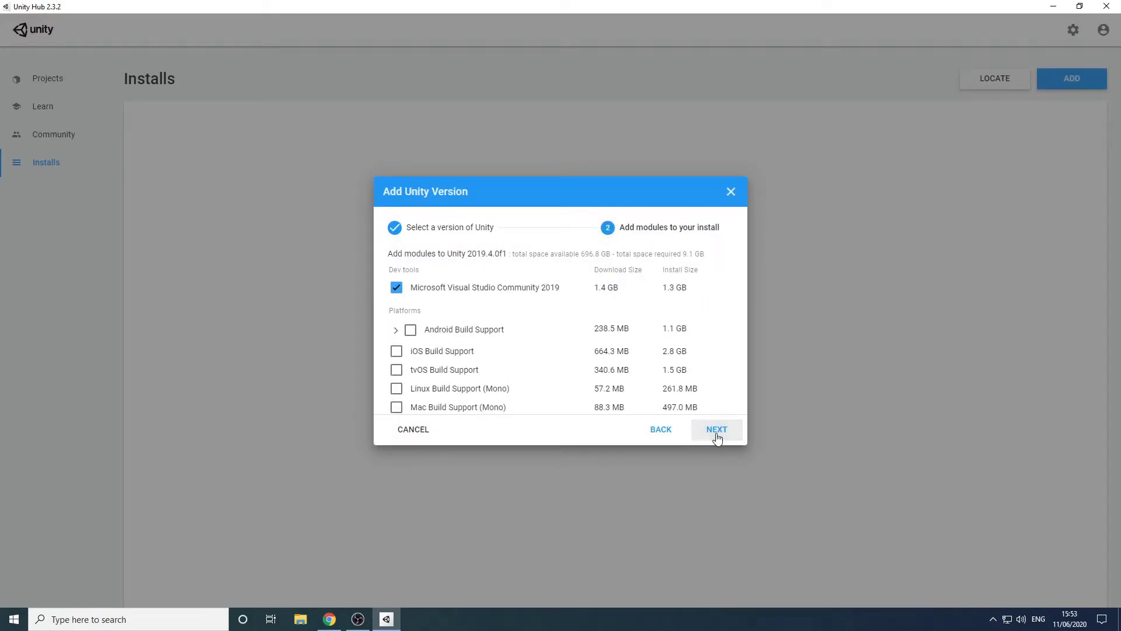
left_click(717, 435)
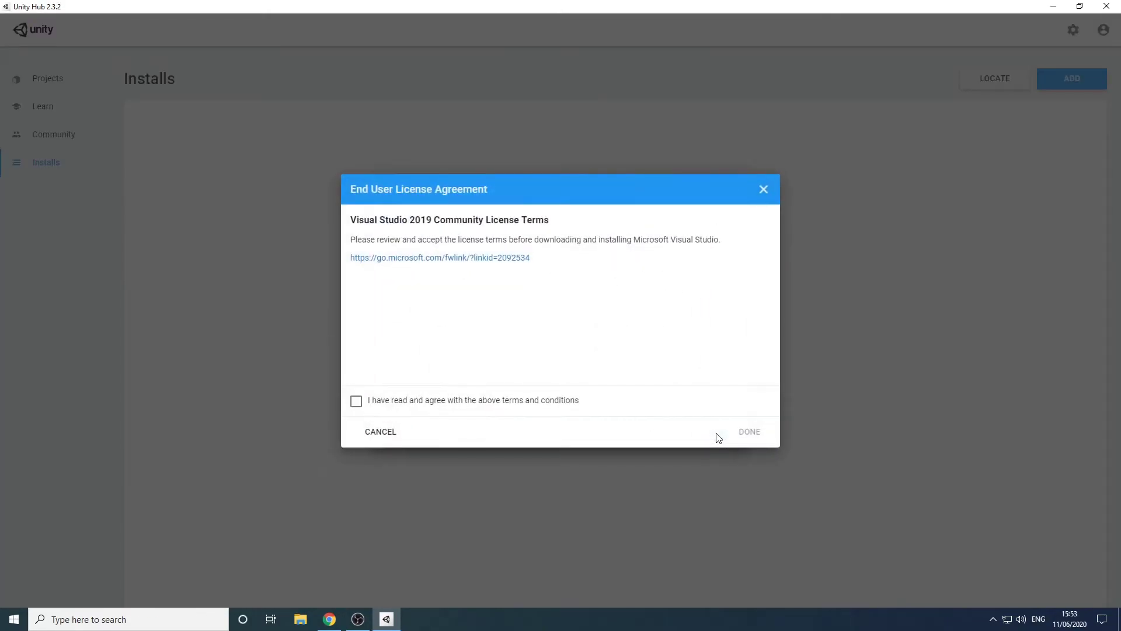
left_click(470, 402)
left_click(737, 440)
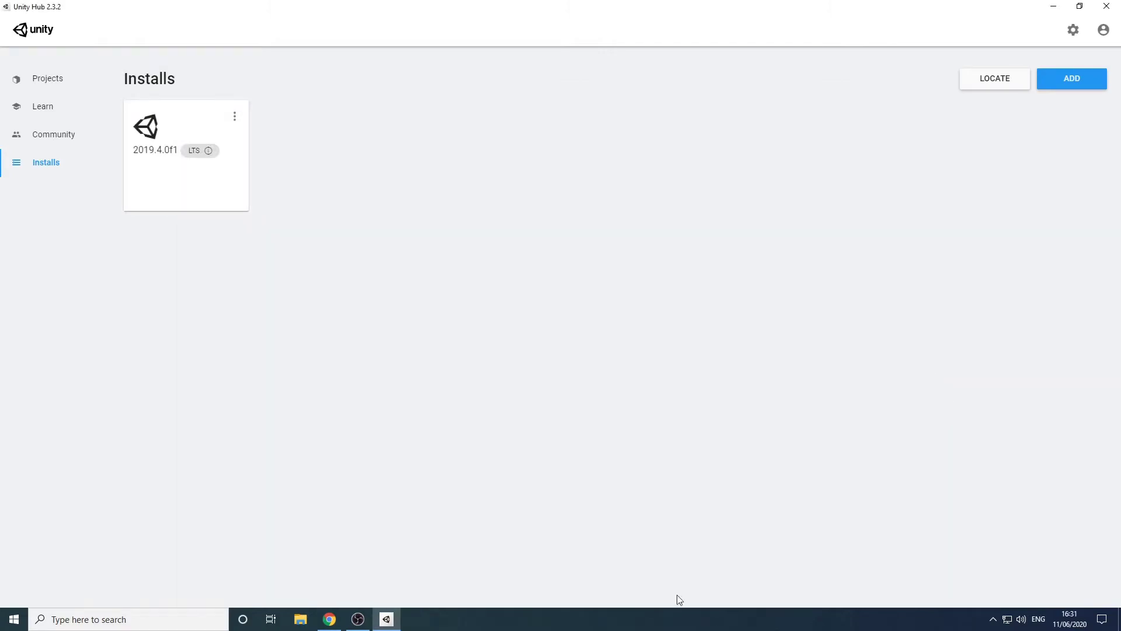
- Create a new 3D project named 'Getting Started' from the Projects list
left_click(40, 80)
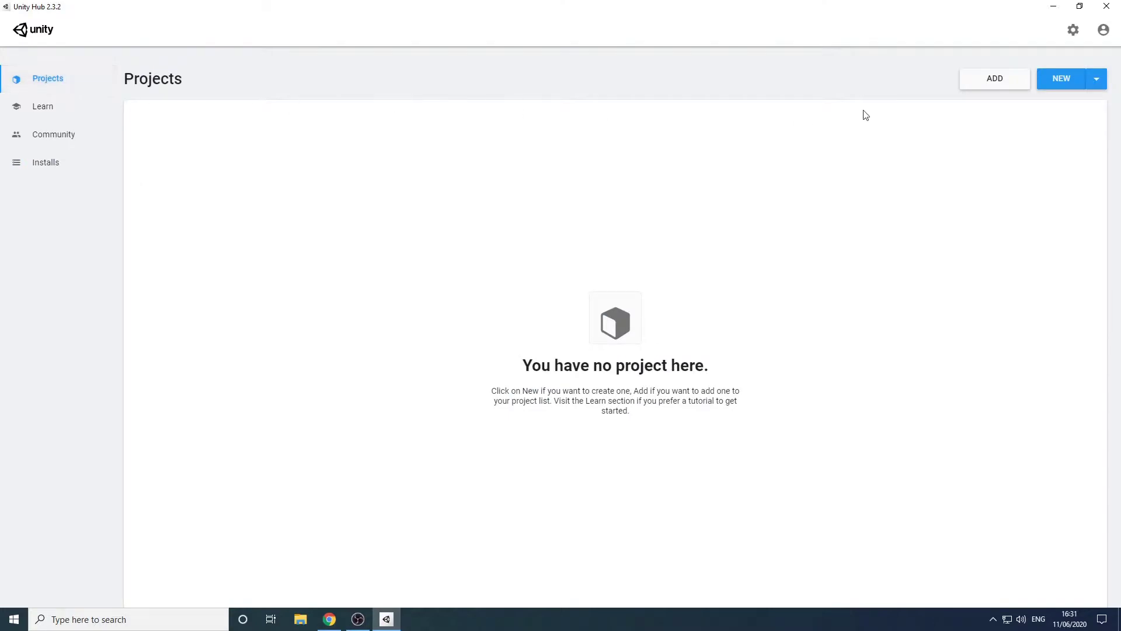
left_click(1061, 77)
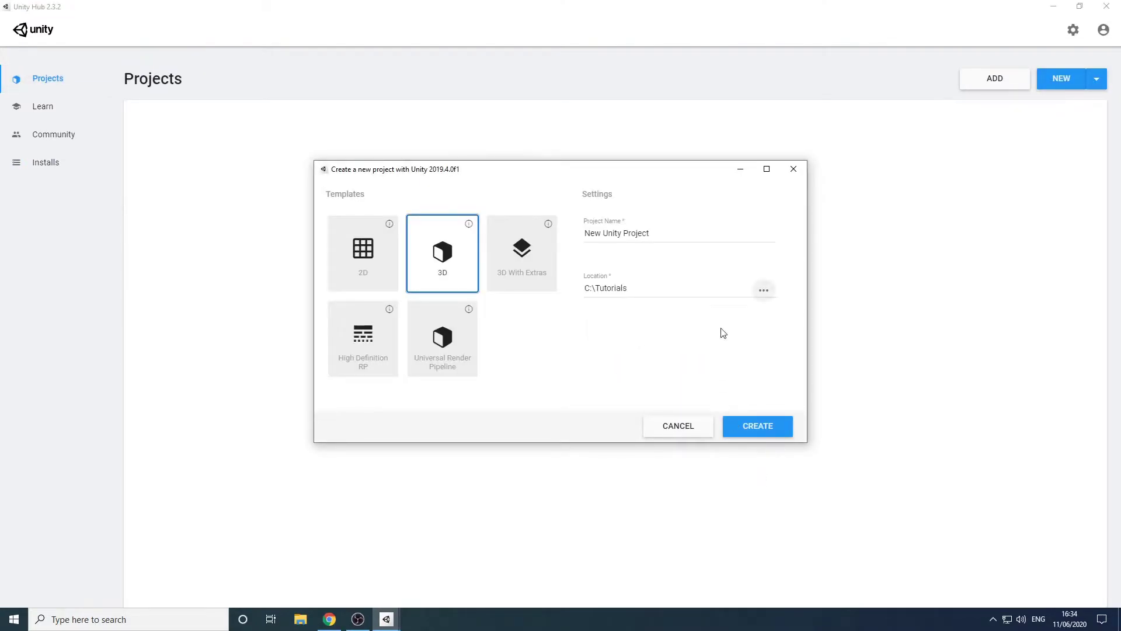
triple_click(699, 237)
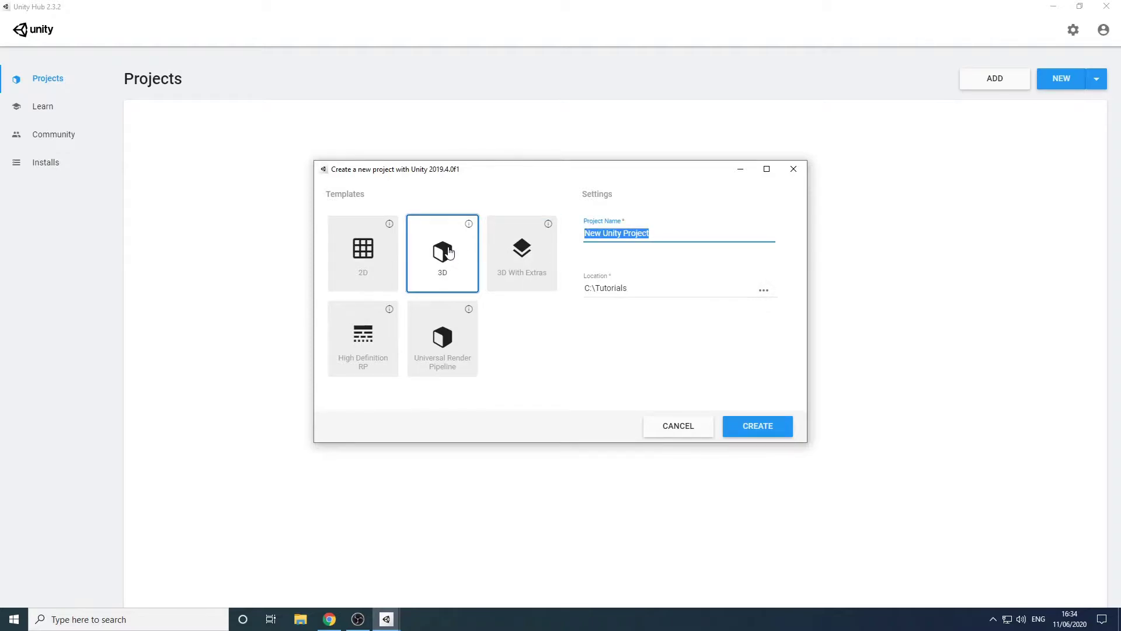
type("Getting Started")
left_click(757, 425)
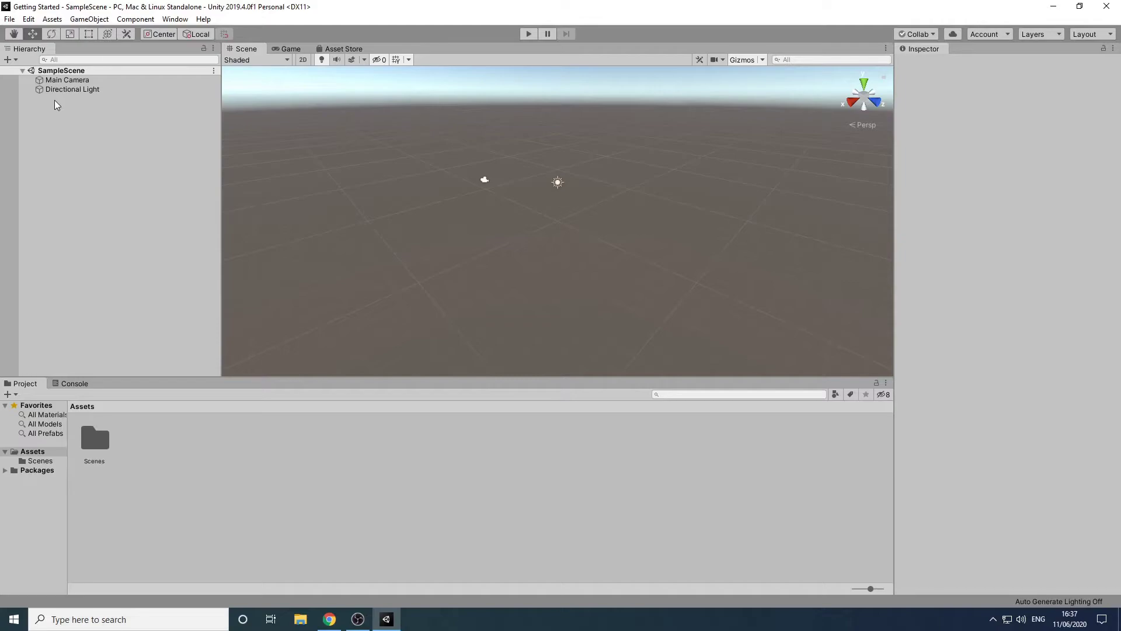
- Add a 3D Object > Cube to SampleScene from the Hierarchy's create menu
left_click(17, 60)
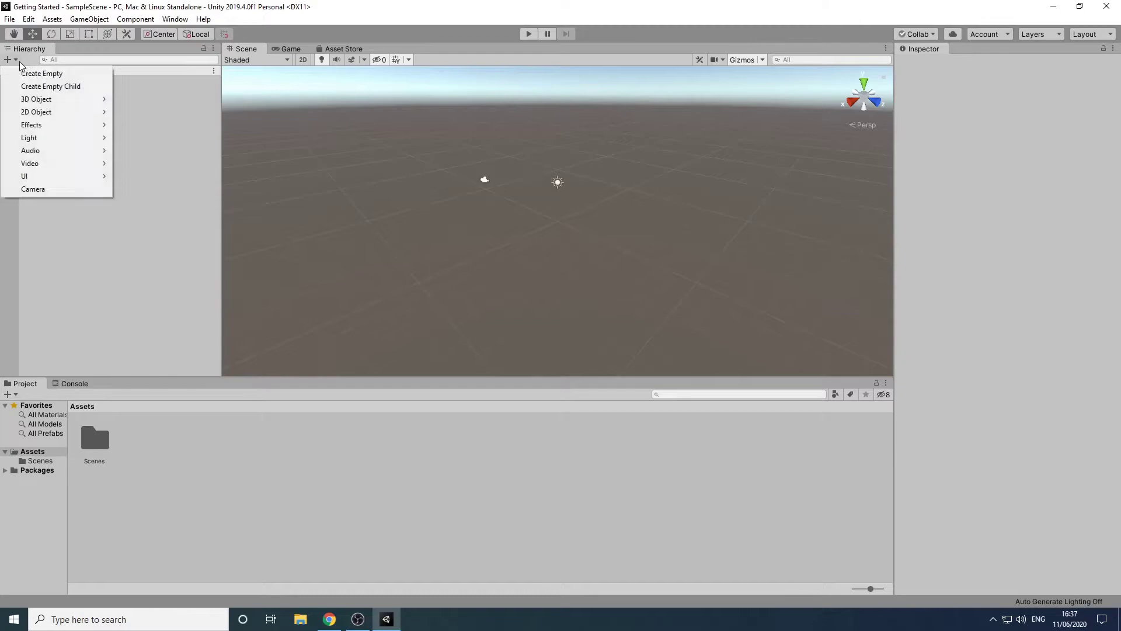
mouse_move(26, 100)
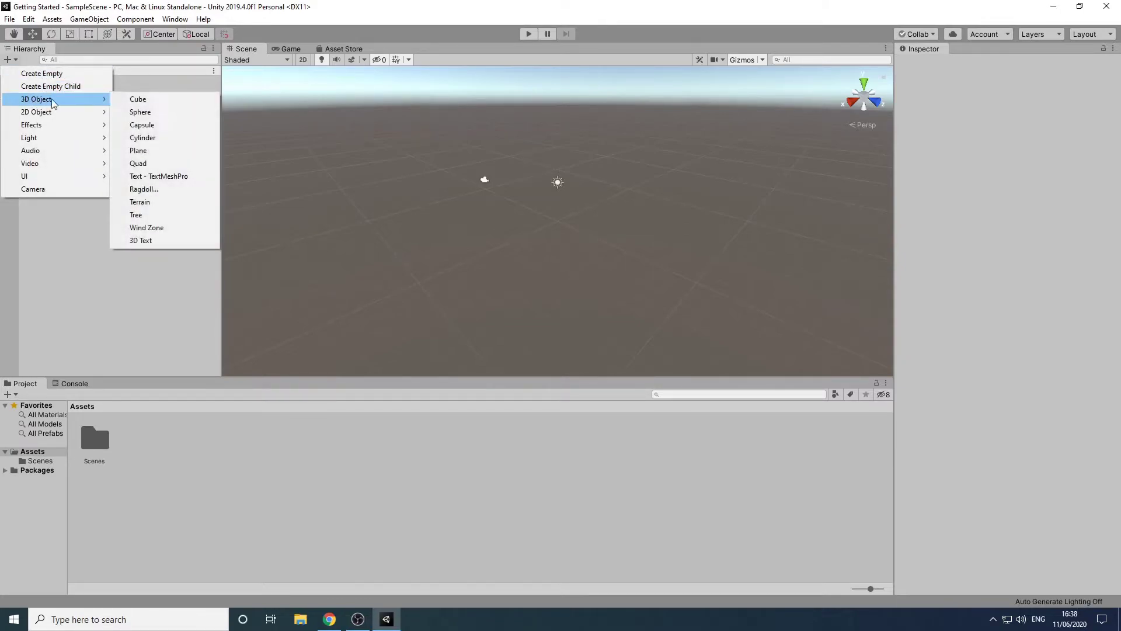
left_click(130, 99)
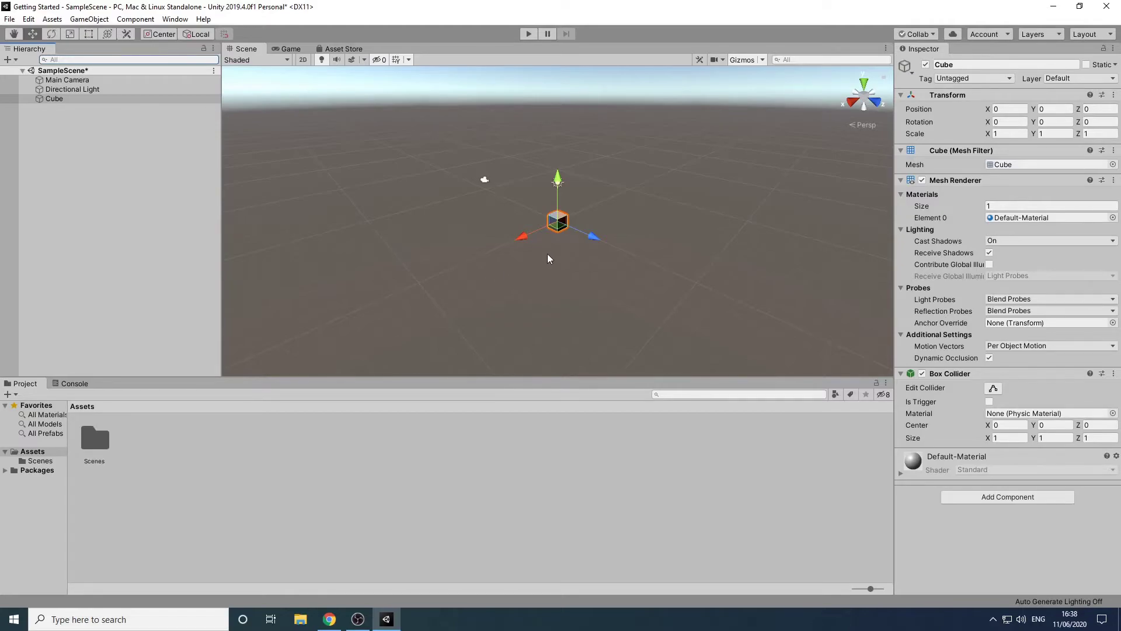
- Pan the scene view with the hand tool and zoom in and out
key("q")
left_click_drag(556, 253, 564, 275)
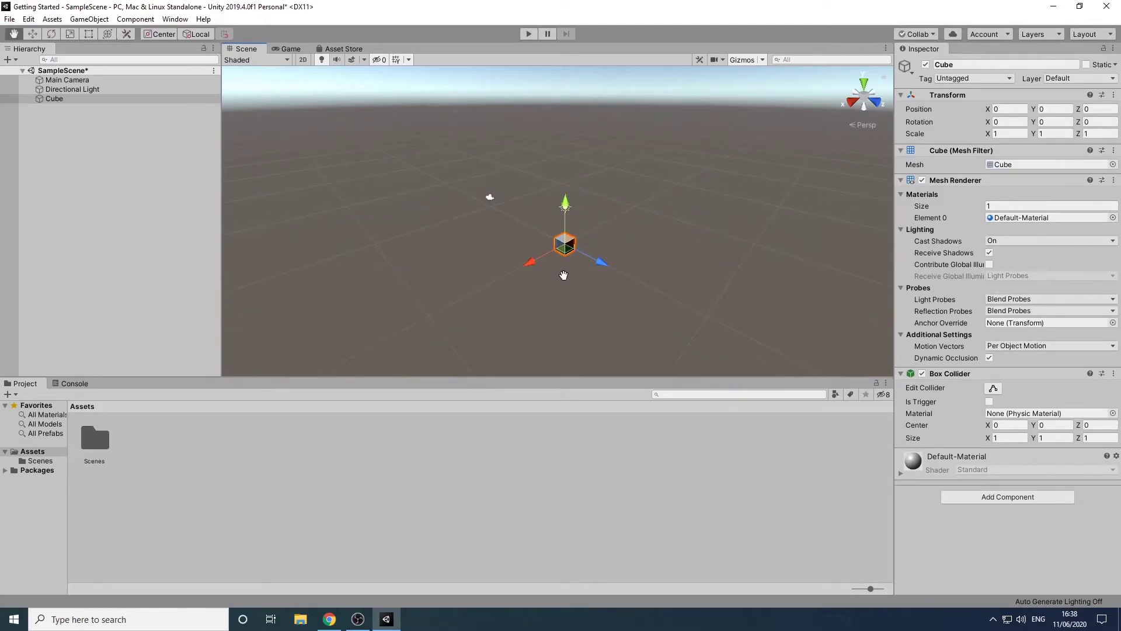
key("w")
scroll(563, 275, "up", 1)
scroll(563, 275, "up", 2)
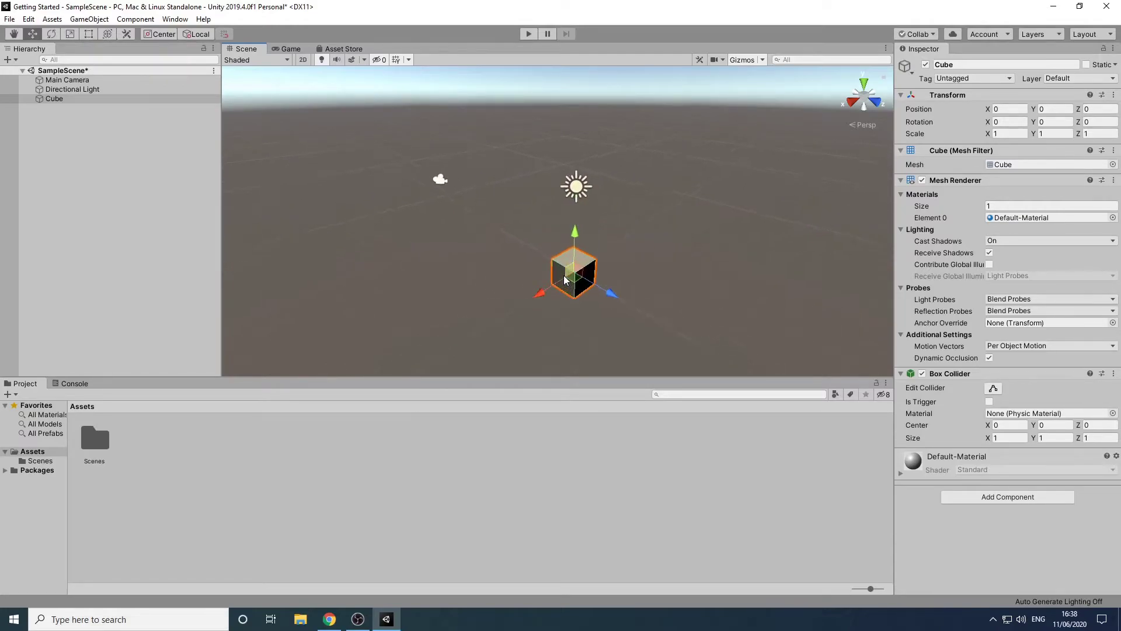
scroll(566, 278, "down", 1)
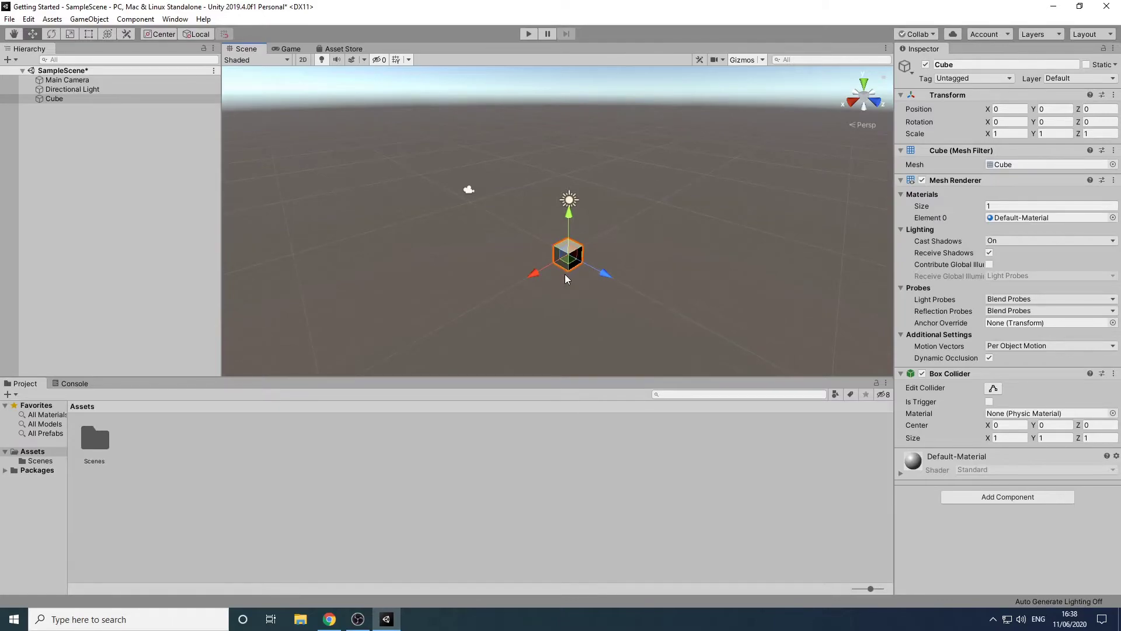
scroll(565, 275, "up", 2)
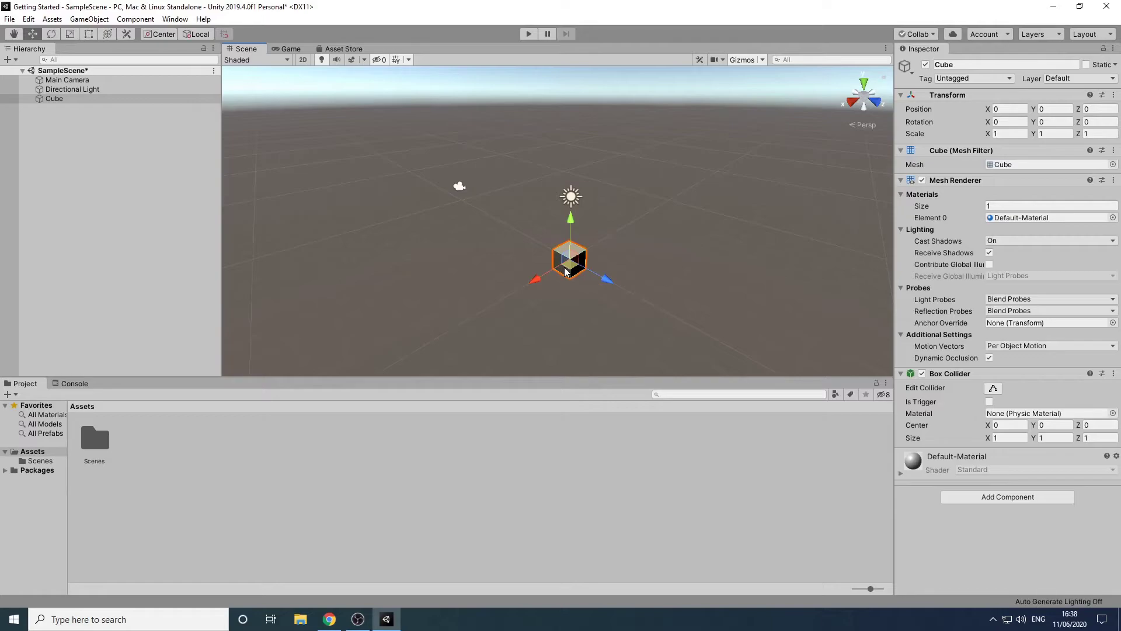
- Orbit around the scene, then frame the Cube close up
right_click_drag(509, 206, 513, 230)
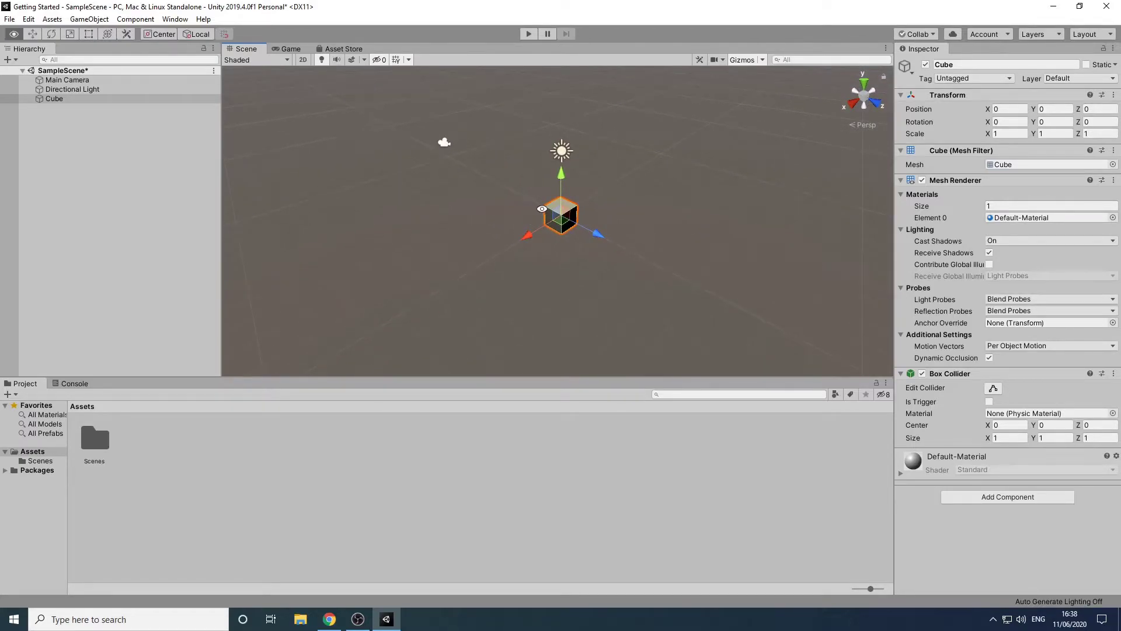
right_click_drag(542, 208, 660, 191)
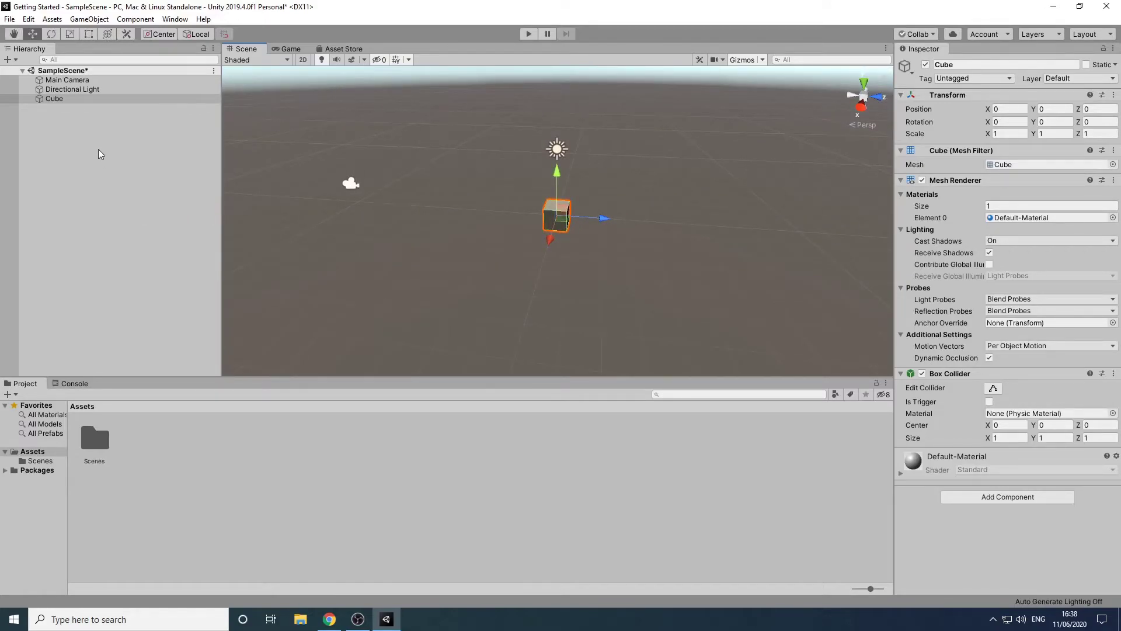
double_click(65, 99)
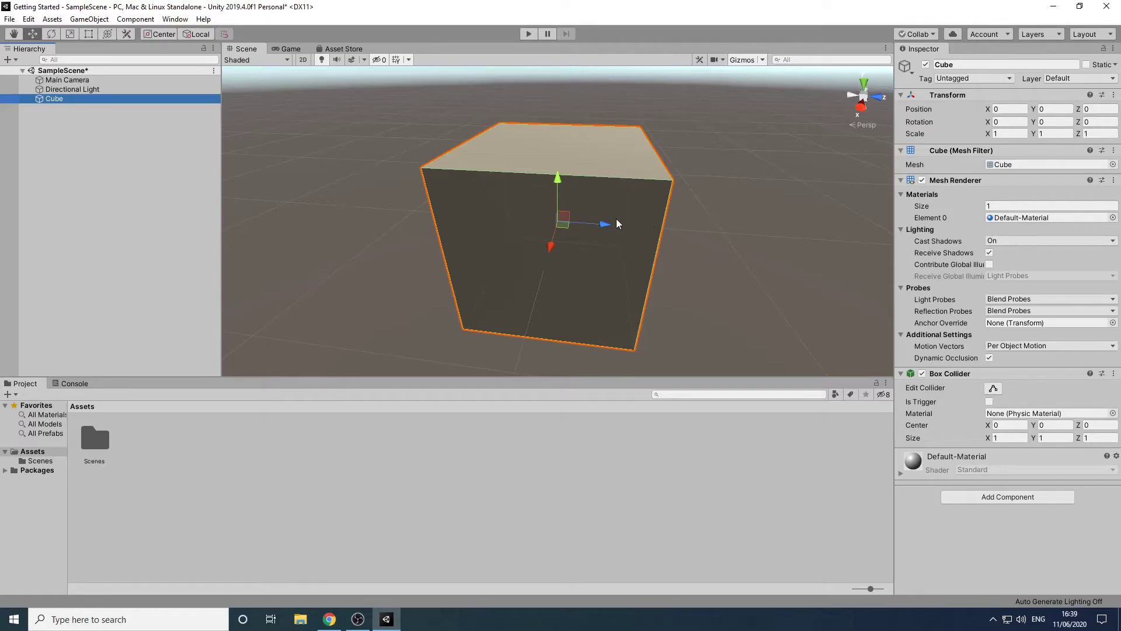
- Drag the cube along its Z and X axes to about -0.05, 0.61, -0.94
scroll(616, 220, "down", 5)
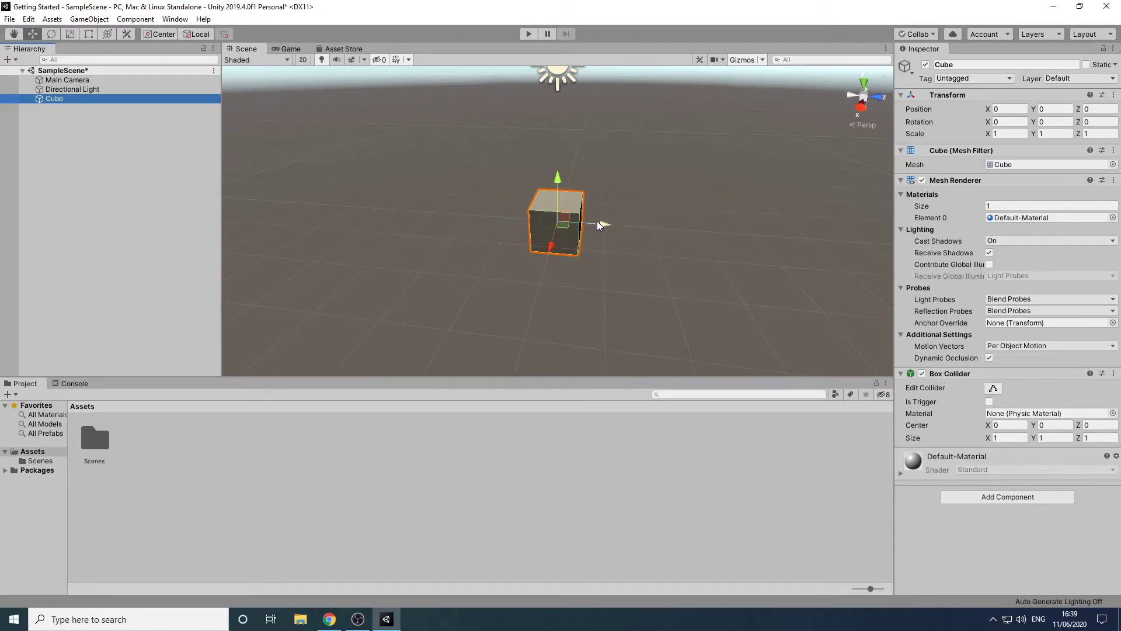
left_click_drag(597, 221, 533, 173)
mouse_move(508, 212)
left_mouse_down()
mouse_move(492, 231)
mouse_move(501, 205)
left_mouse_up()
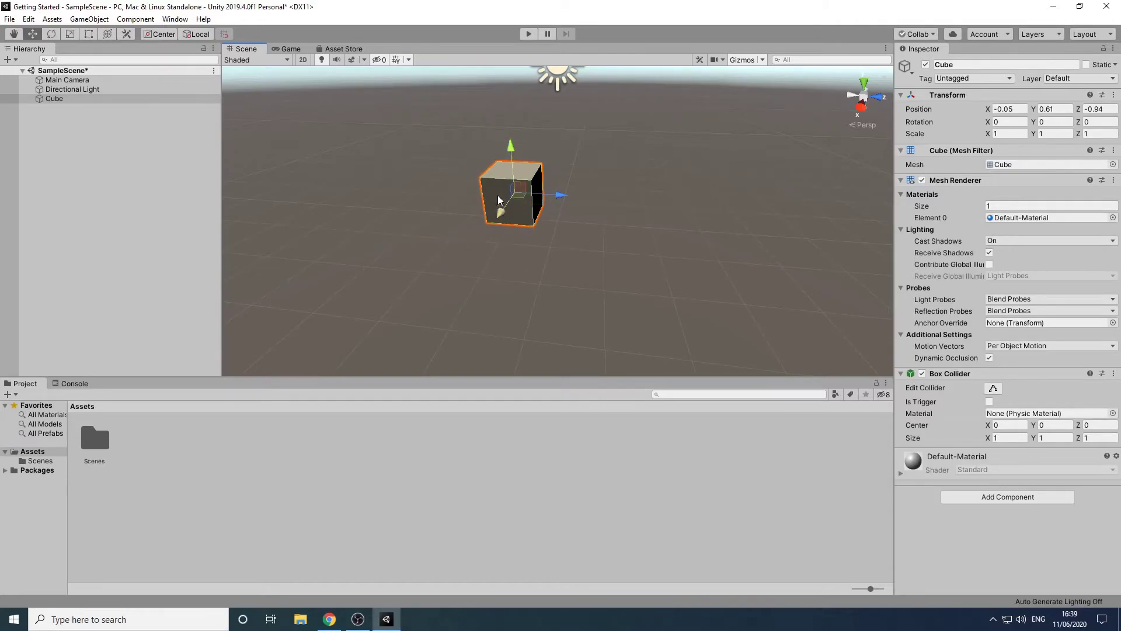
- Rotate the cube freely to roughly 40.6, 102.0, 145.7 degrees
left_click(51, 34)
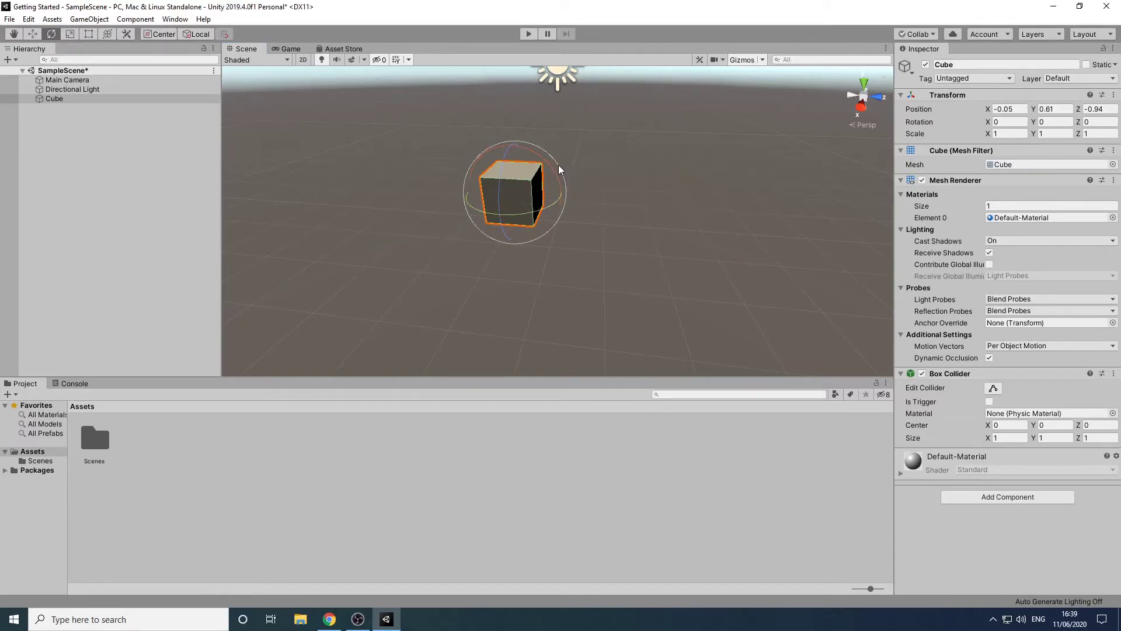
left_click_drag(559, 165, 480, 121)
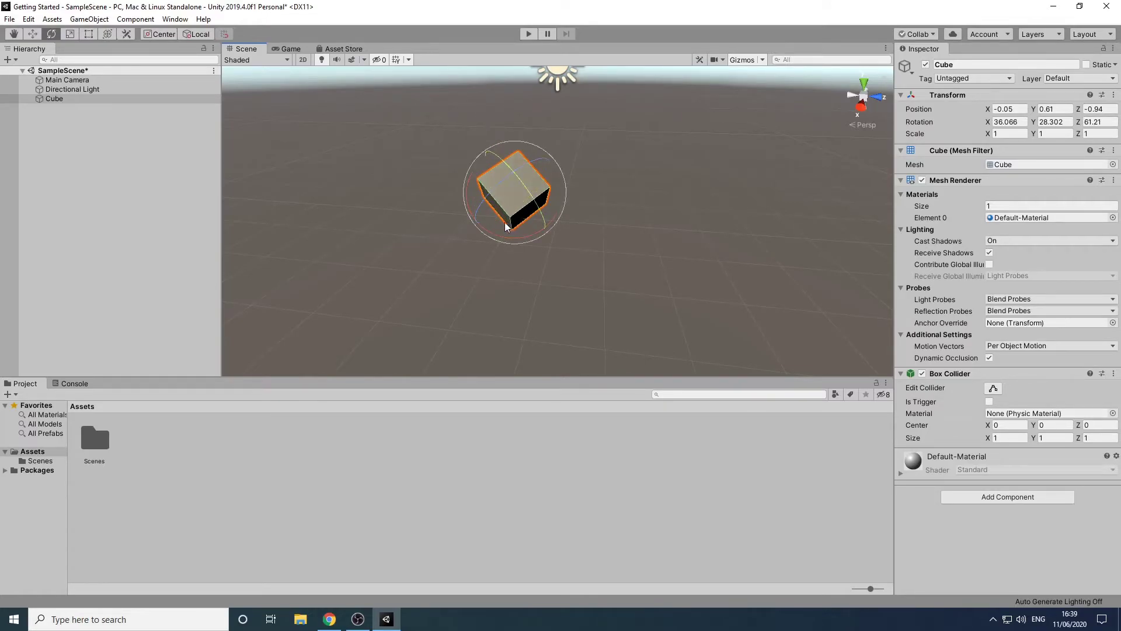
left_click_drag(498, 236, 414, 201)
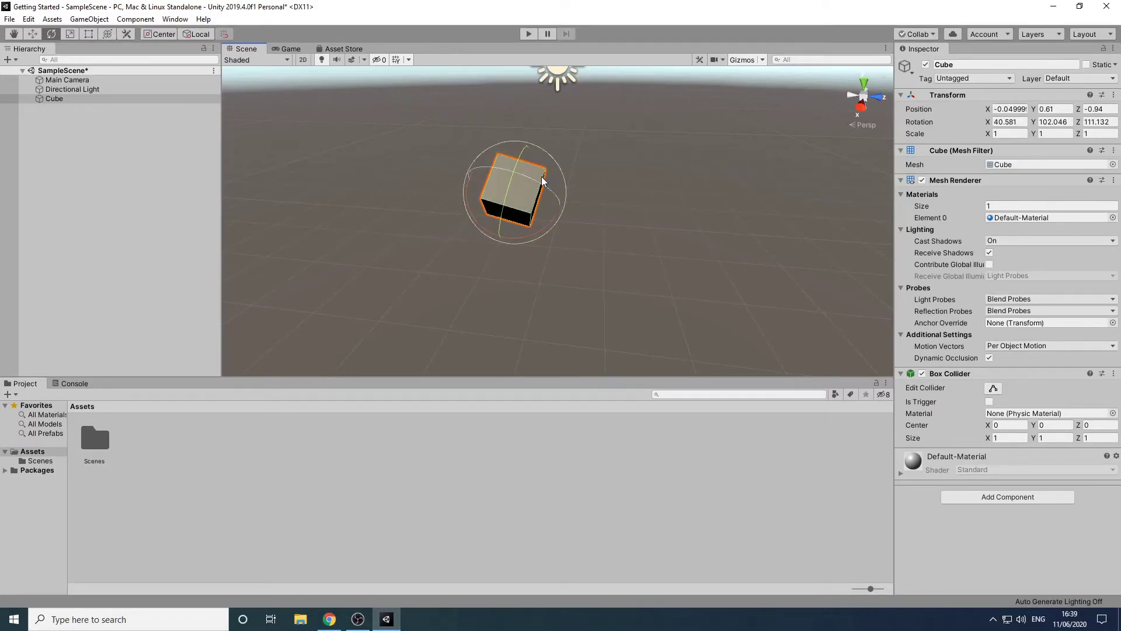
left_click_drag(542, 178, 592, 197)
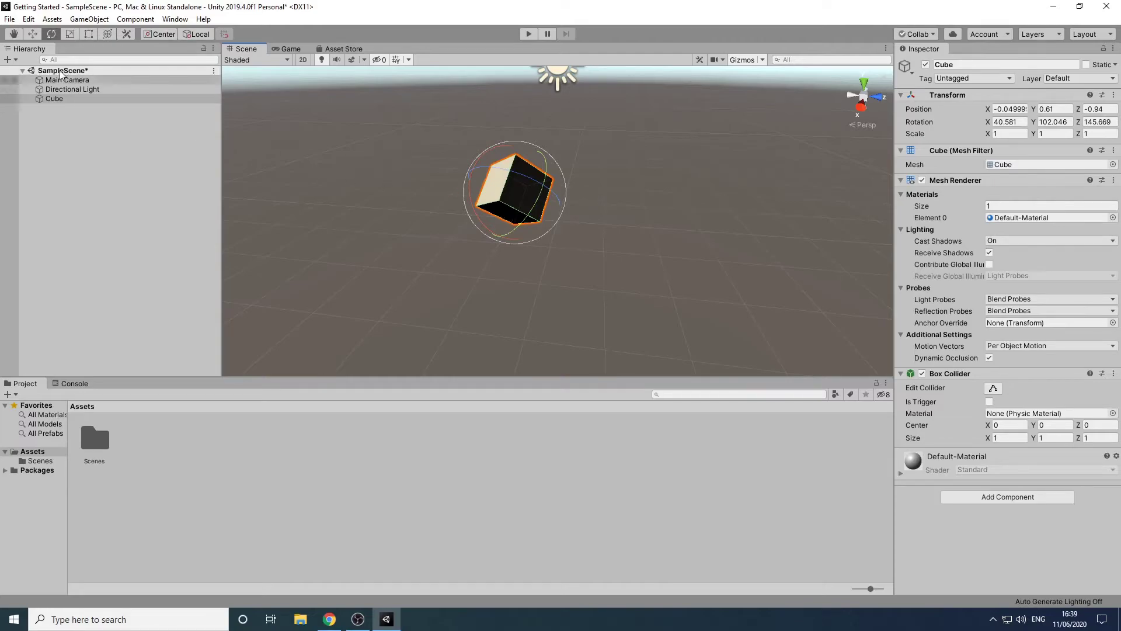
- Scale the cube to about 3.76 on X, 1.89 on Y and 2.07 on Z
left_click(68, 35)
left_click_drag(549, 185, 607, 174)
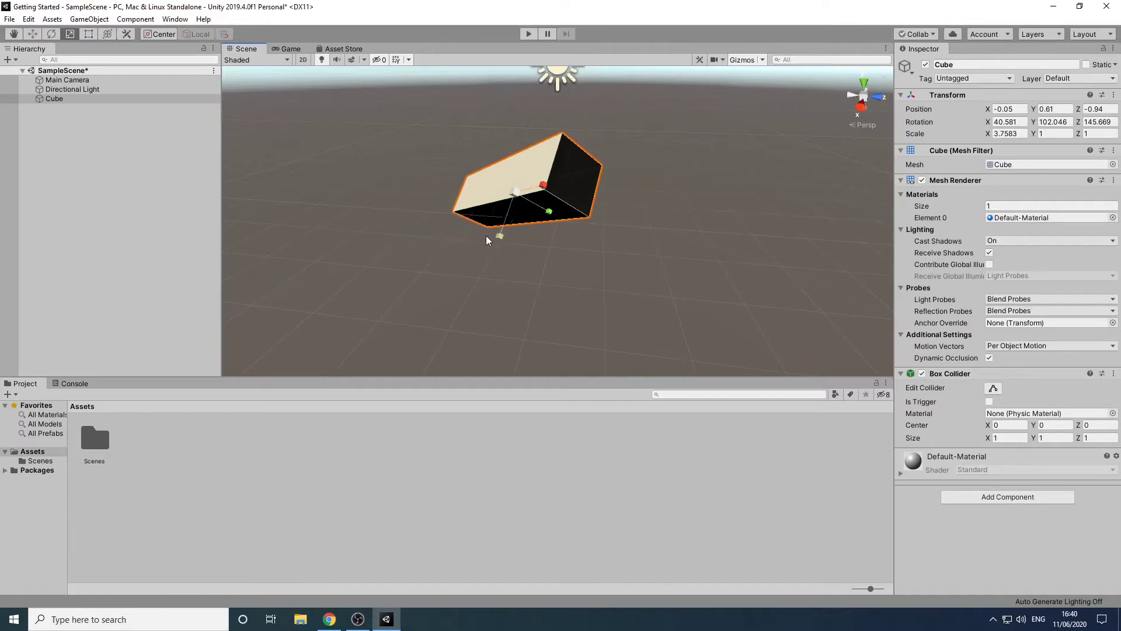
left_click_drag(497, 239, 470, 279)
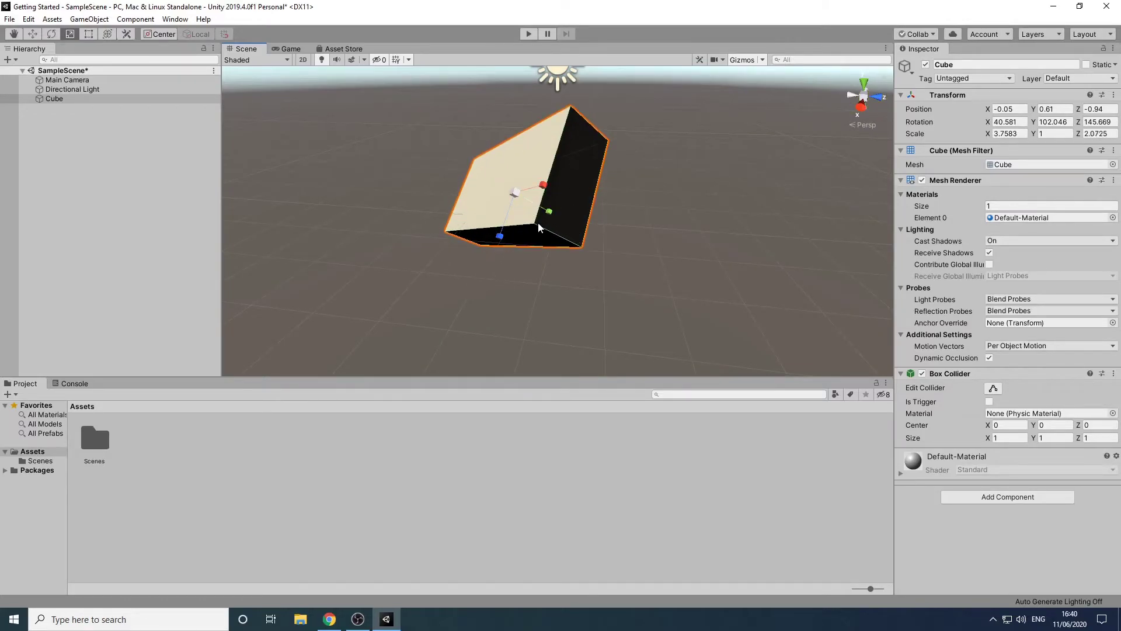
left_click_drag(548, 210, 580, 223)
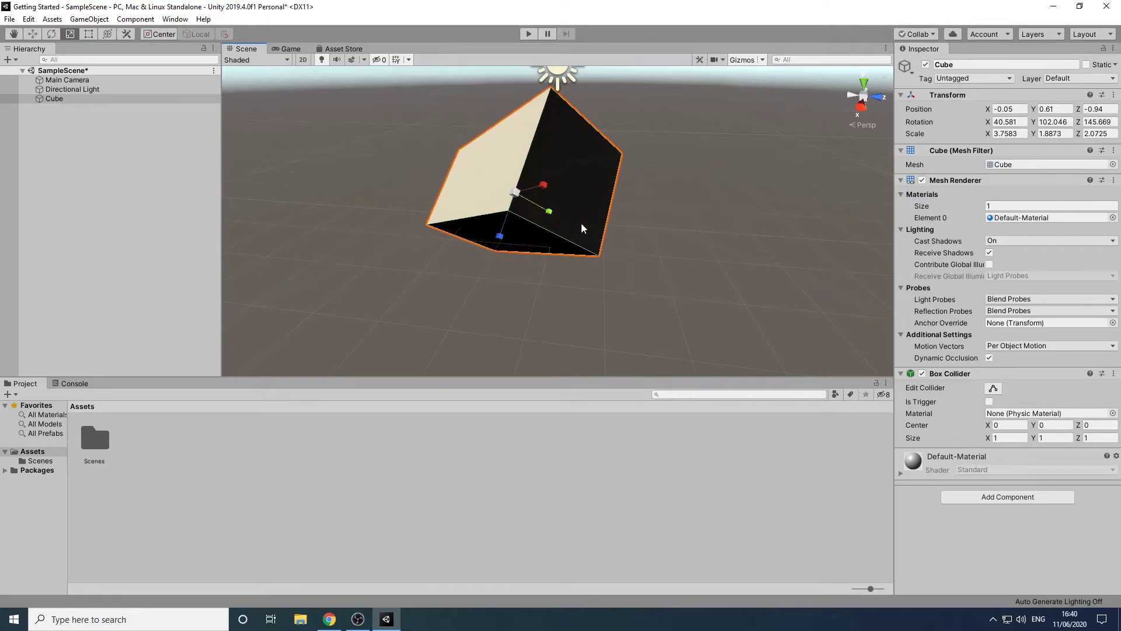
- Set the cube's X position to 1, X rotation to 90 and X scale to 1
left_click(1010, 109)
type("1")
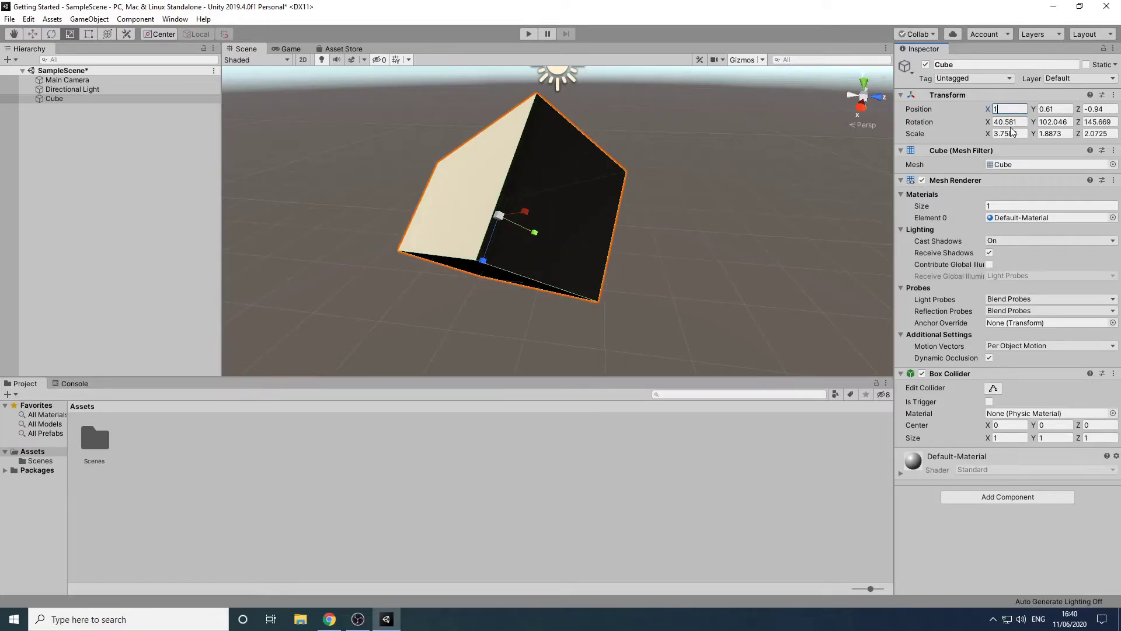
left_click(1012, 122)
type("90")
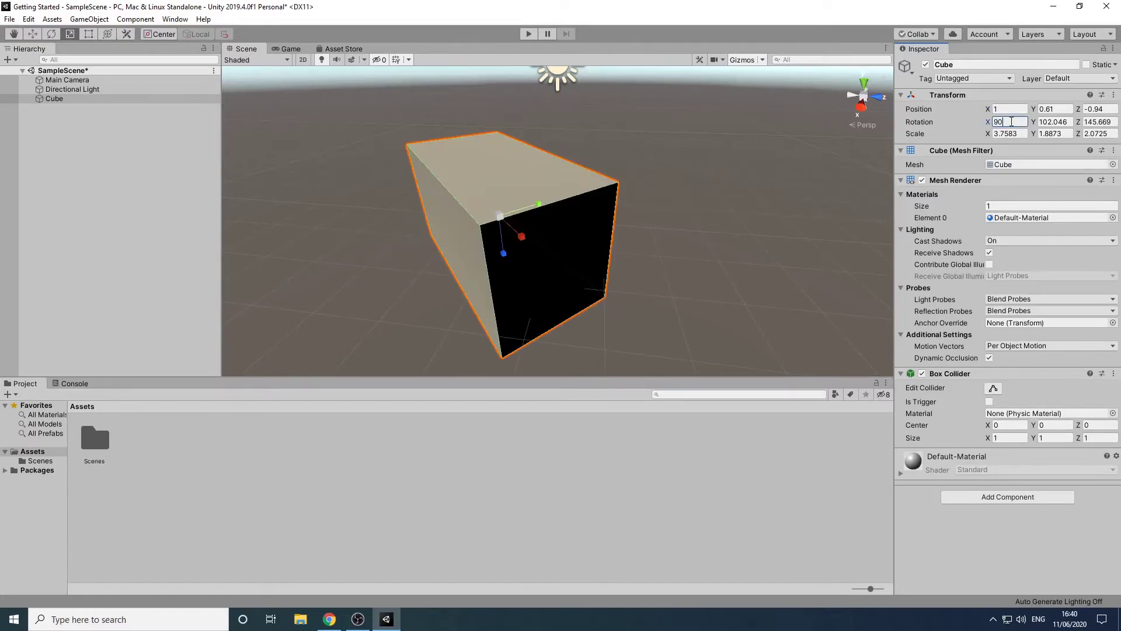
left_click(1010, 133)
type("1")
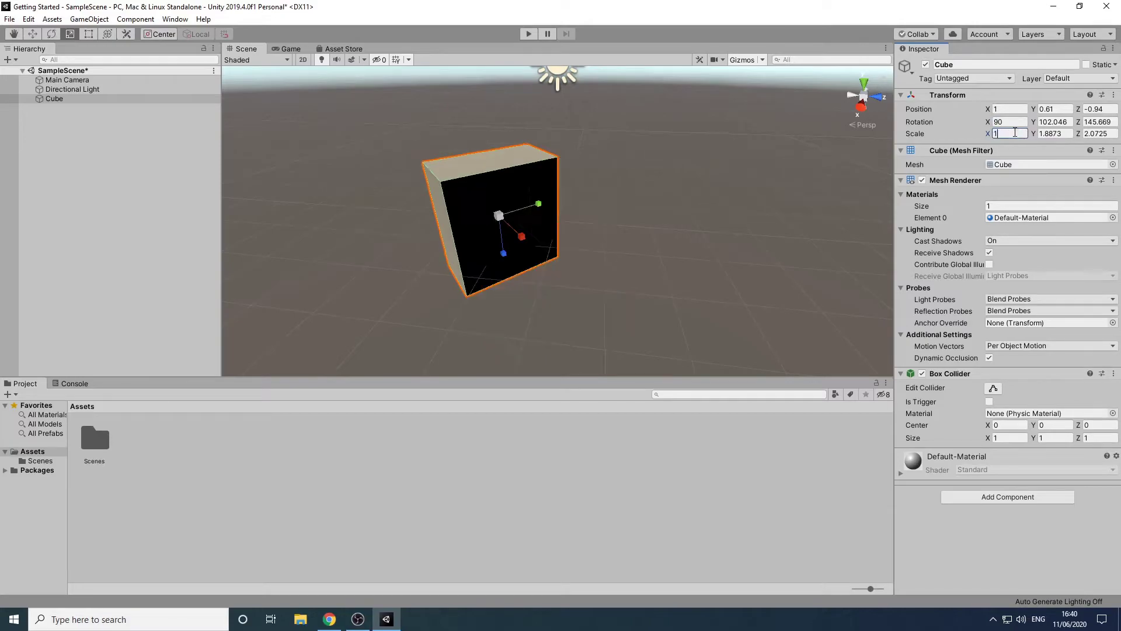
- Reset the cube's Transform to position 0,0,0, rotation 0,0,0 and scale 1,1,1
left_click(1011, 110)
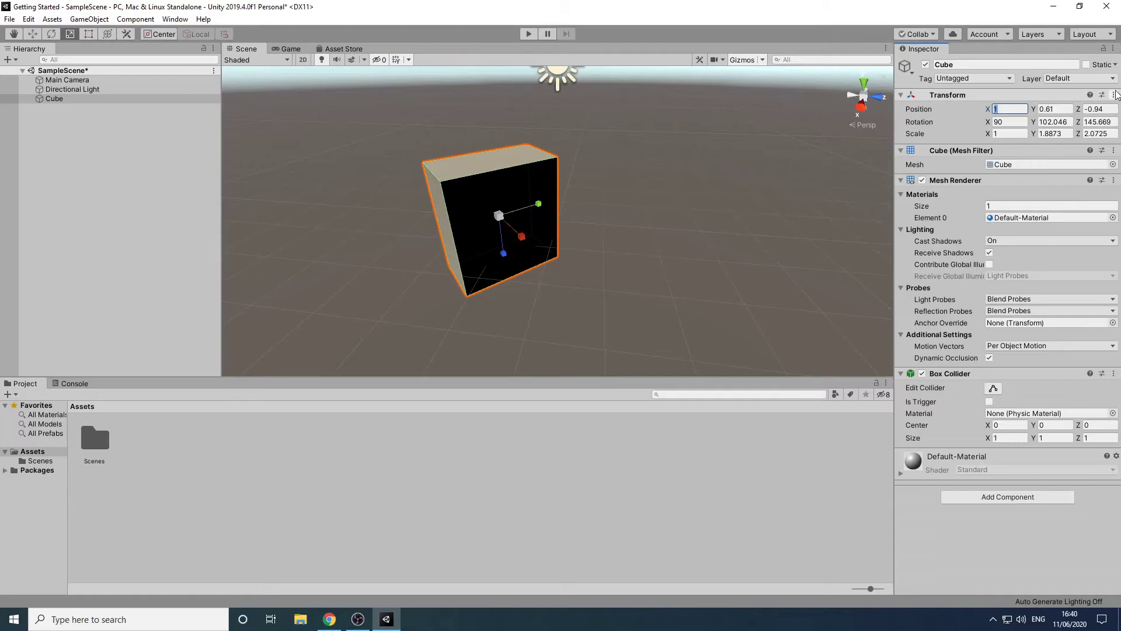
left_click(1114, 95)
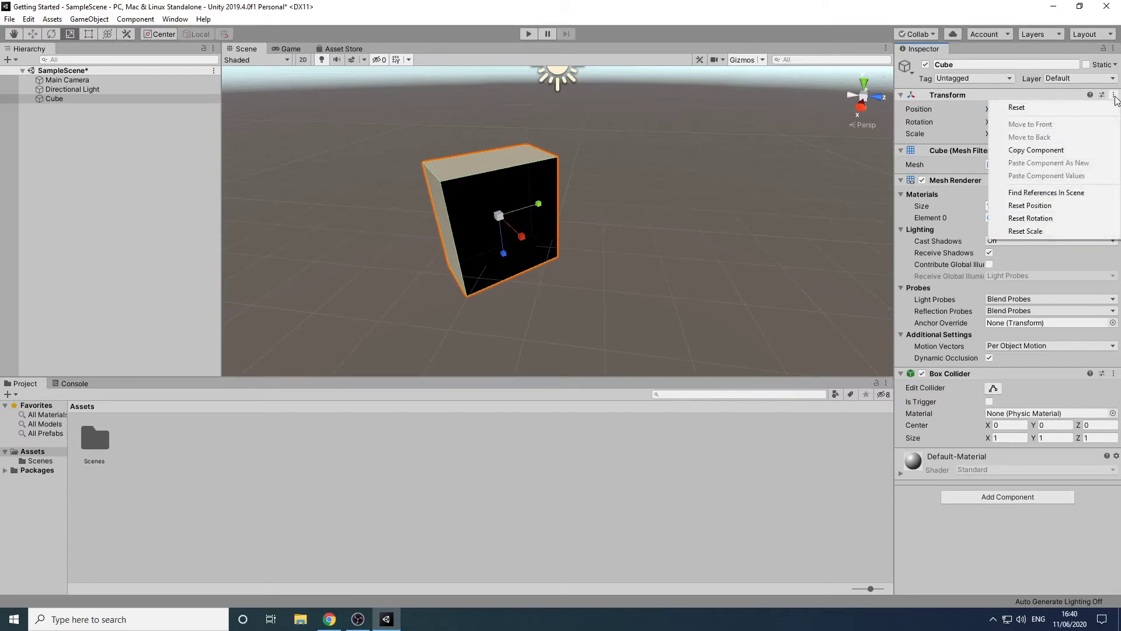
left_click(1084, 109)
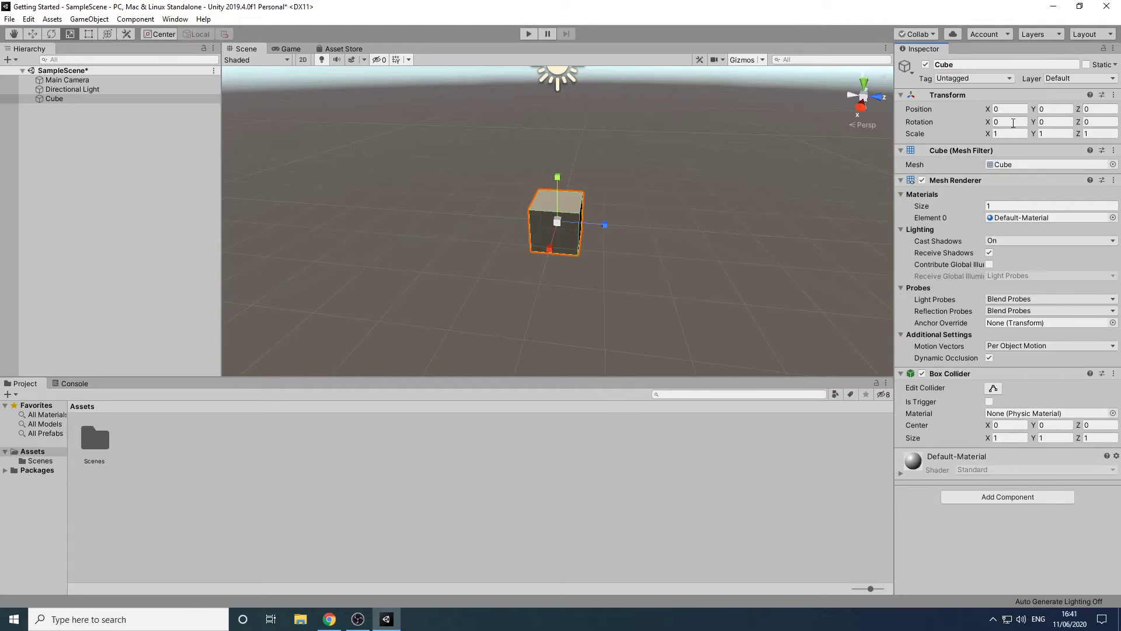
left_click(300, 48)
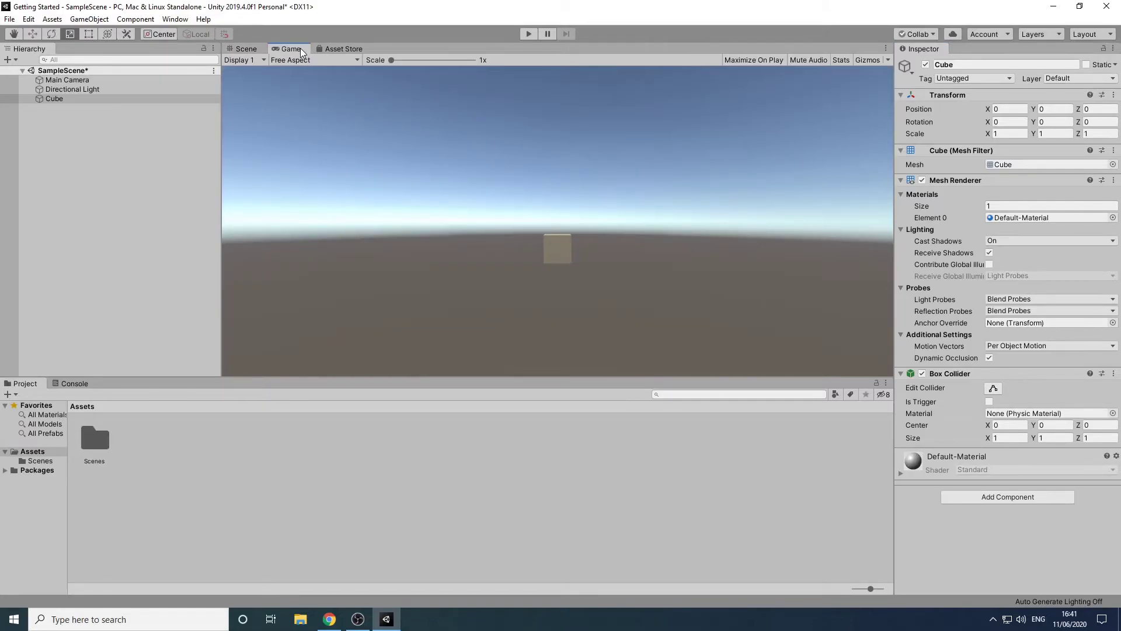
left_click(245, 50)
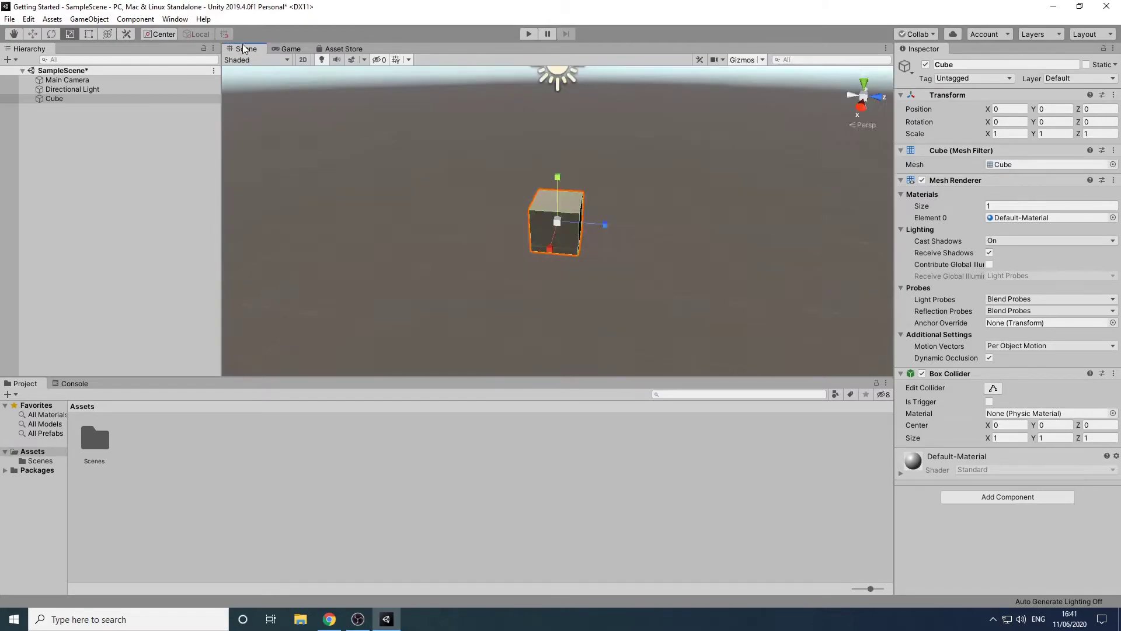
- Frame the Main Camera, push it forward to Z -3.81 and tilt it down to 9.647°
left_click(50, 81)
double_click(50, 81)
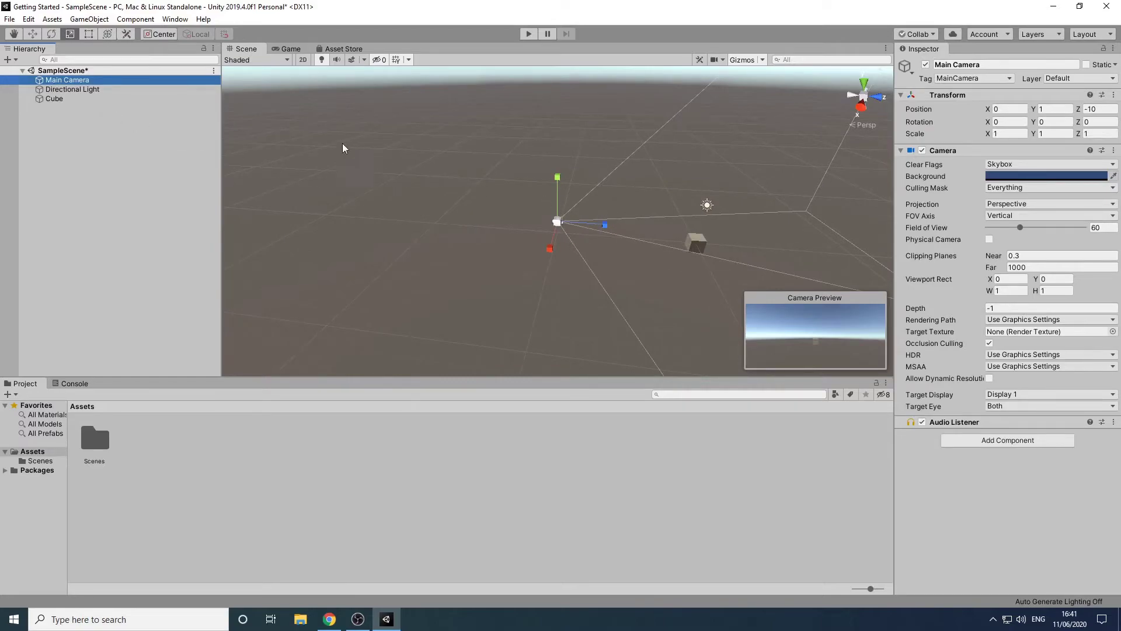
left_click(33, 34)
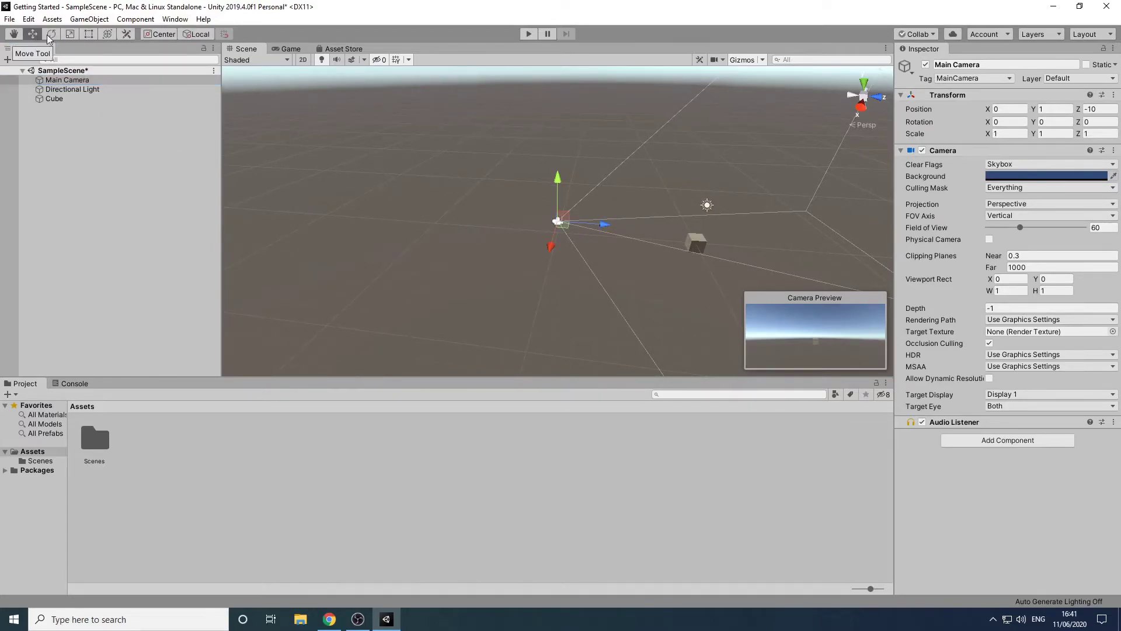
left_click_drag(603, 228, 687, 243)
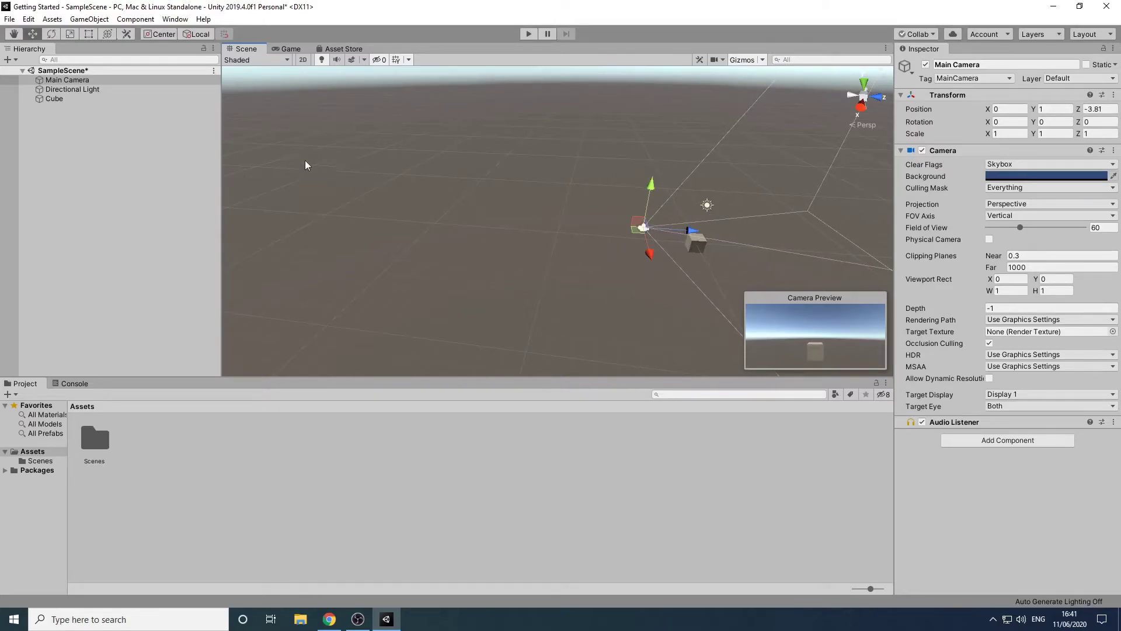
left_click(51, 34)
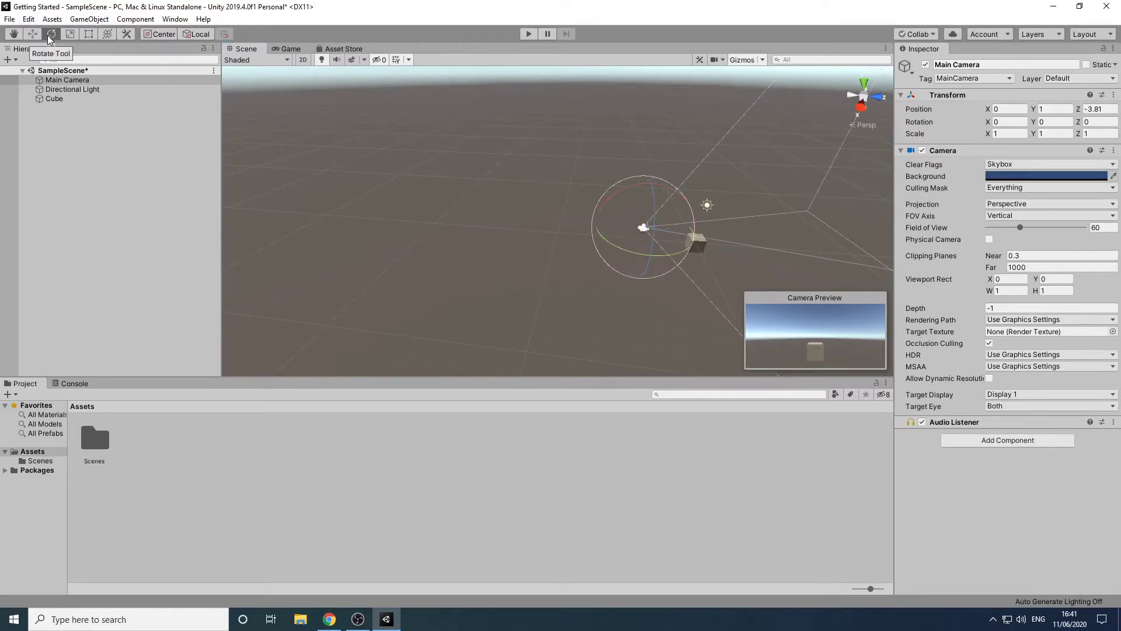
mouse_move(615, 196)
left_mouse_down()
mouse_move(639, 182)
mouse_move(626, 187)
left_mouse_up()
- Align the Main Camera to the scene viewpoint (5.61, 5.70, -5.67) and preview it in Game view
middle_click_drag(638, 206, 560, 297)
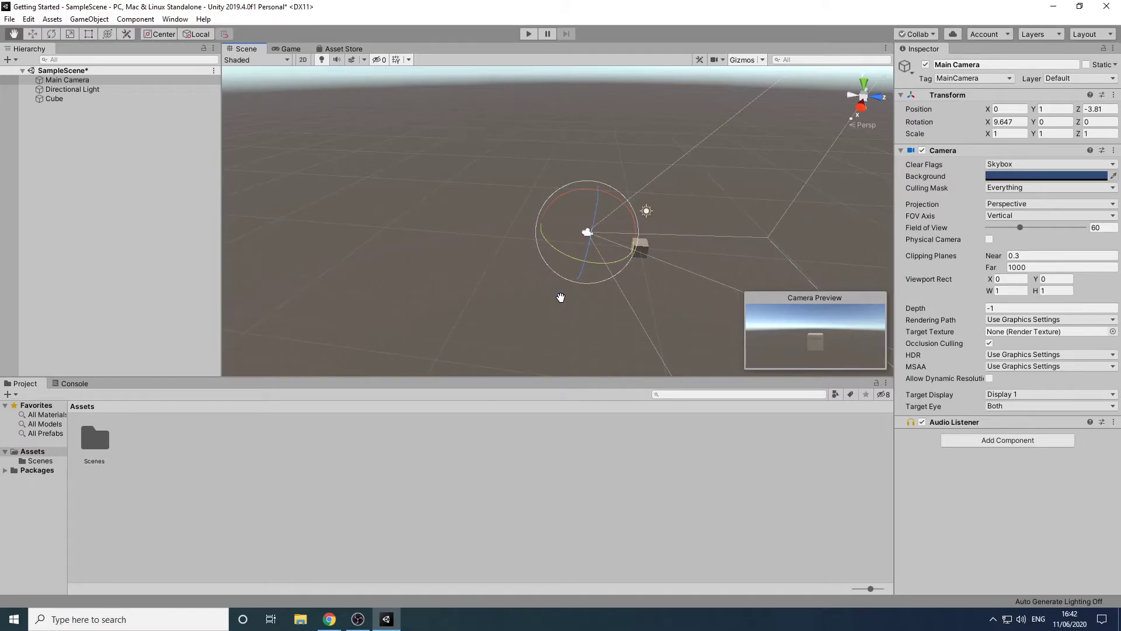
middle_click_drag(561, 297, 561, 297)
right_click_drag(488, 239, 674, 270)
middle_click_drag(542, 270, 658, 257)
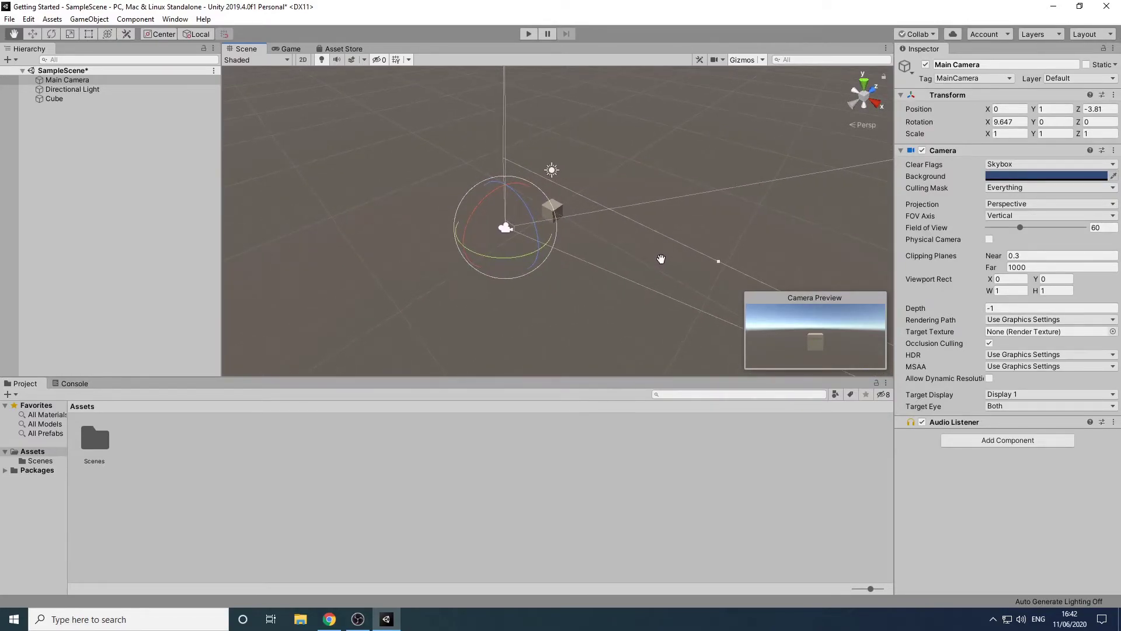
key("e")
scroll(591, 277, "up", 3)
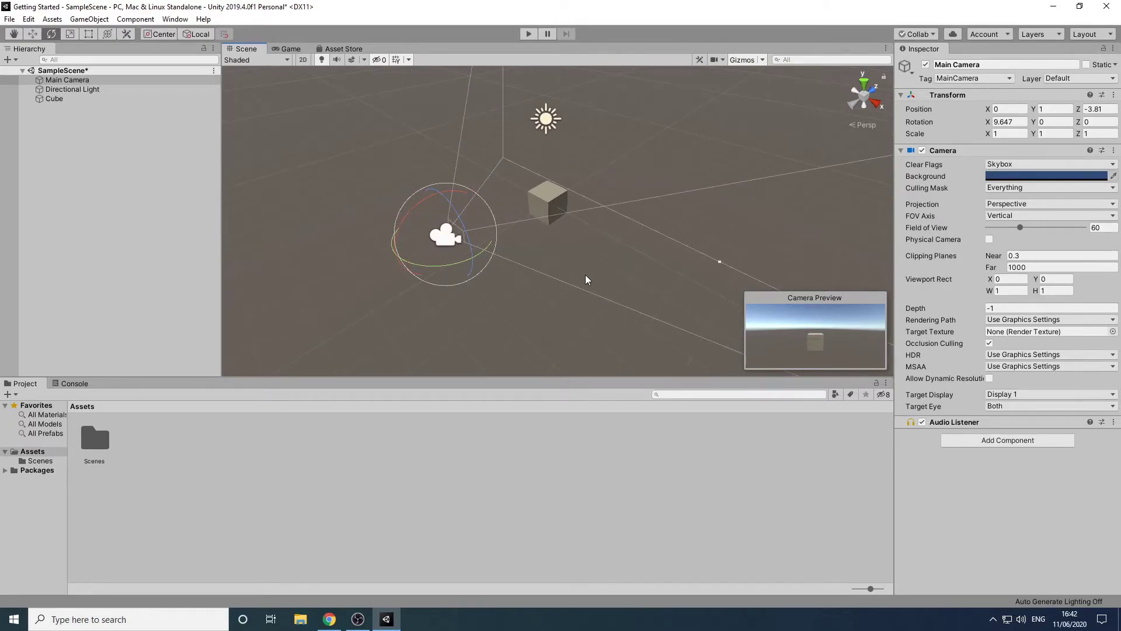
left_click(97, 19)
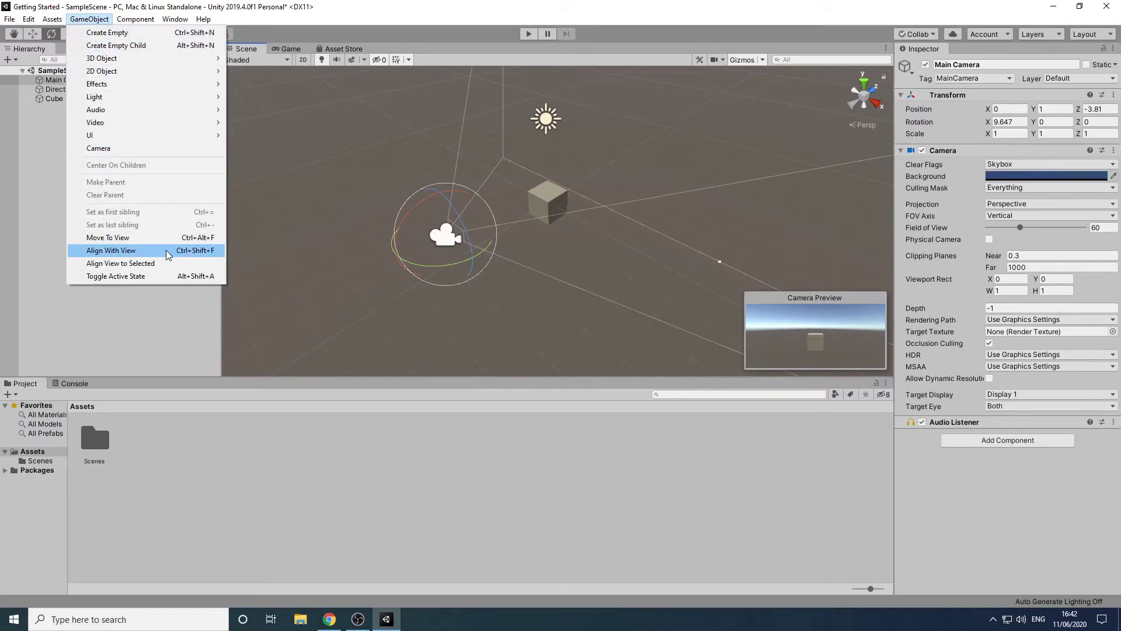
left_click(111, 250)
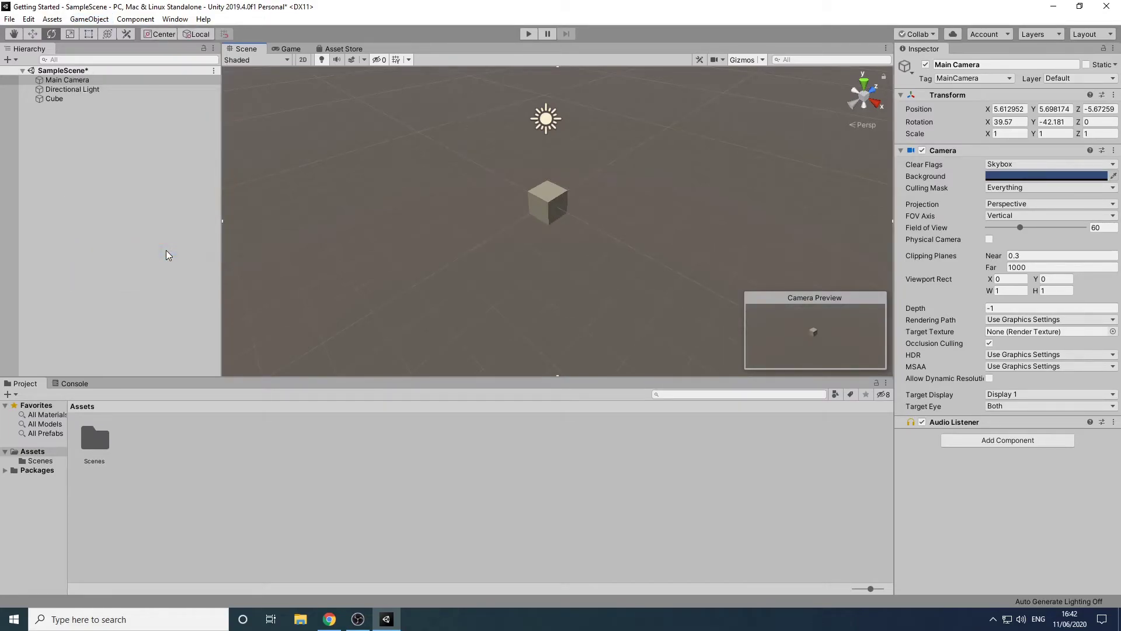
left_click(280, 49)
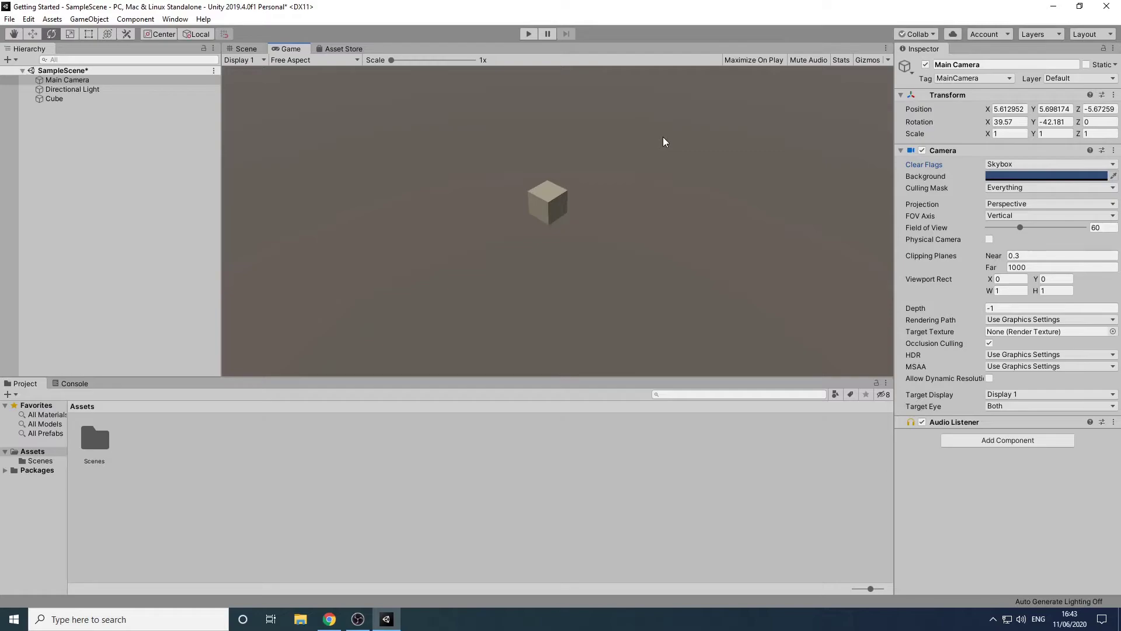
- Set the Main Camera's Clear Flags to Solid Color with blue background 314D79
left_click(1004, 163)
left_click(1022, 191)
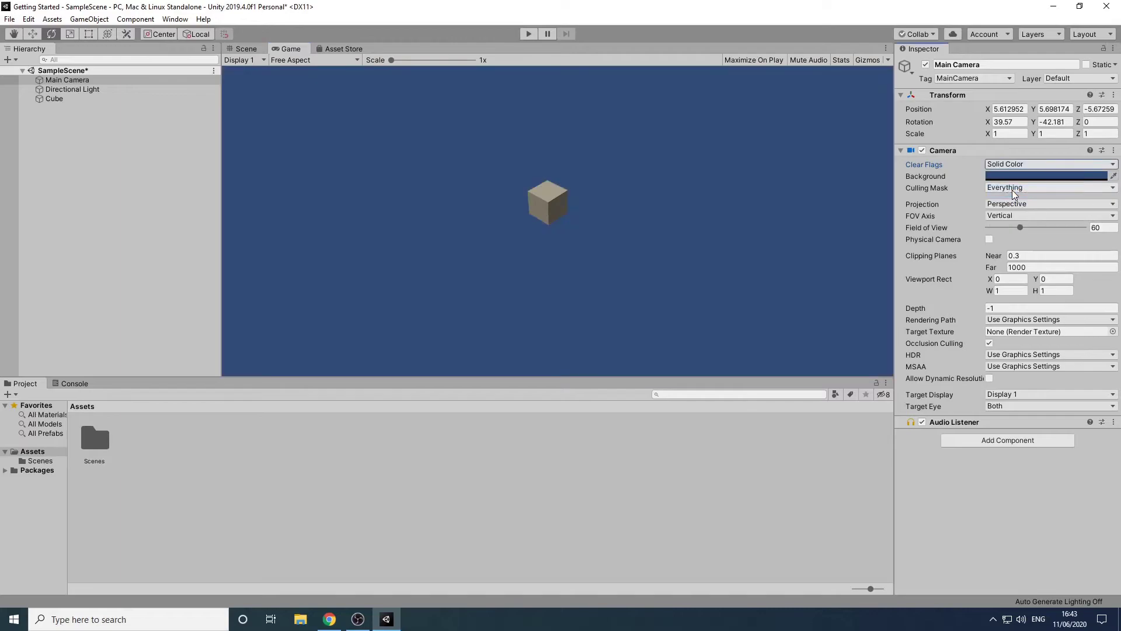
left_click(1045, 176)
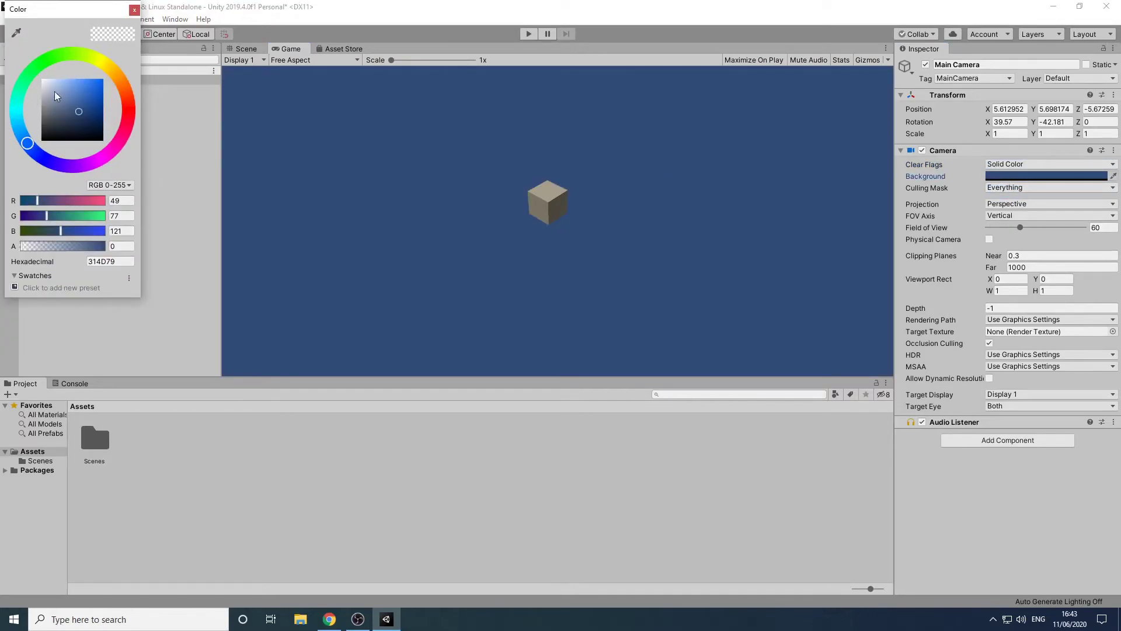
mouse_move(87, 103)
left_mouse_down()
mouse_move(100, 95)
mouse_move(99, 117)
mouse_move(96, 96)
mouse_move(80, 115)
left_mouse_up()
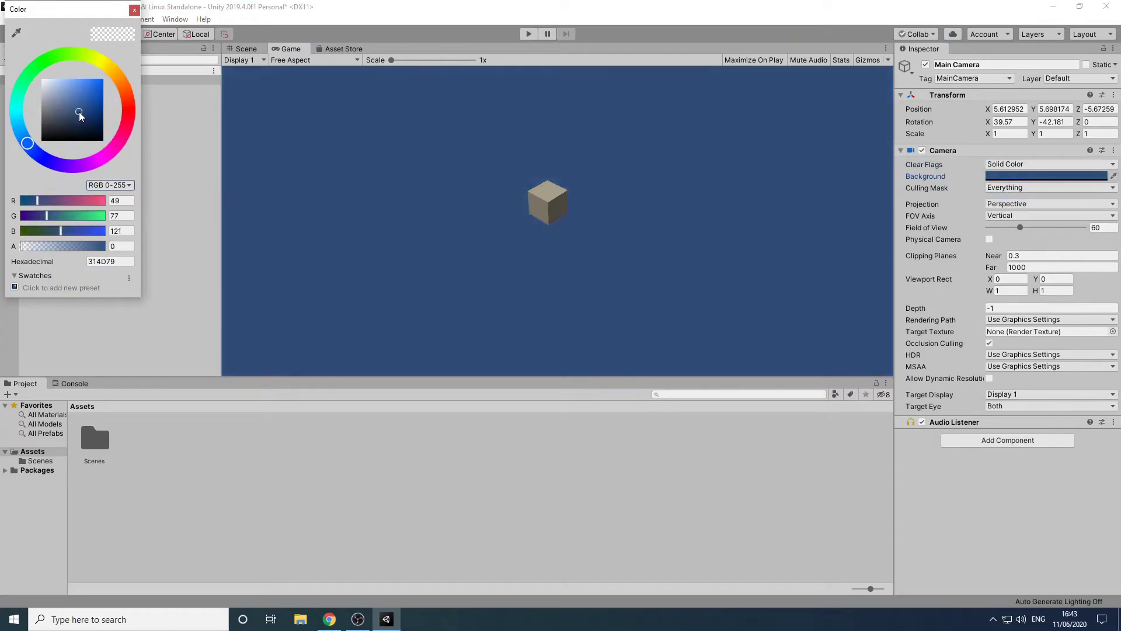
left_click(134, 10)
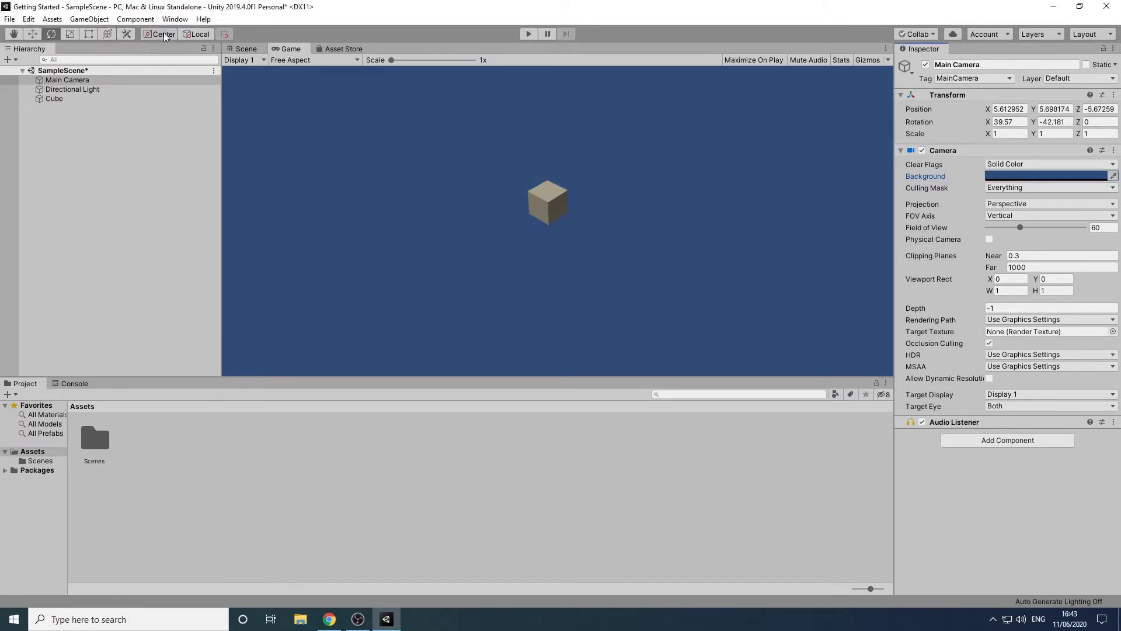
left_click(238, 50)
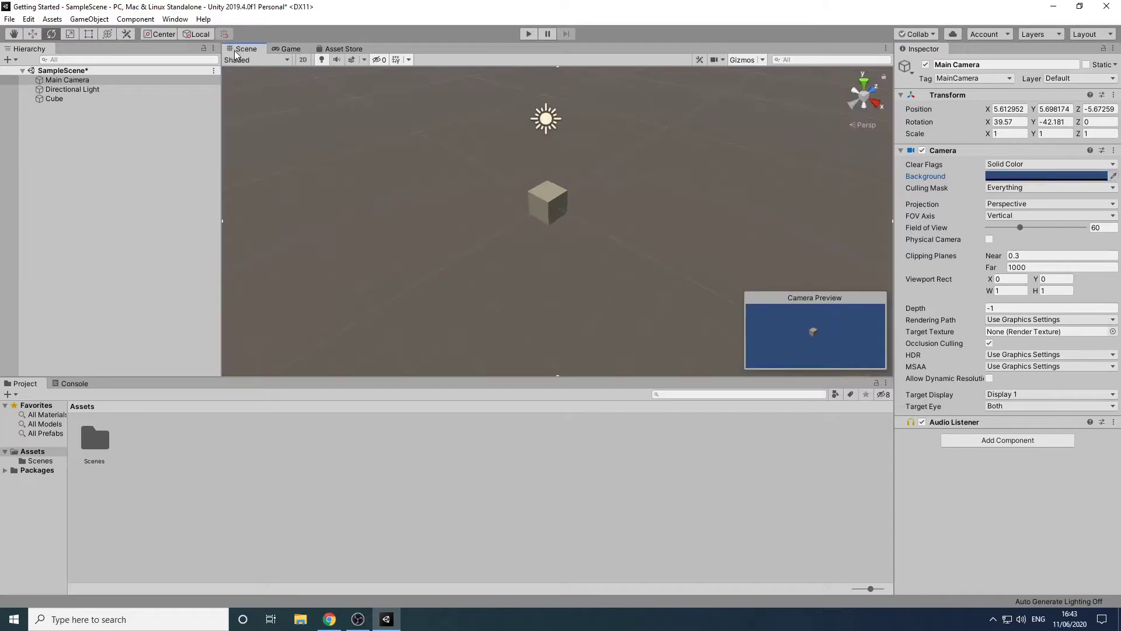
- Add a 3D Plane and reset its Transform to the origin
left_click(12, 59)
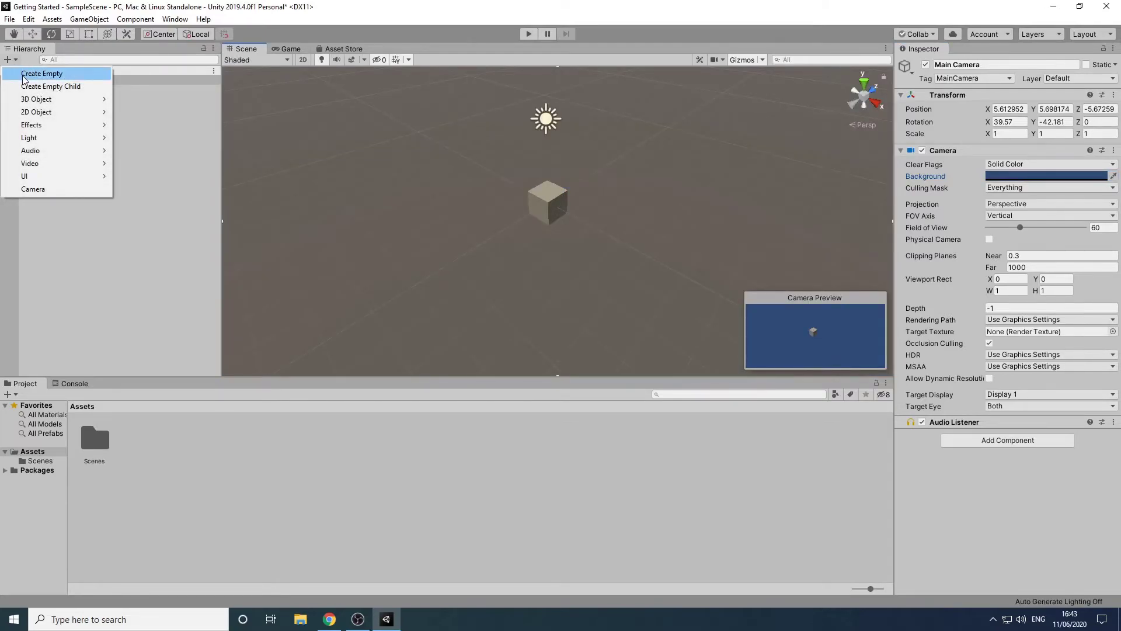
mouse_move(29, 101)
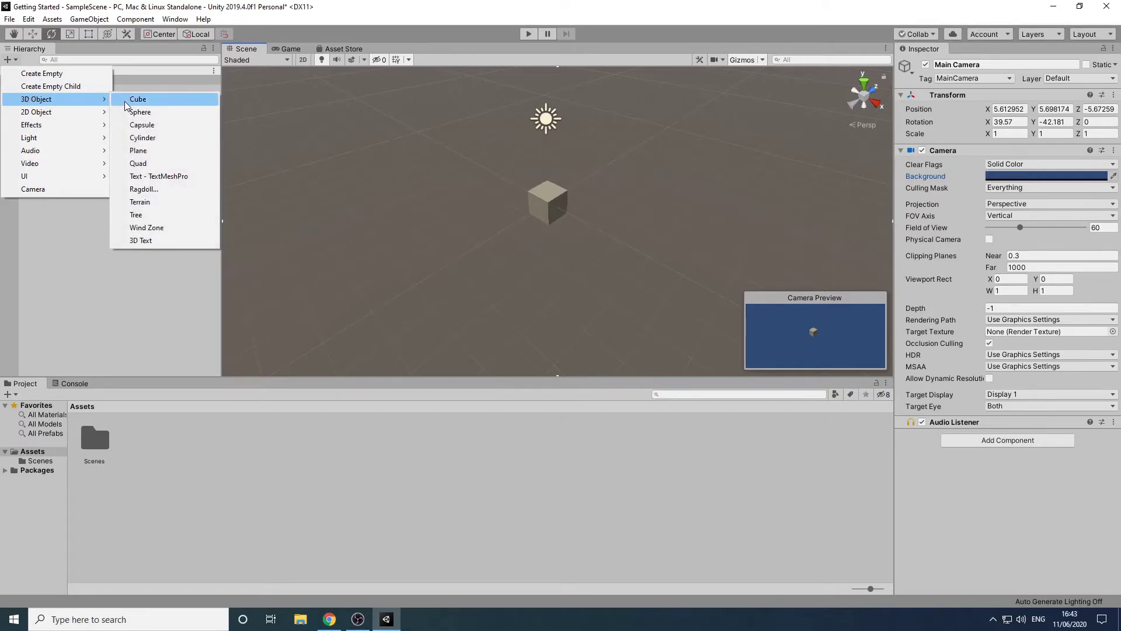
left_click(130, 152)
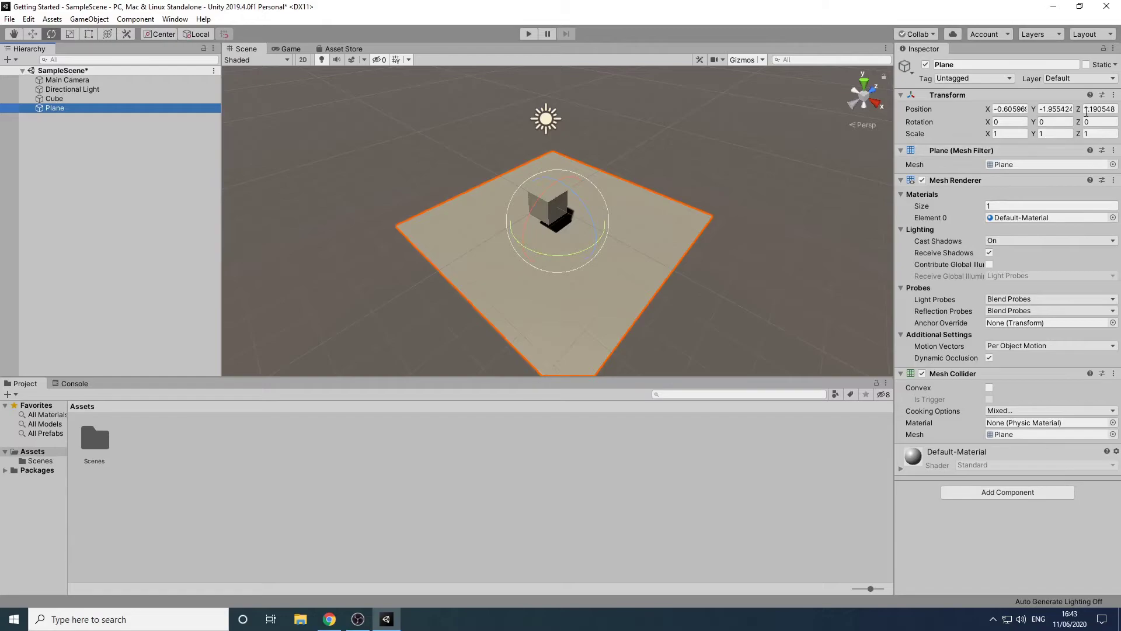
left_click(1114, 94)
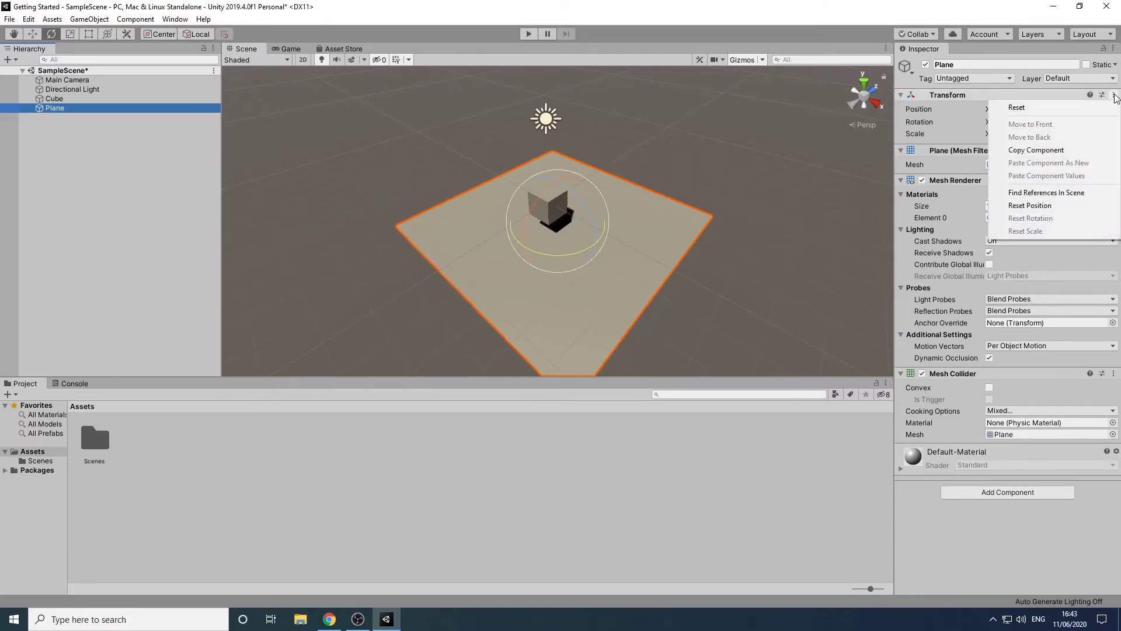
left_click(1064, 107)
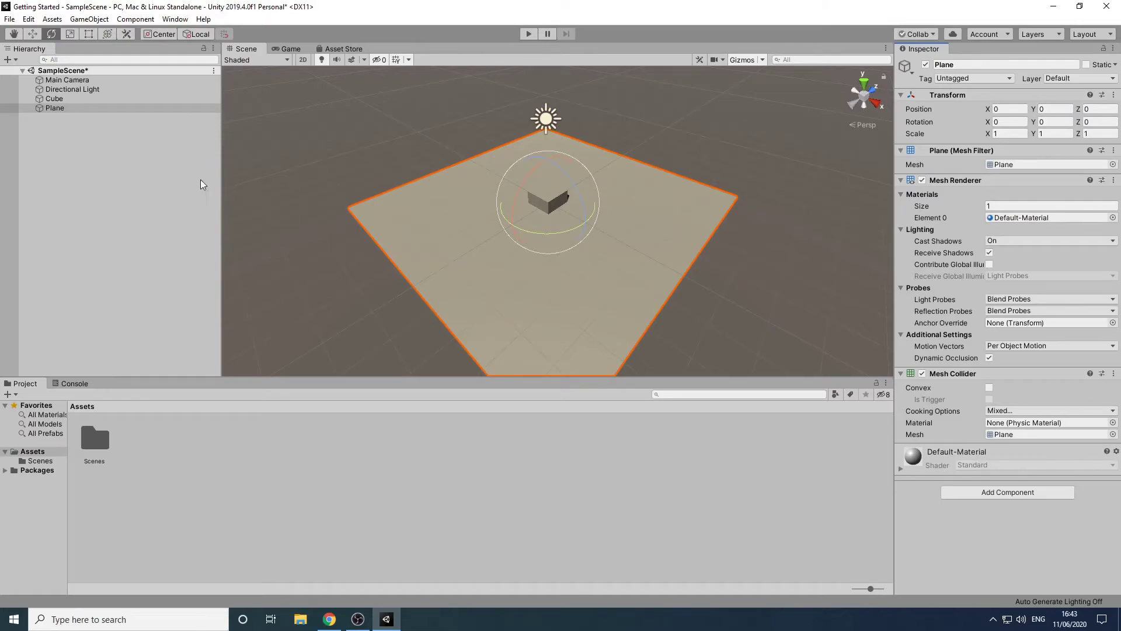
- Set the Cube's Y position to 0.5
left_click(82, 99)
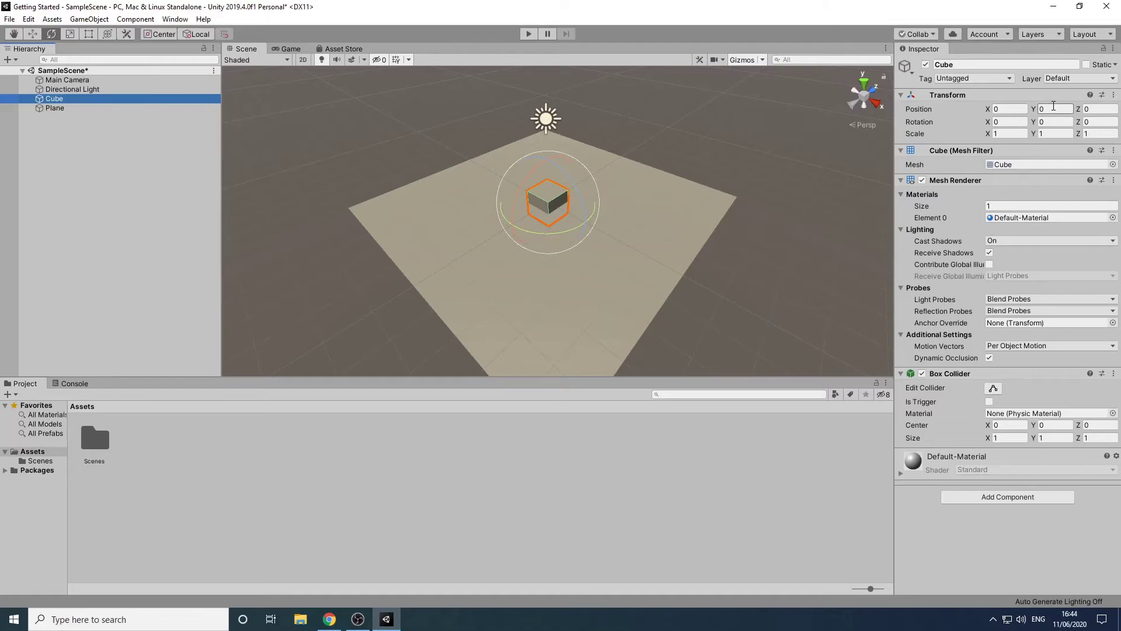
left_click(1054, 107)
type("0.")
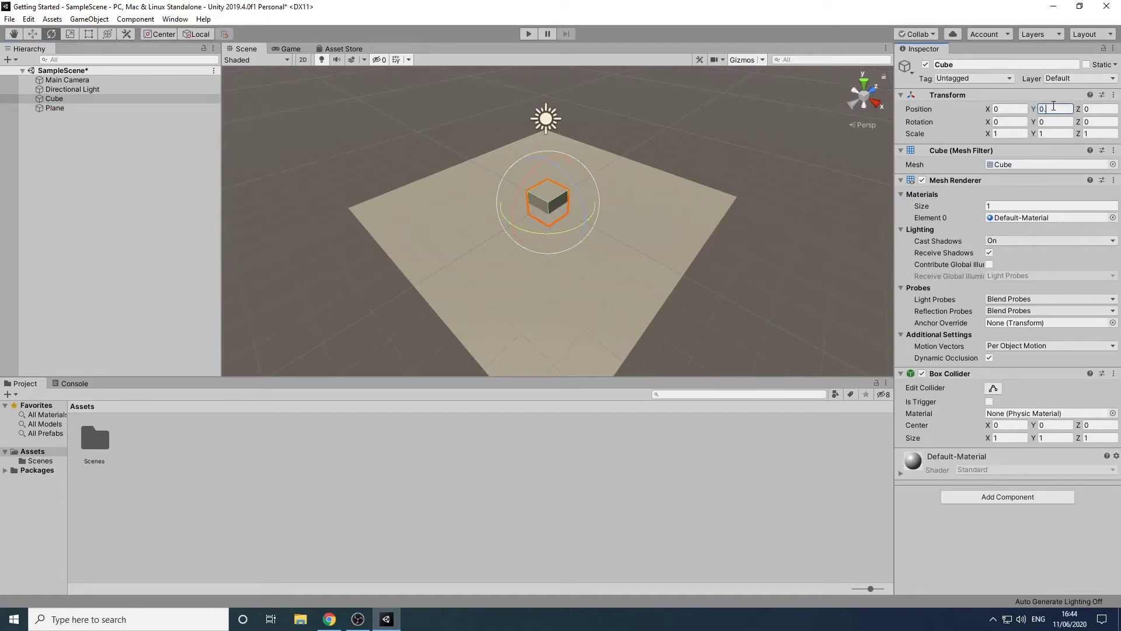
type("5")
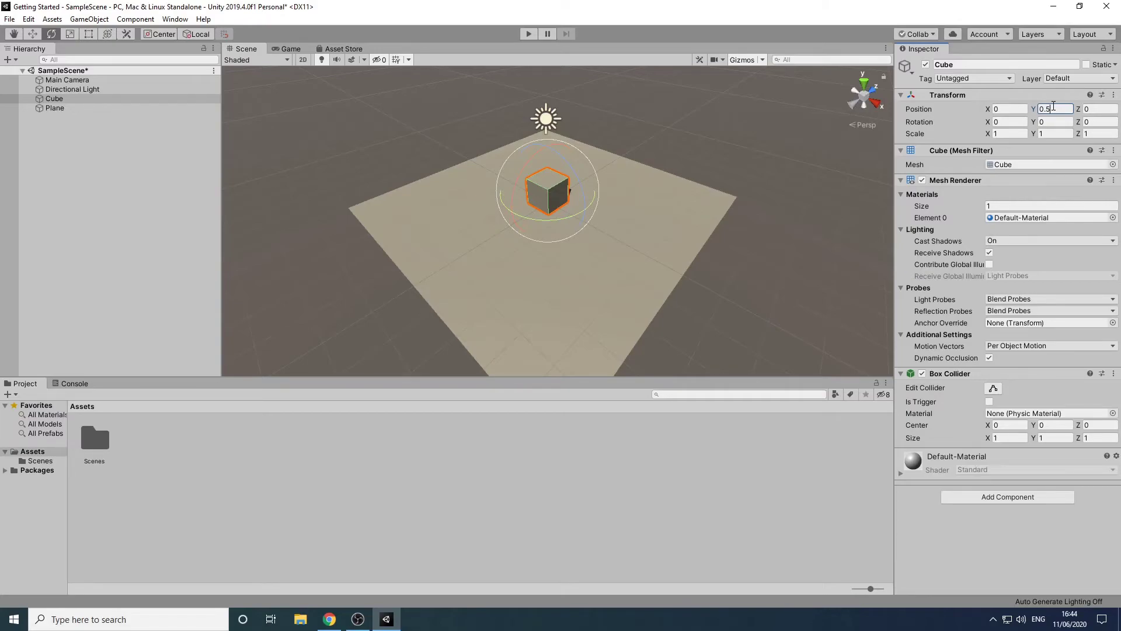
- Create a new material in the Project panel named Floor
left_click(328, 485)
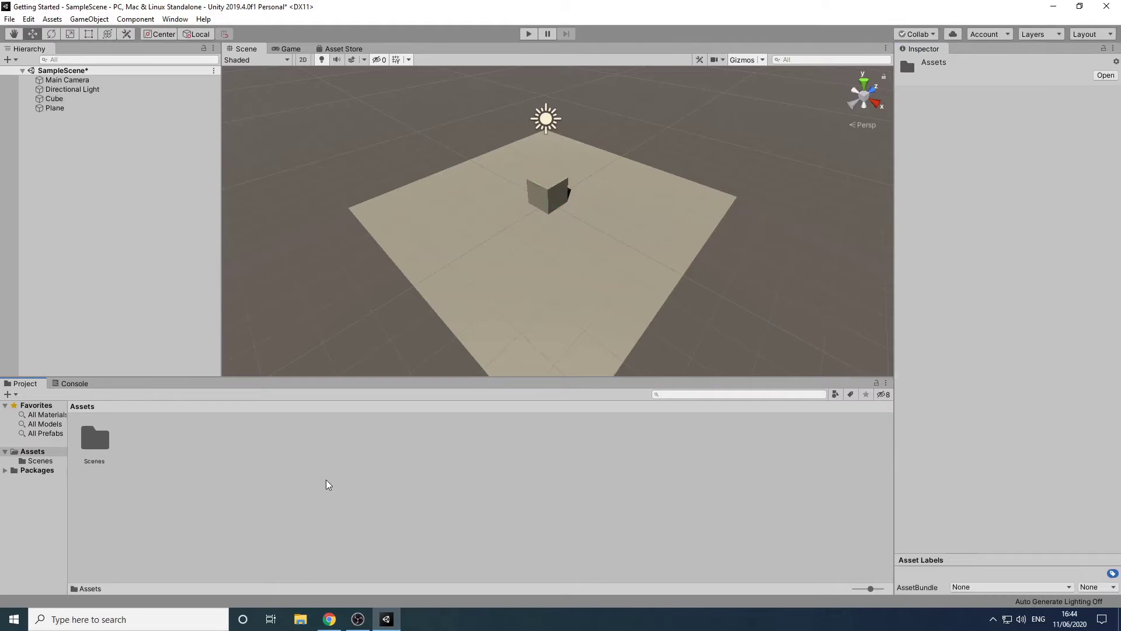
right_click(328, 485)
mouse_move(409, 191)
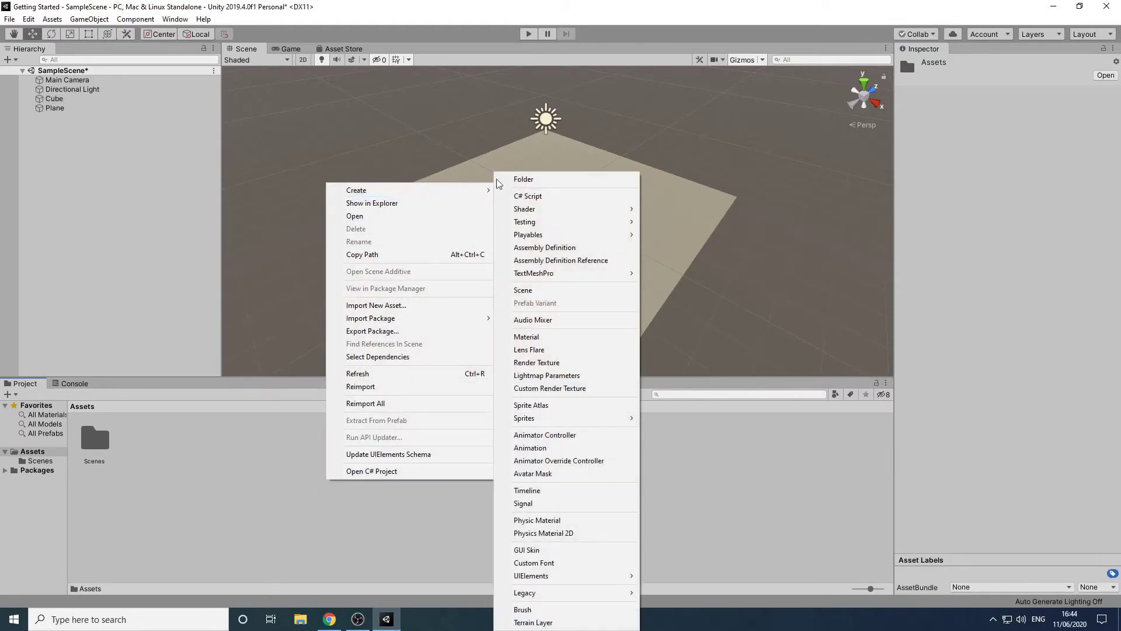
left_click(545, 338)
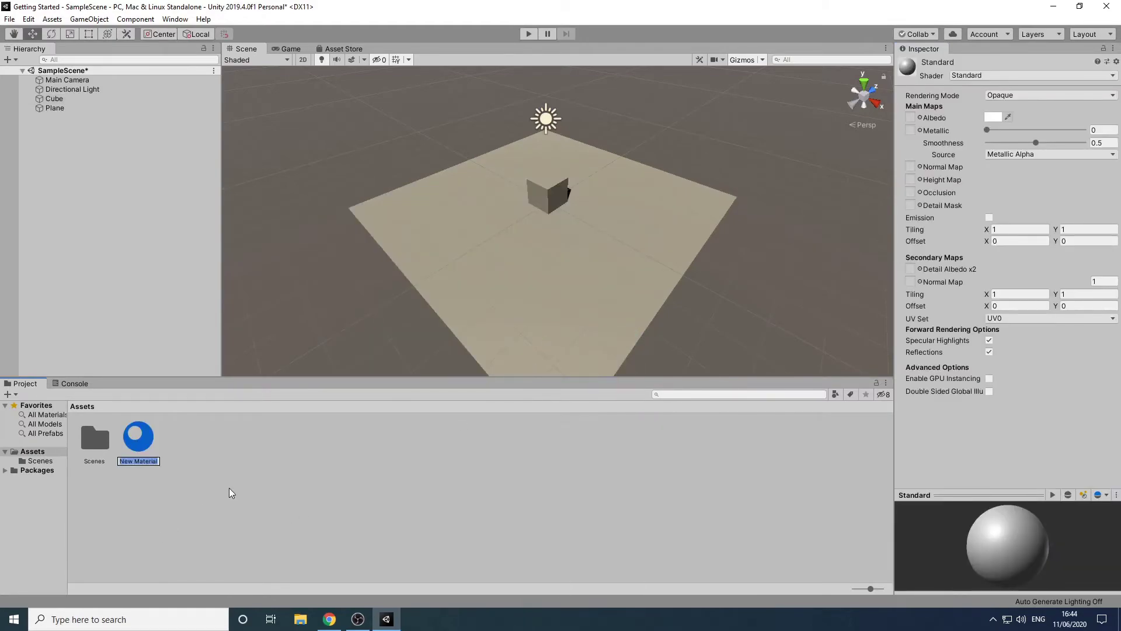
type("Floor")
key("Return")
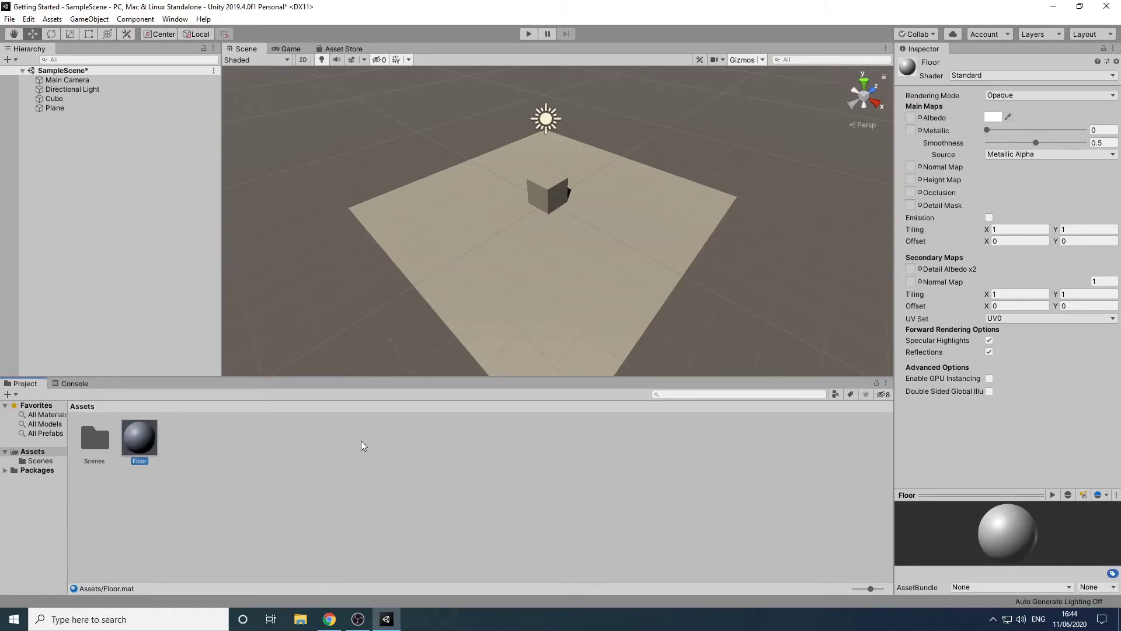
- Give Floor a green albedo 49BF23 and drag it onto the Plane
left_click(994, 117)
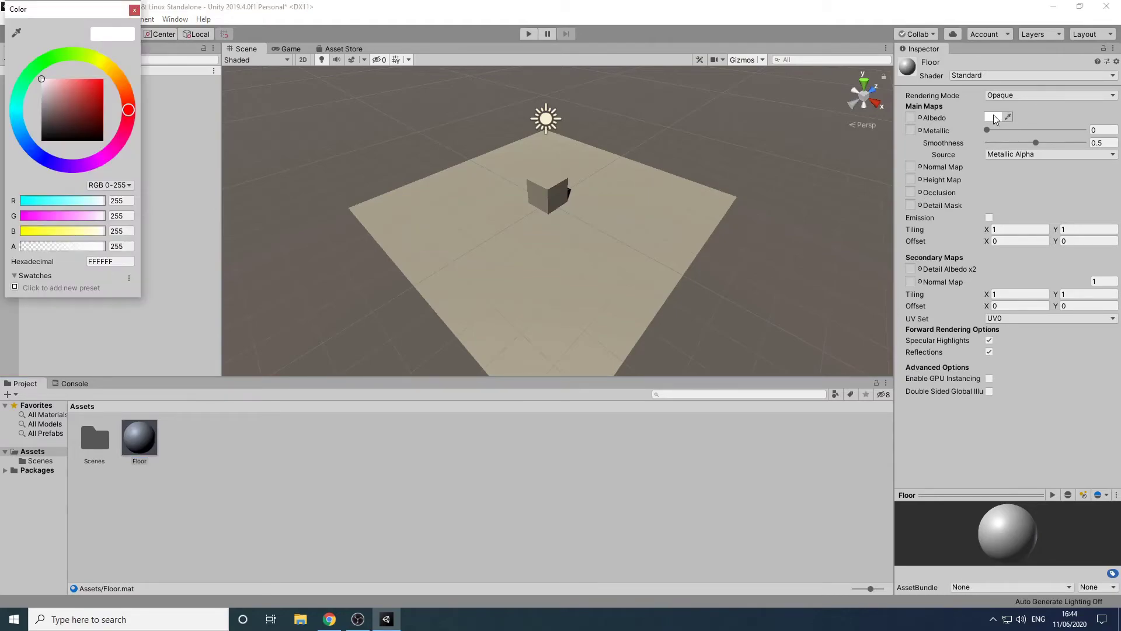
left_click(58, 55)
left_click_drag(101, 106, 95, 99)
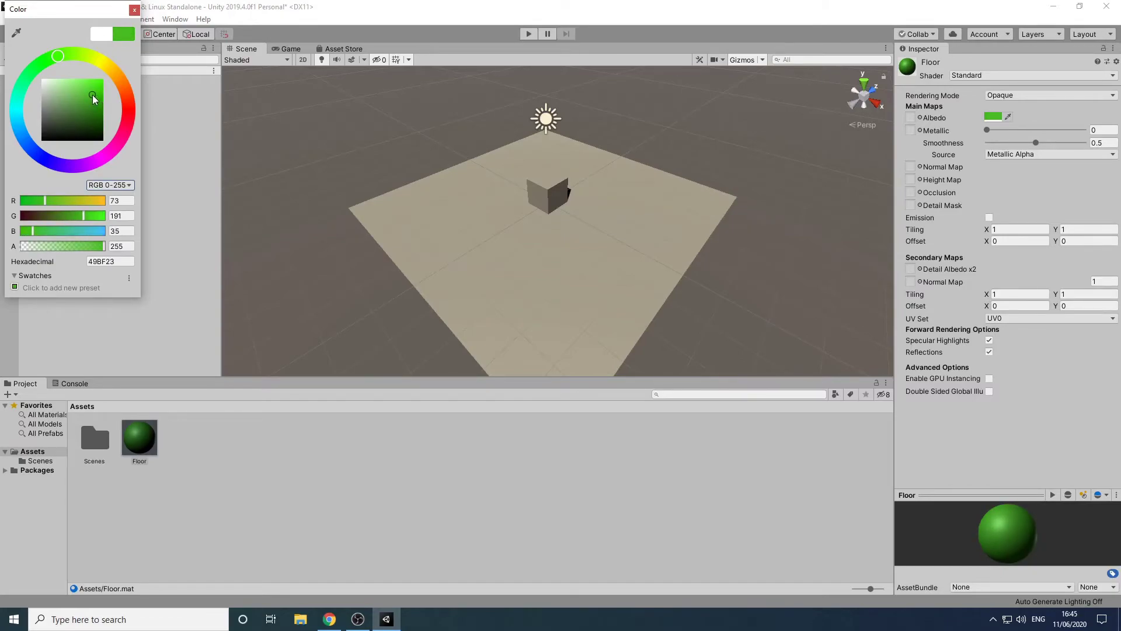
left_click(135, 10)
left_click_drag(140, 444, 462, 291)
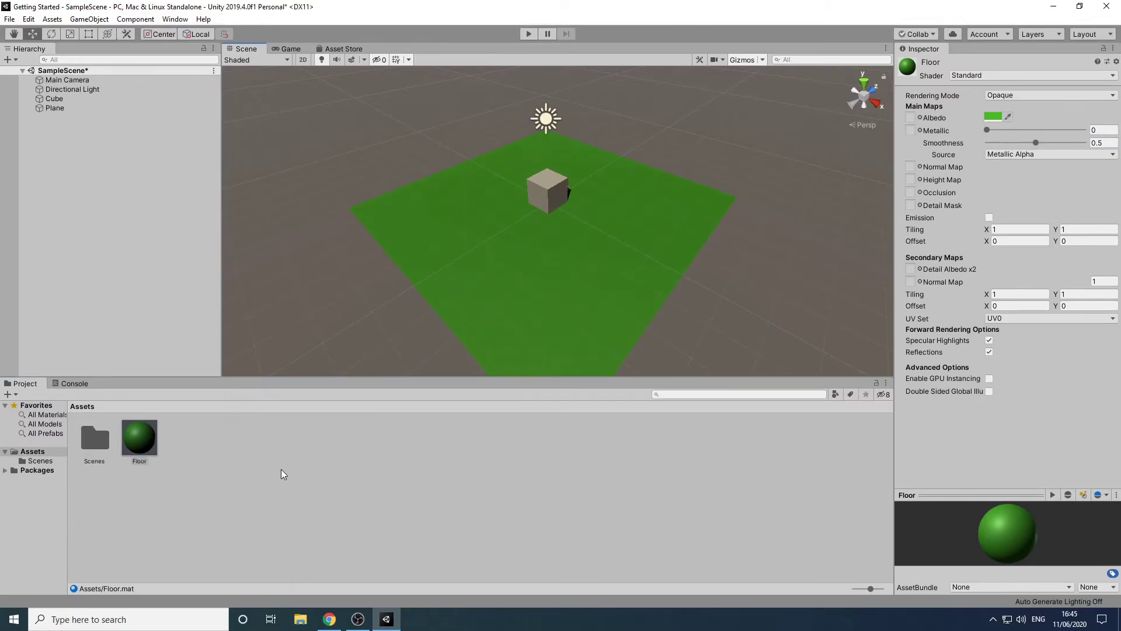
right_click(242, 458)
- Create another new material named Block
mouse_move(277, 171)
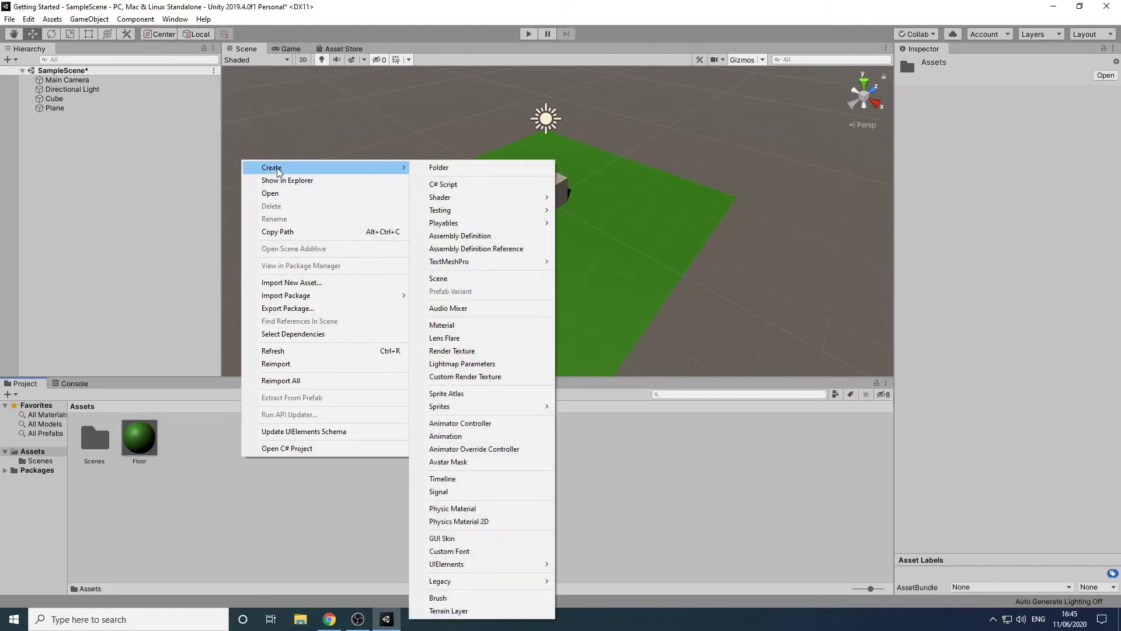
left_click(476, 325)
type("Blo")
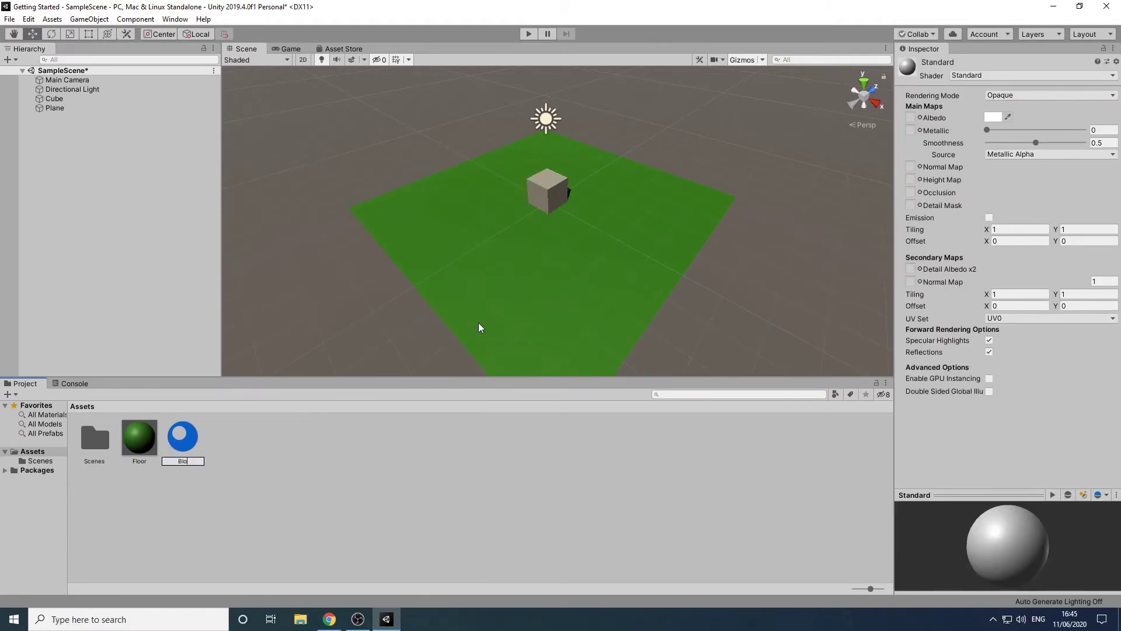
type("ck")
key("Return")
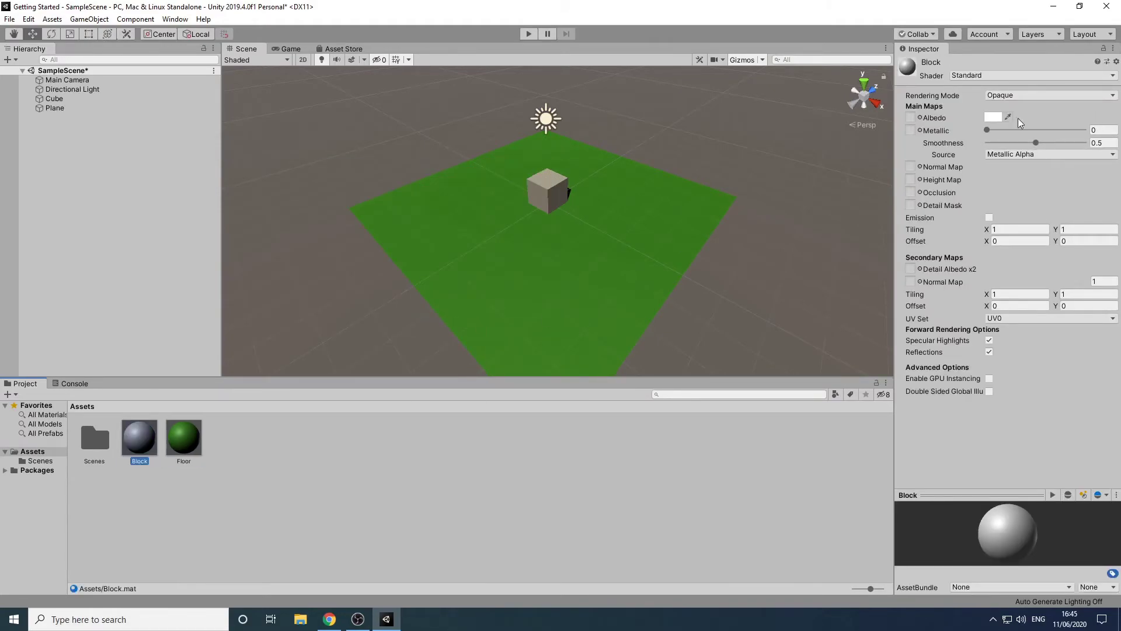
- Give Block a yellow albedo B9BA23 and drag it onto the cube
left_click(995, 118)
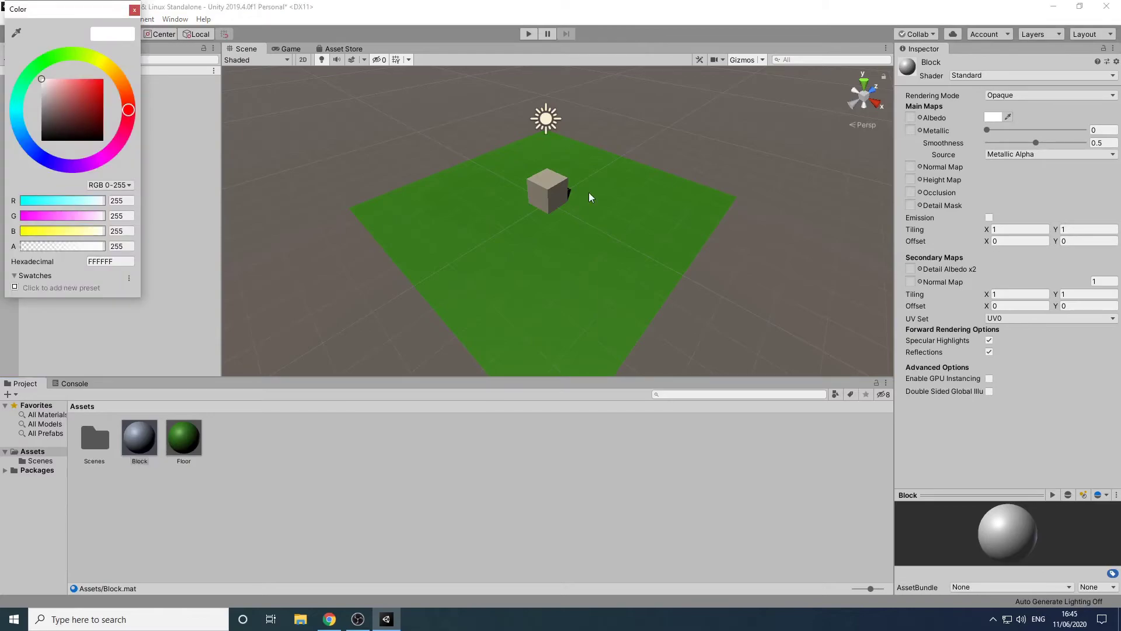
left_click(101, 61)
left_click_drag(89, 98, 92, 90)
left_click(135, 10)
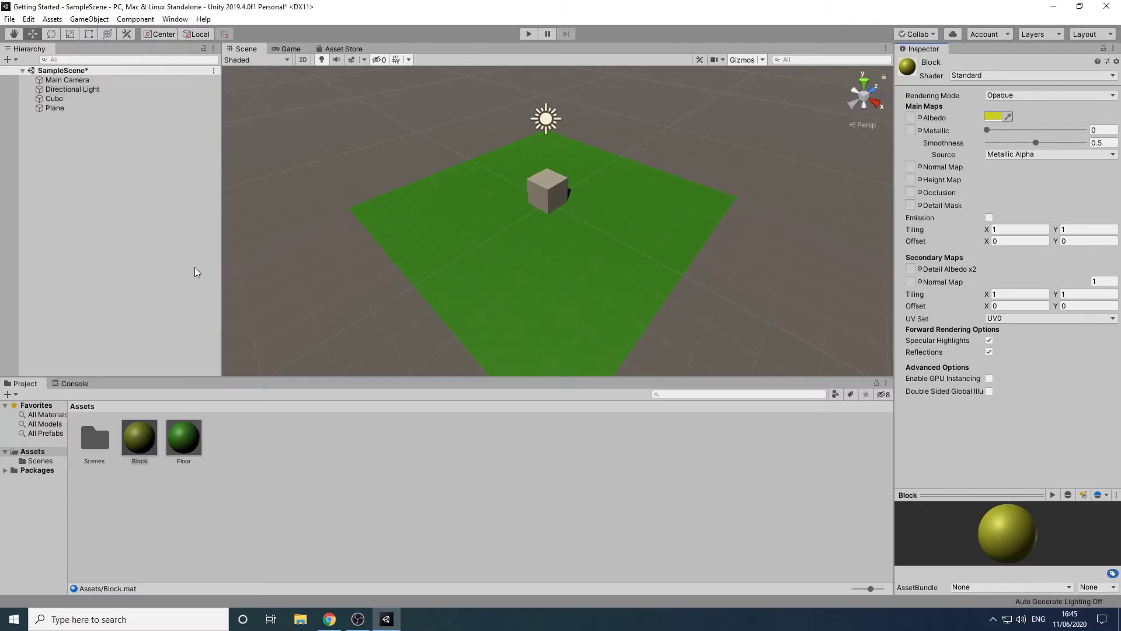
left_click_drag(136, 434, 561, 188)
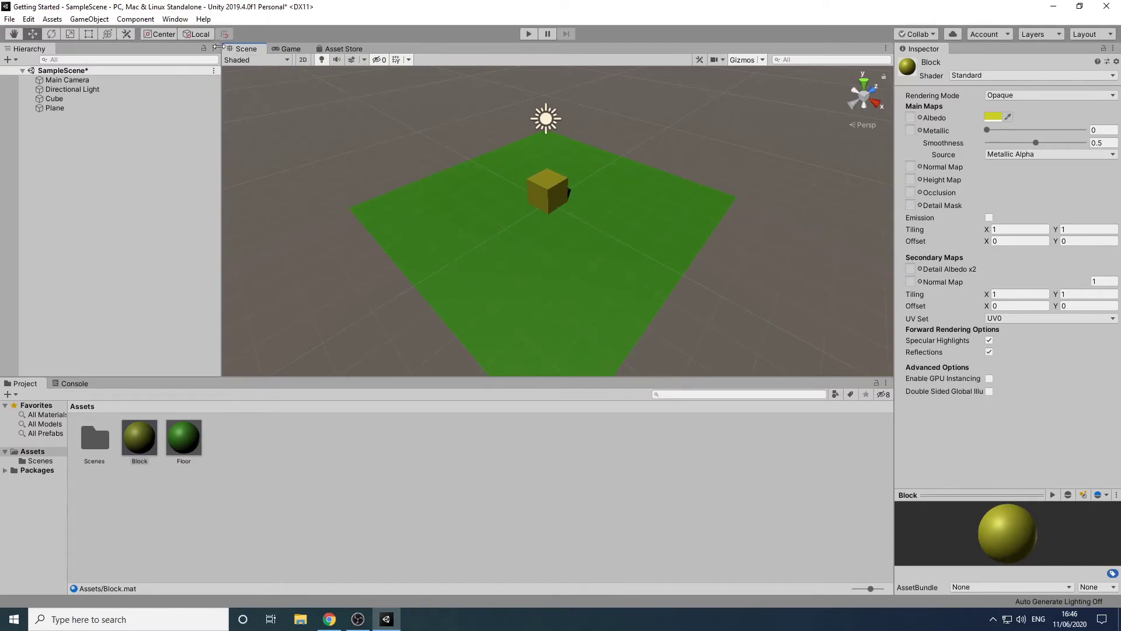
- Tick Auto Generate in the Lighting Settings window, then close the window
left_click(174, 19)
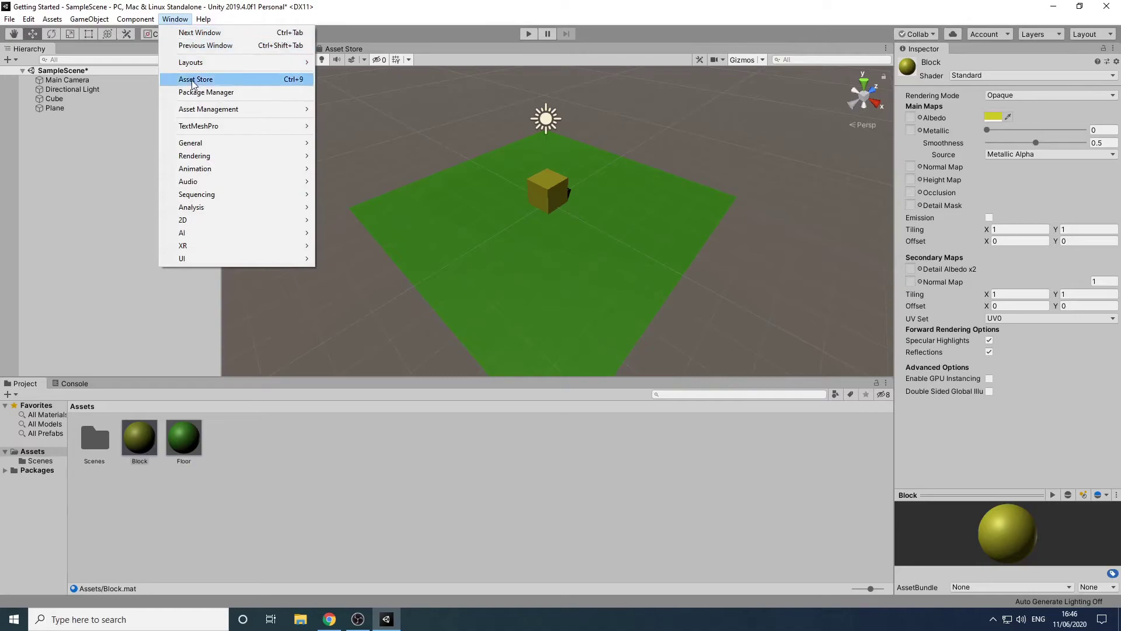
mouse_move(222, 156)
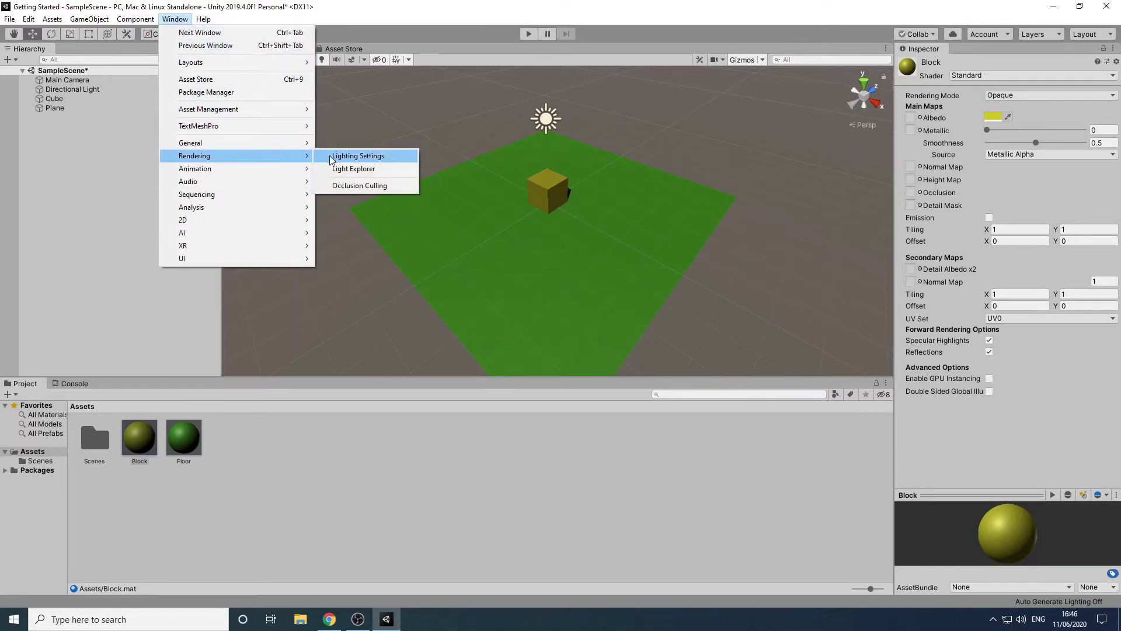
left_click(357, 156)
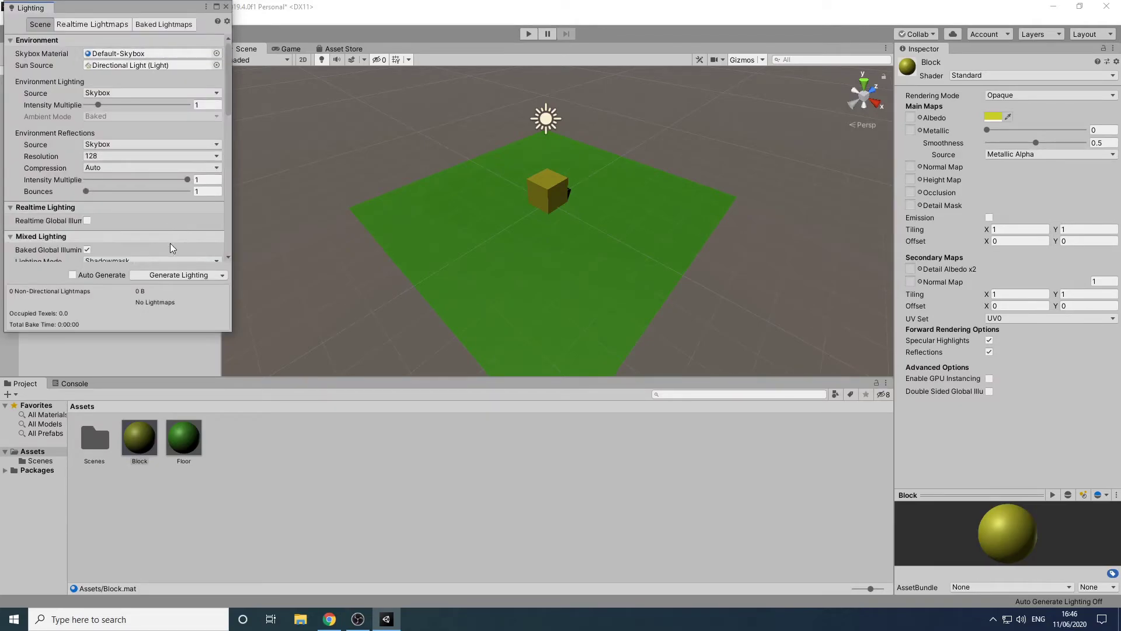
left_click(114, 274)
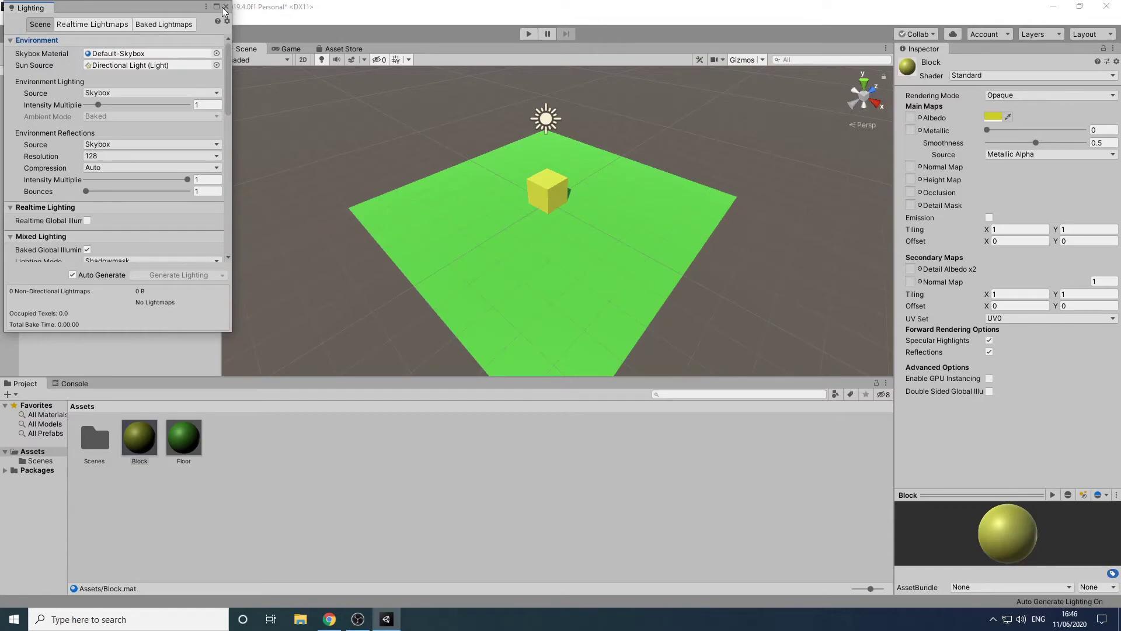
left_click(226, 7)
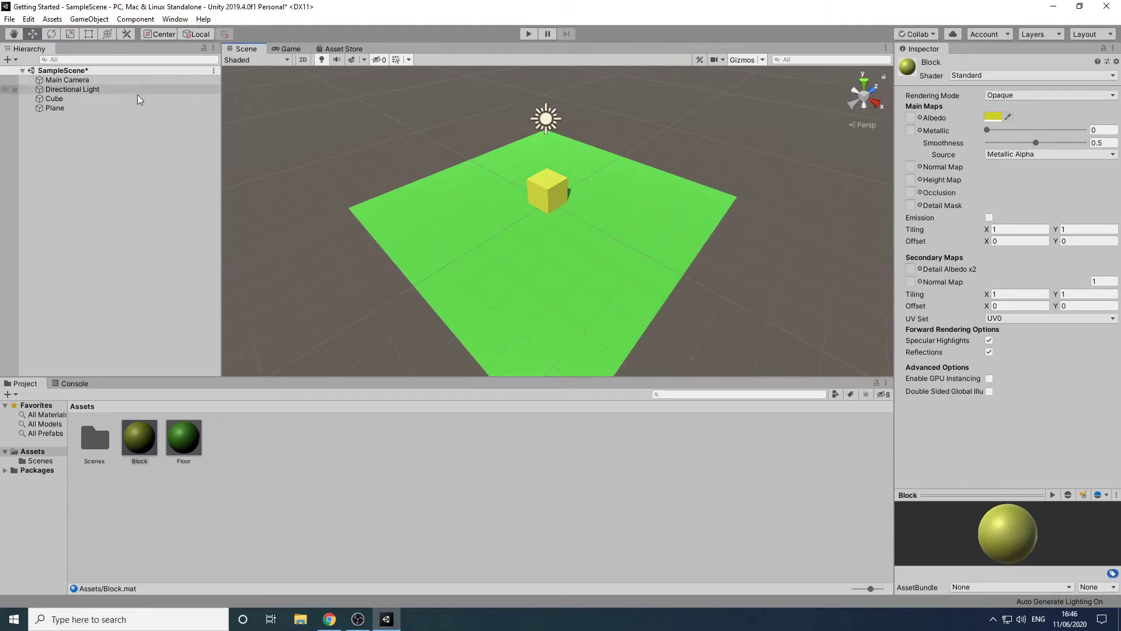
- Select the Directional Light, try intensities 0.5 and 2, then settle on 1
left_click(123, 91)
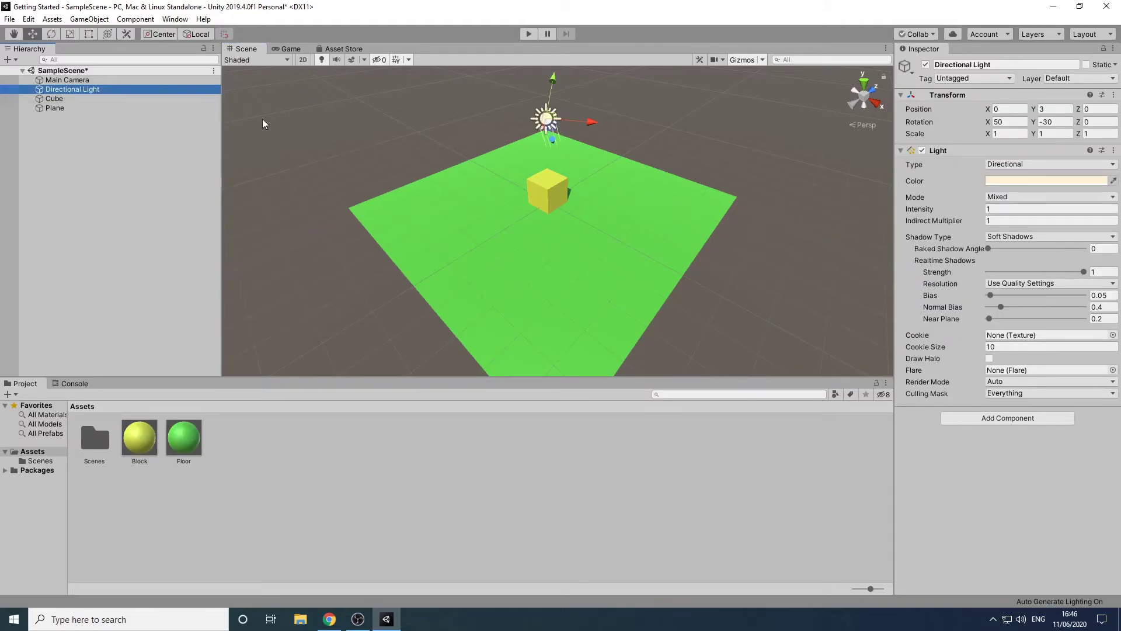
left_click(951, 213)
type("0.5")
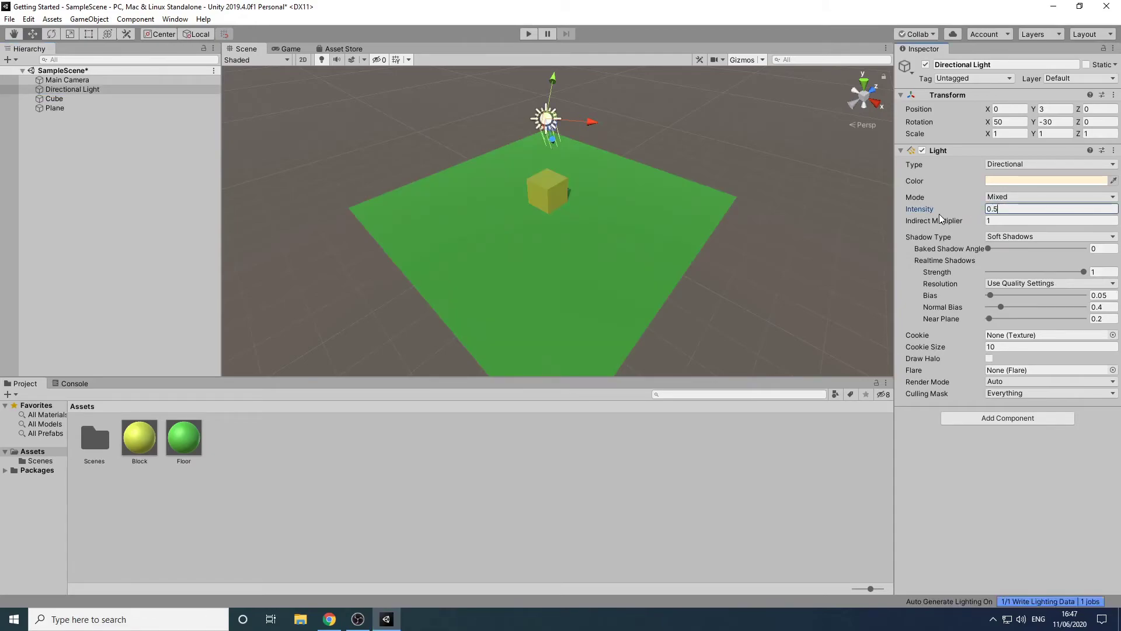
key("BackSpace")
key("BackSpace")
key("BackSpace")
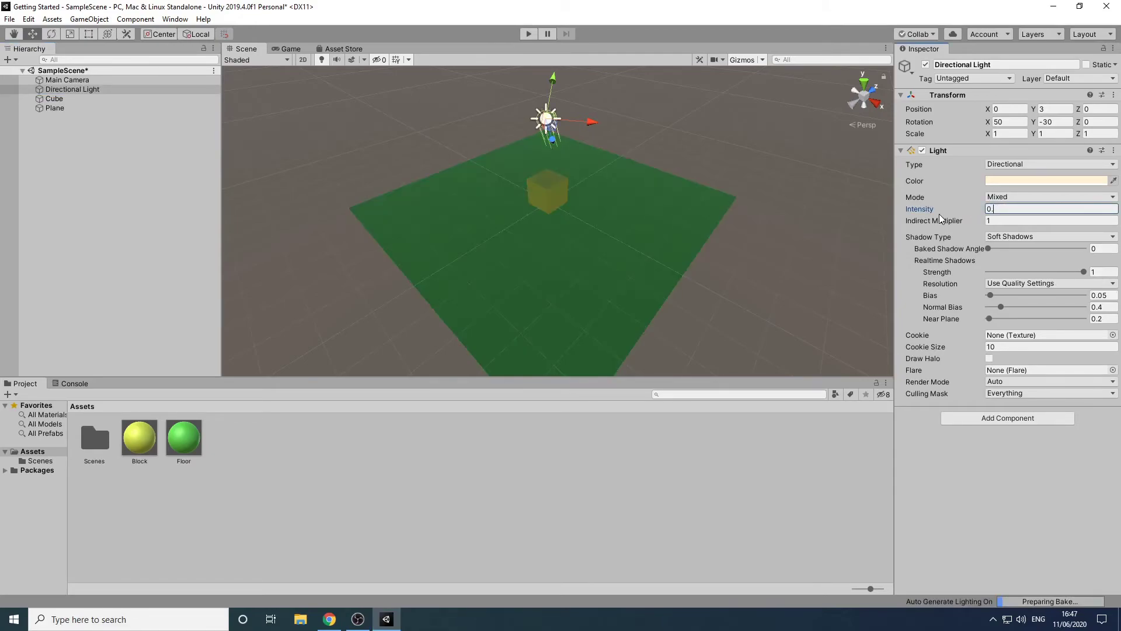
type("2")
key("BackSpace")
type("1")
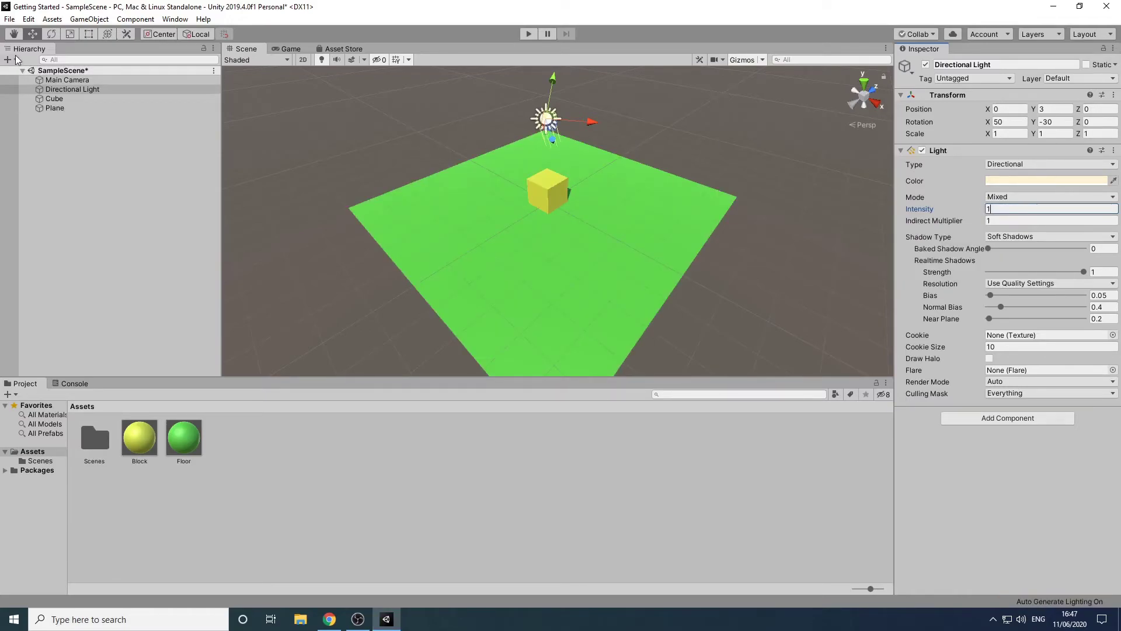
- Rotate the light to about 25.6, 36.5, 44.6 so the cube shadows the plane
left_click(56, 36)
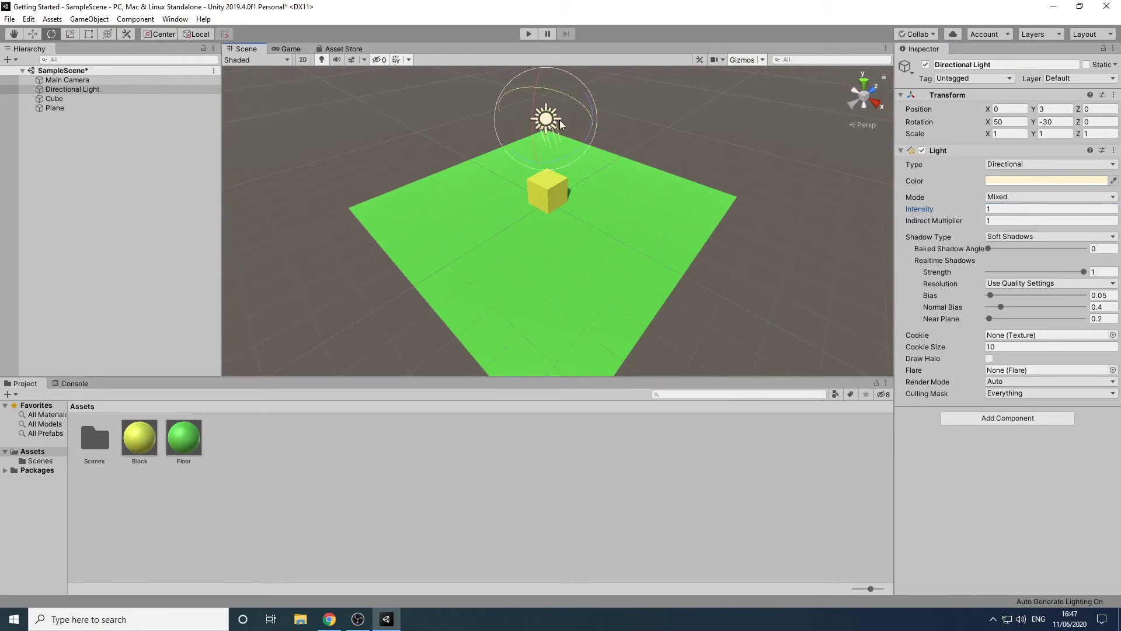
left_click_drag(561, 103, 451, 111)
left_click(451, 115)
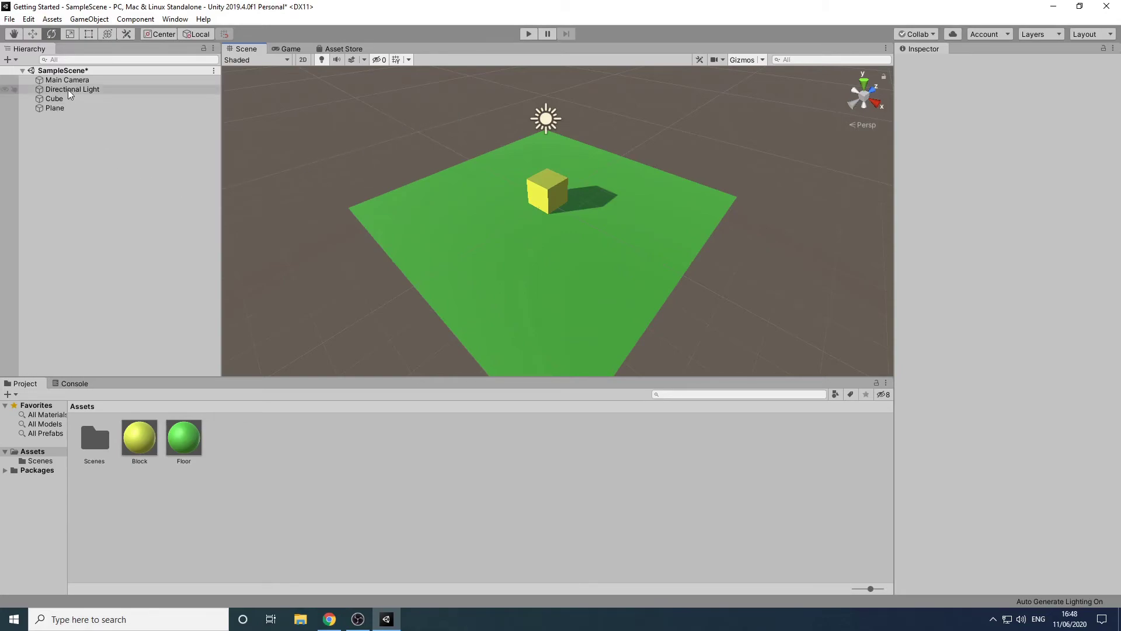
left_click(54, 100)
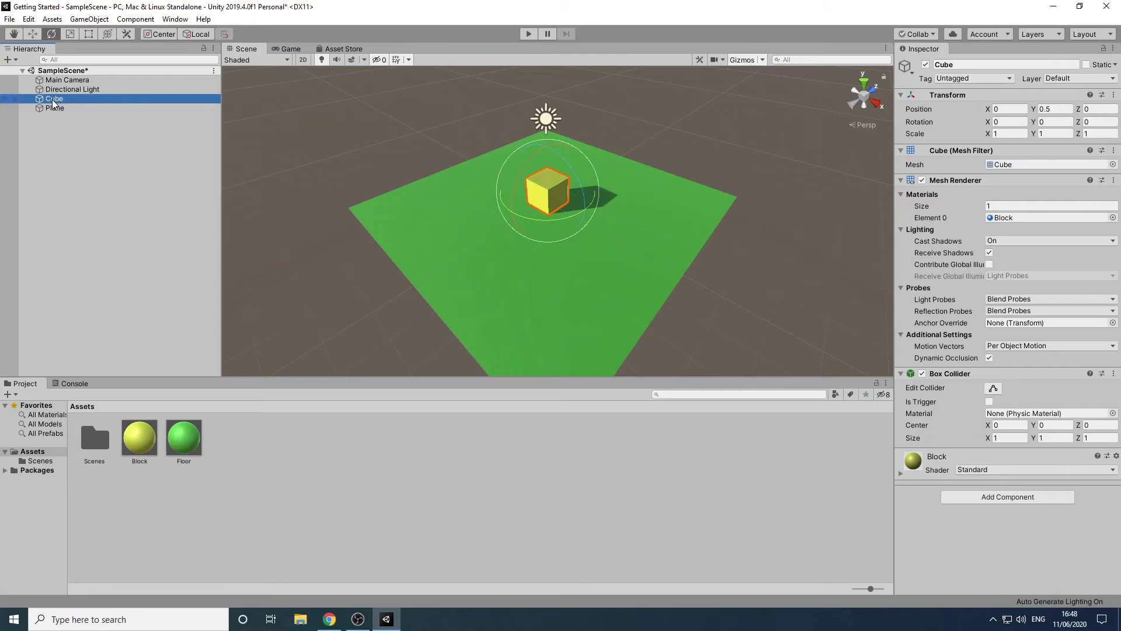
- Duplicate the Cube, then duplicate Cube (1), giving Cube (1) and Cube (2)
right_click(52, 99)
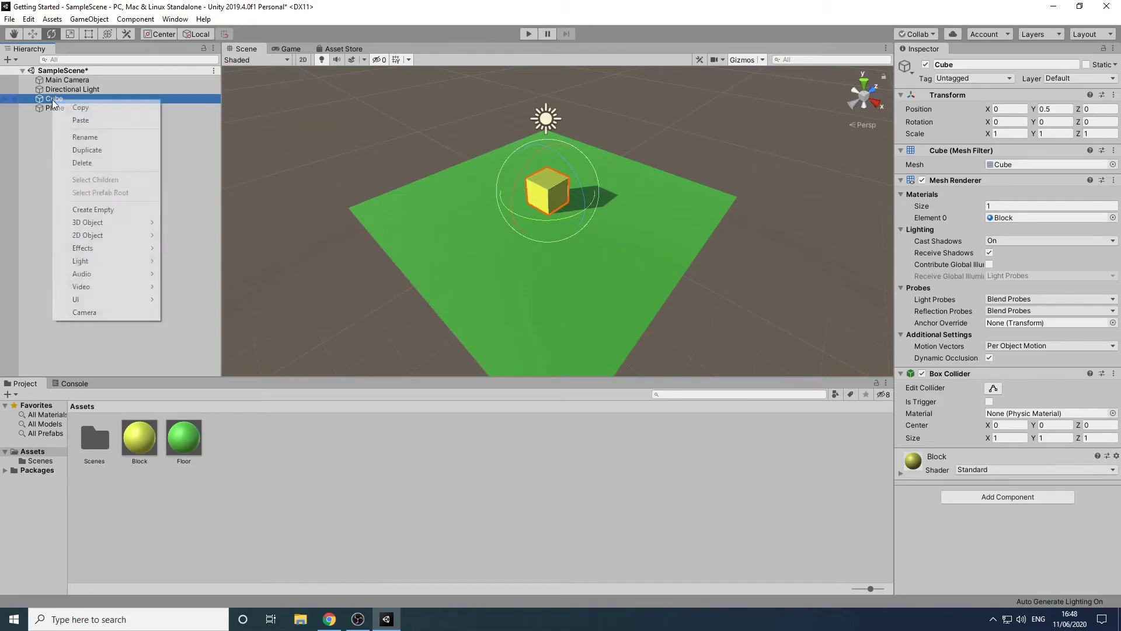
left_click(83, 150)
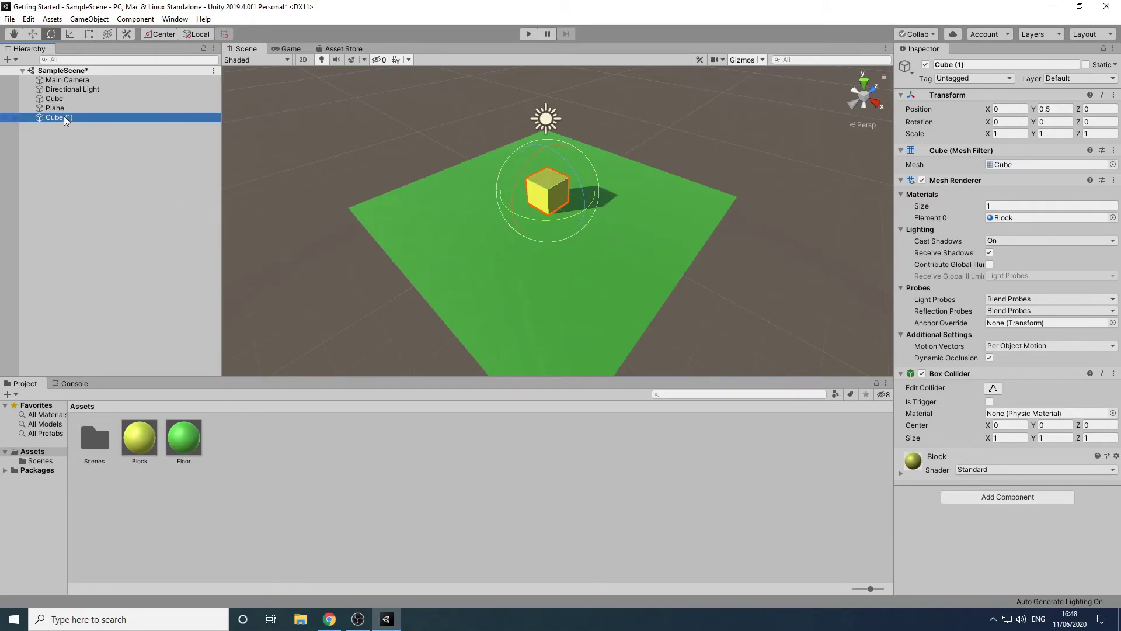
right_click(64, 116)
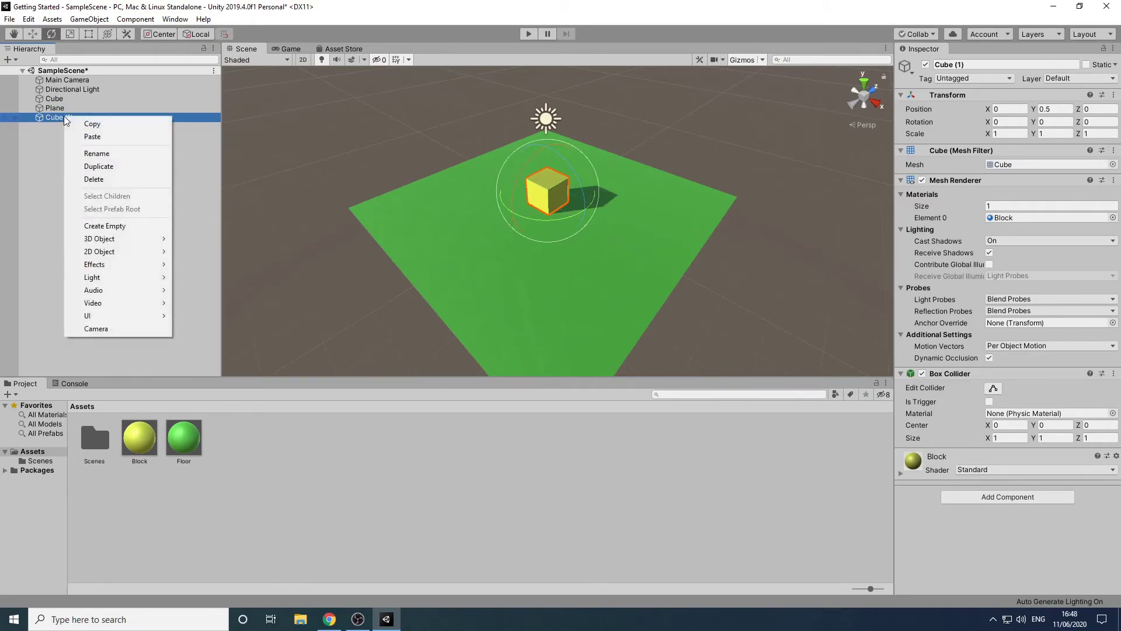
left_click(102, 168)
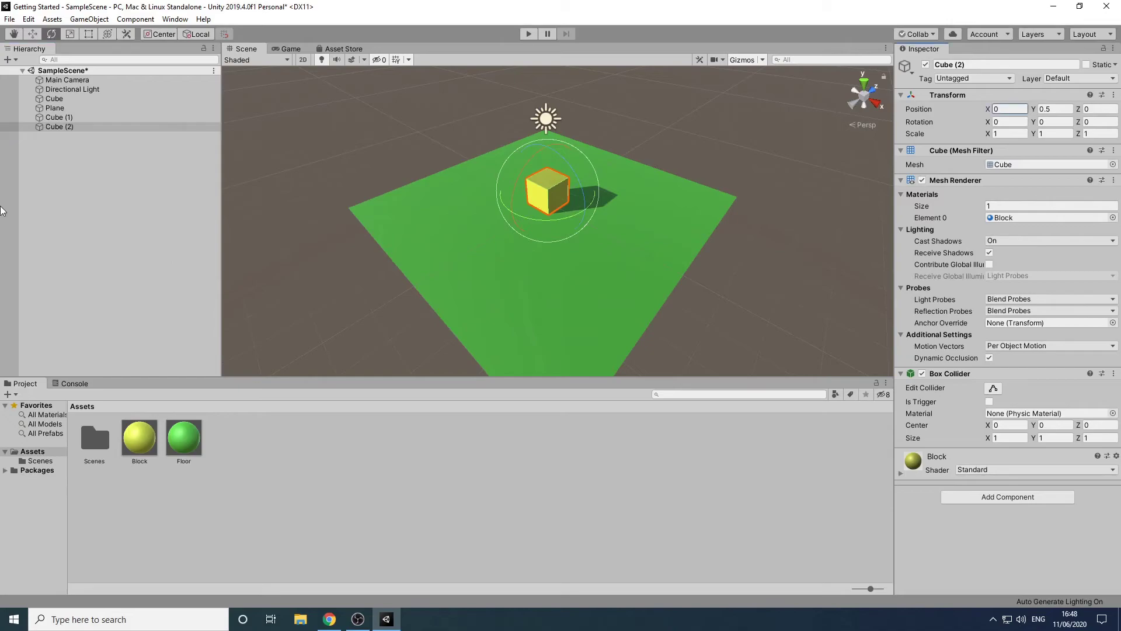
- Move Cube (1) to X -0.5, Y 2 and rotate it 70 on Z
left_click(48, 116)
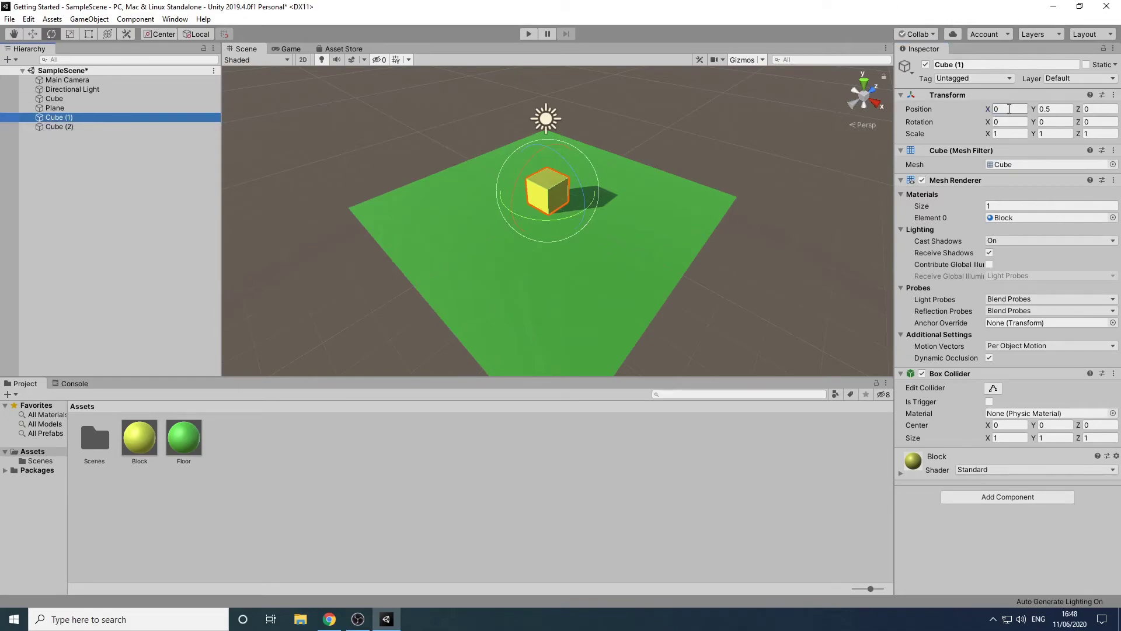
left_click(1046, 109)
type("2")
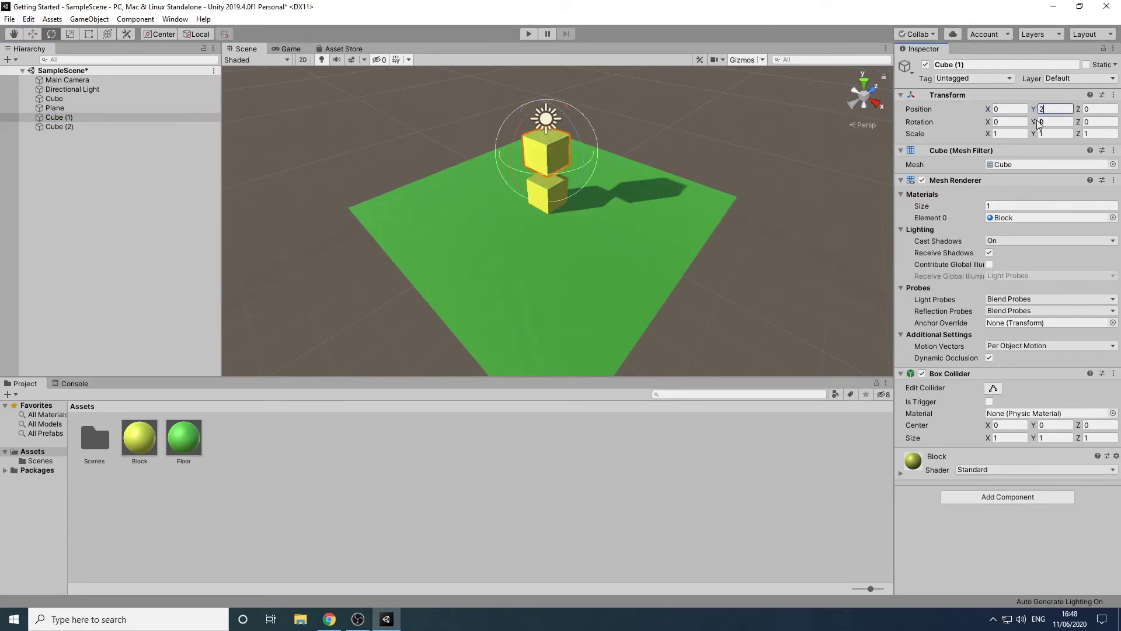
left_click(1025, 111)
type("-0.5")
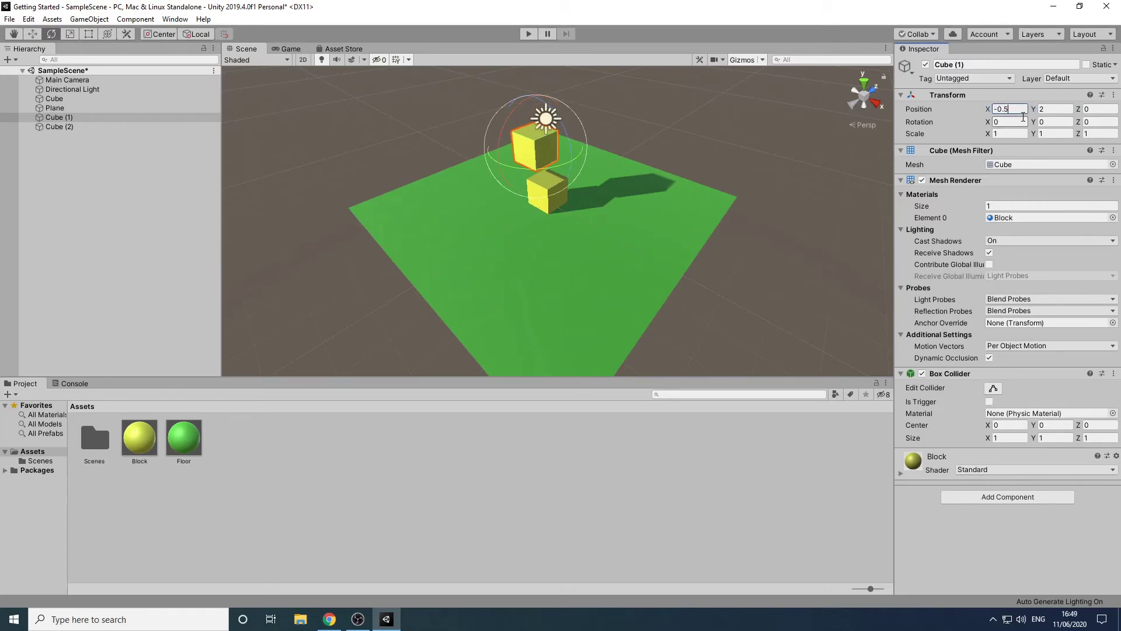
left_click(1087, 122)
type("70")
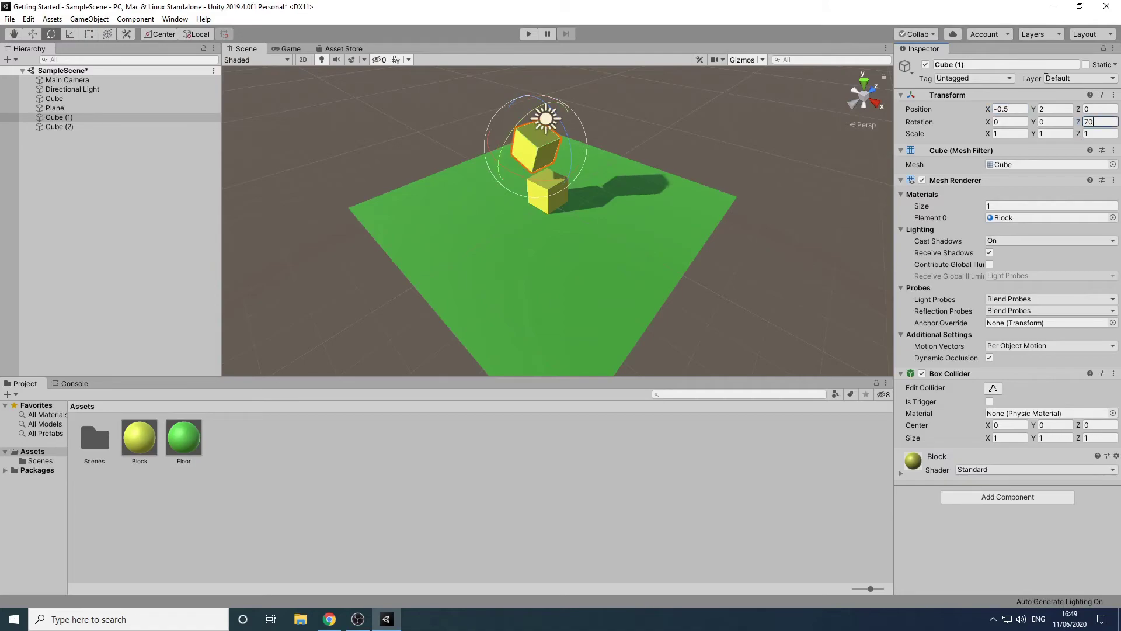
- Raise Cube (2) to Y 3.5 and rotate it -3 on X and 21 on Z
left_click(65, 128)
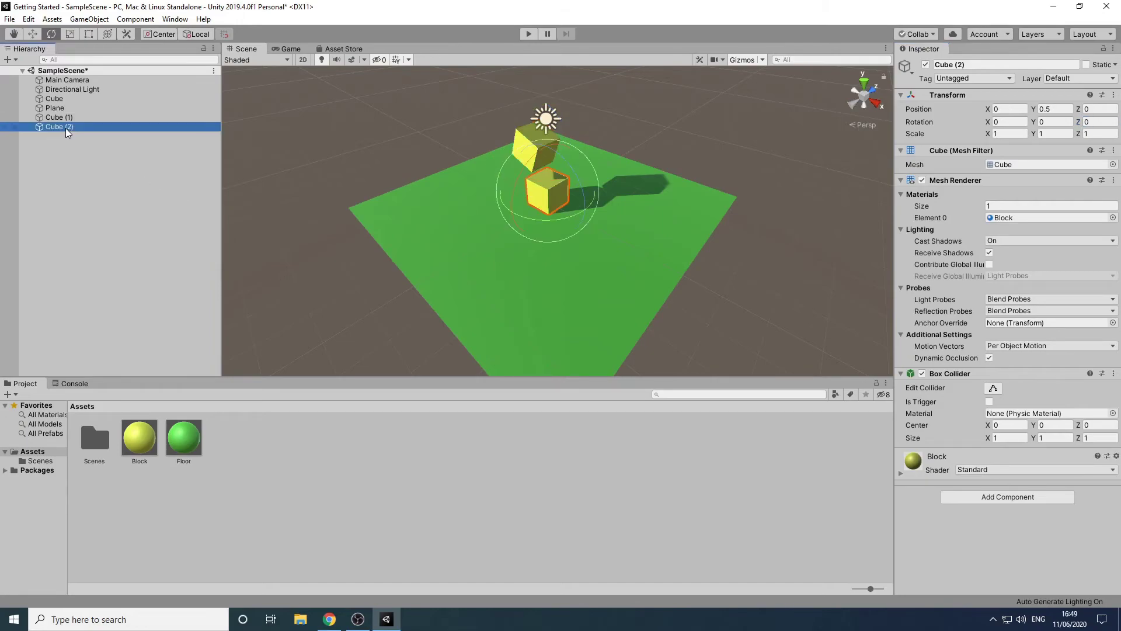
left_click(1051, 109)
type("3.")
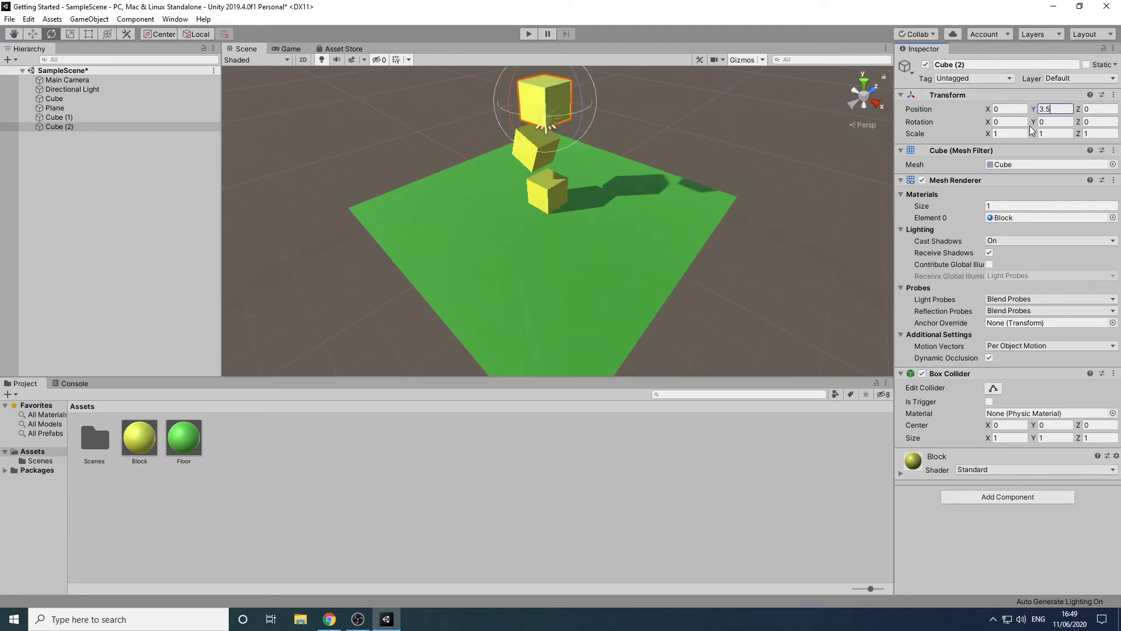
key("Tab")
key("Tab")
type("-")
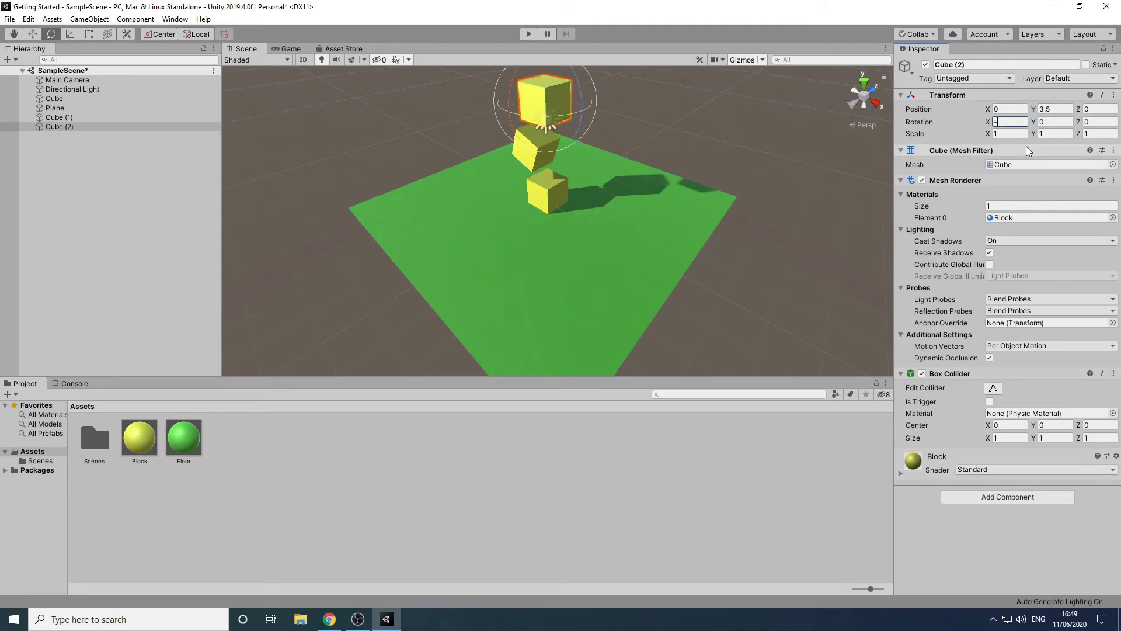
type("3")
key("Tab")
key("Tab")
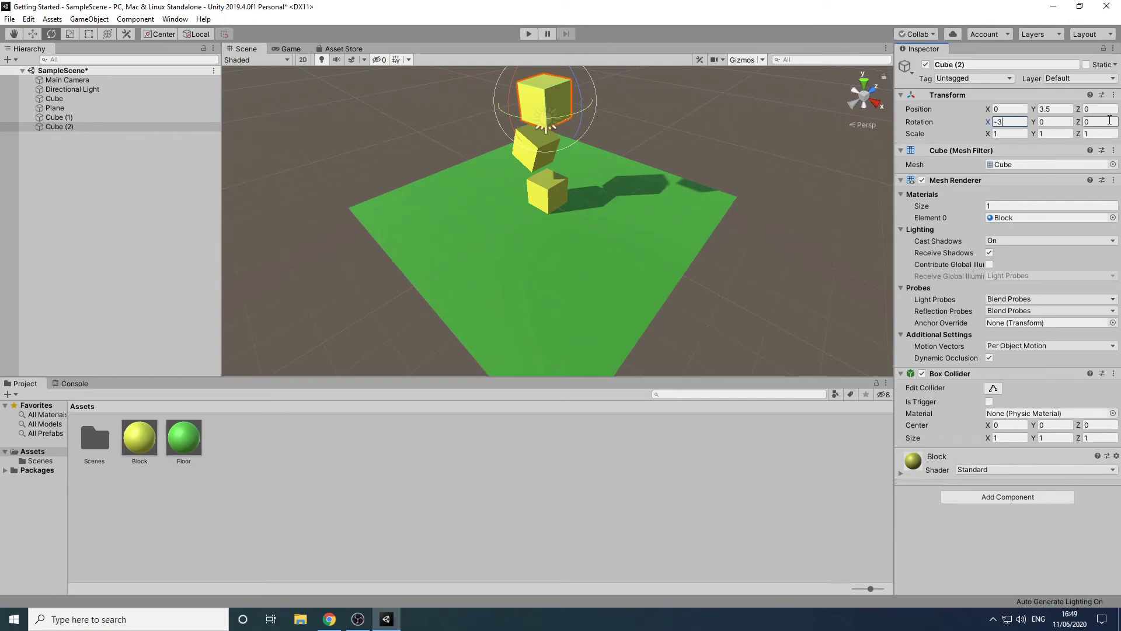
type("21")
left_click(8, 59)
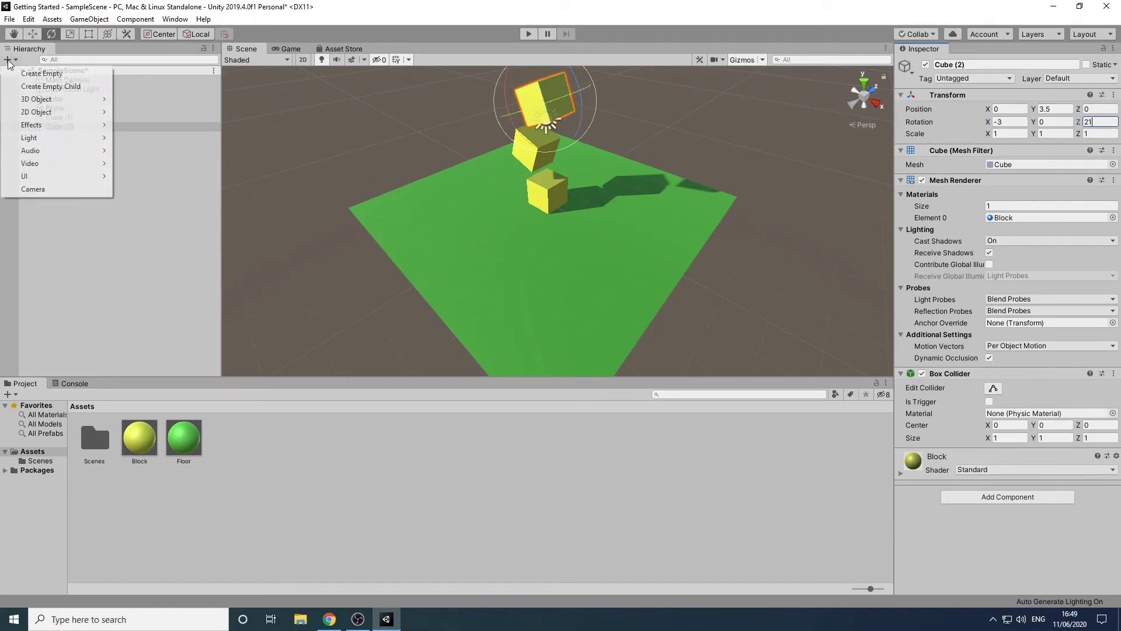
- Create a Sphere, reset its transform, place it at Y 5 and apply the Block material
mouse_move(101, 99)
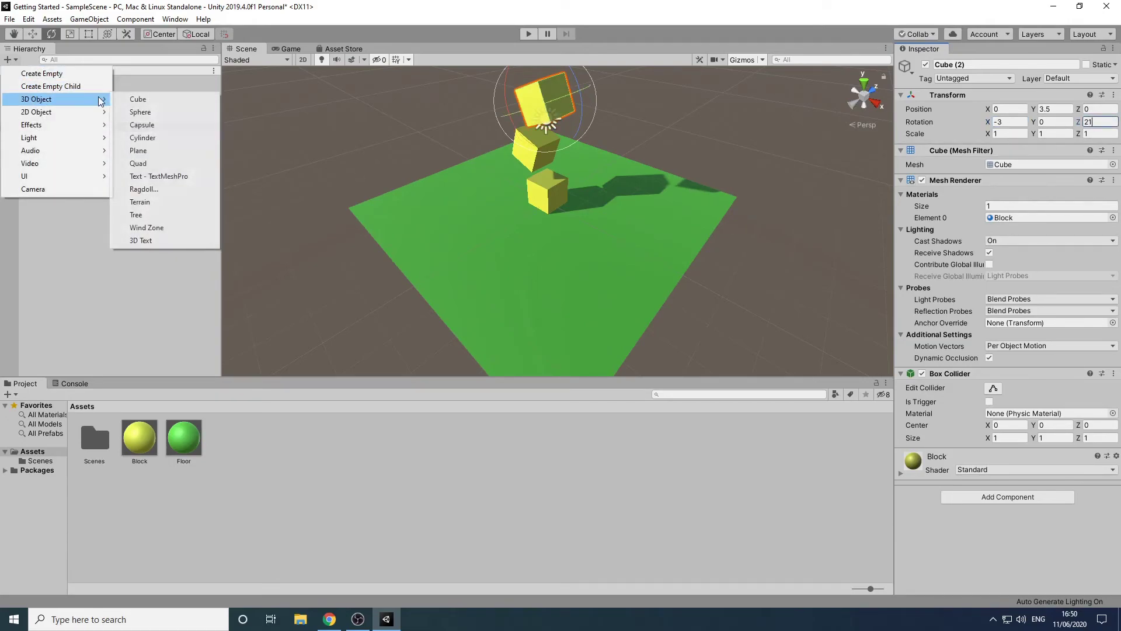
left_click(138, 111)
scroll(391, 153, "down", 3)
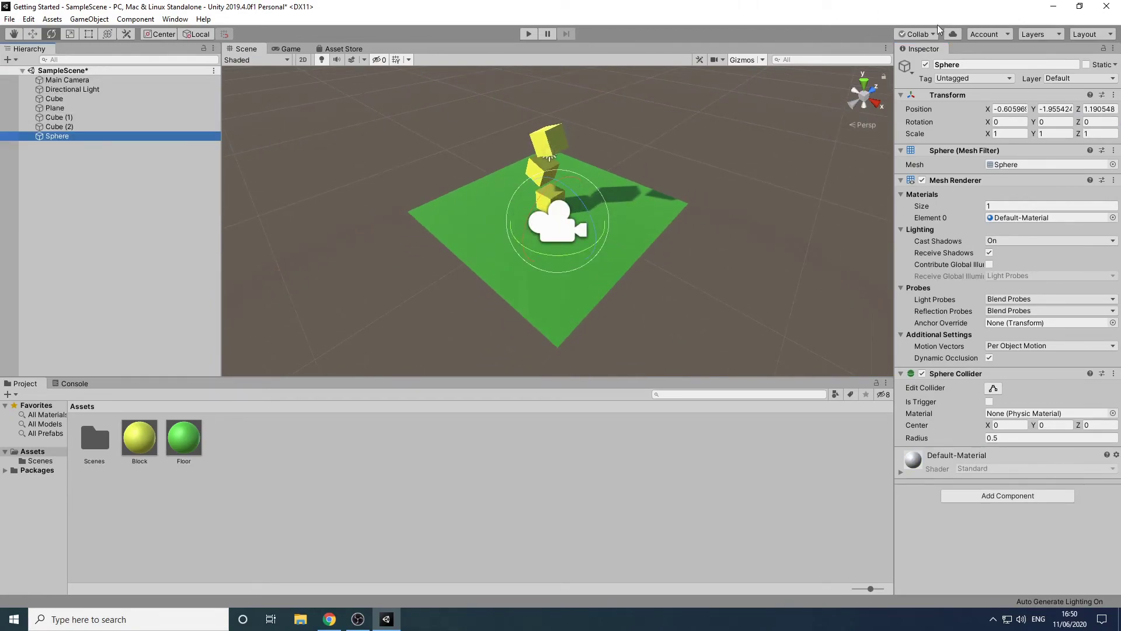
left_click(1113, 95)
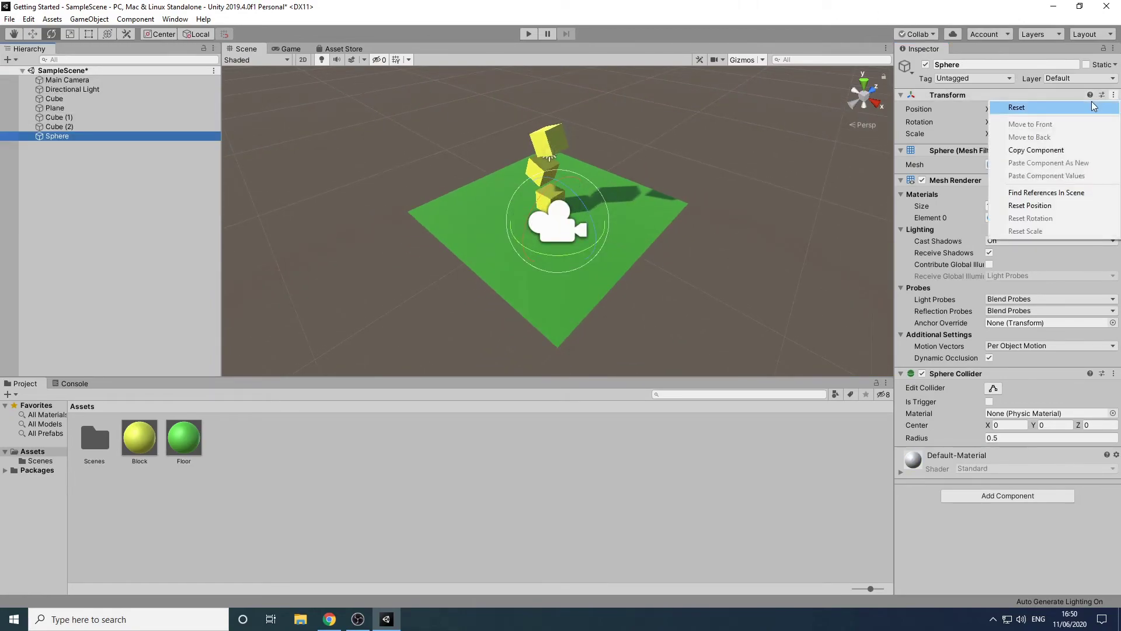
left_click(1017, 105)
left_click(1067, 109)
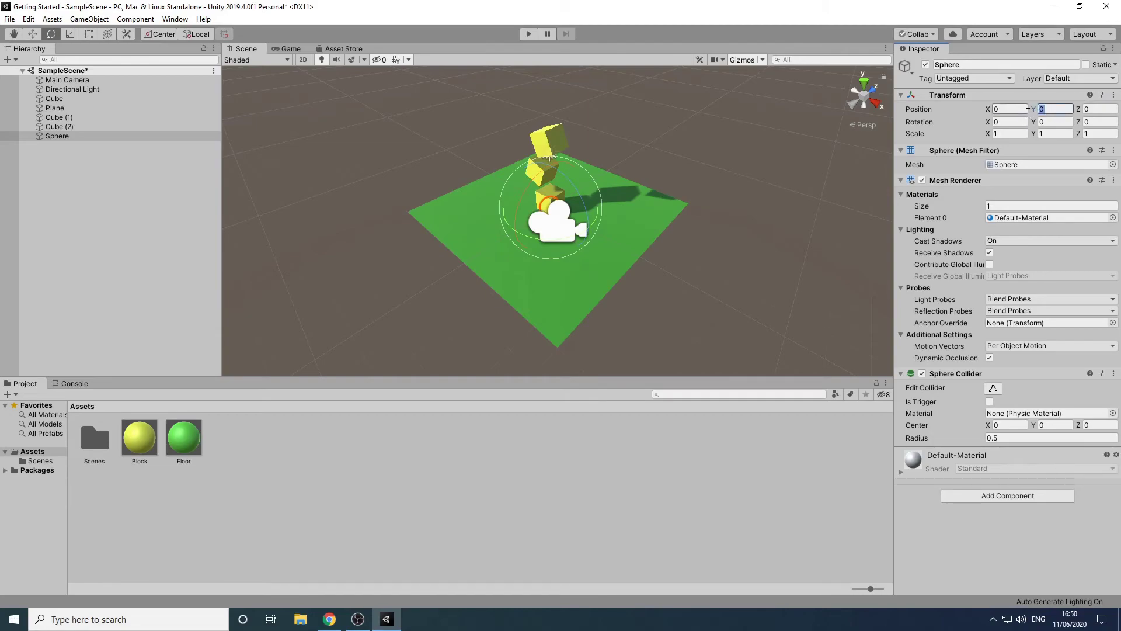
type("5")
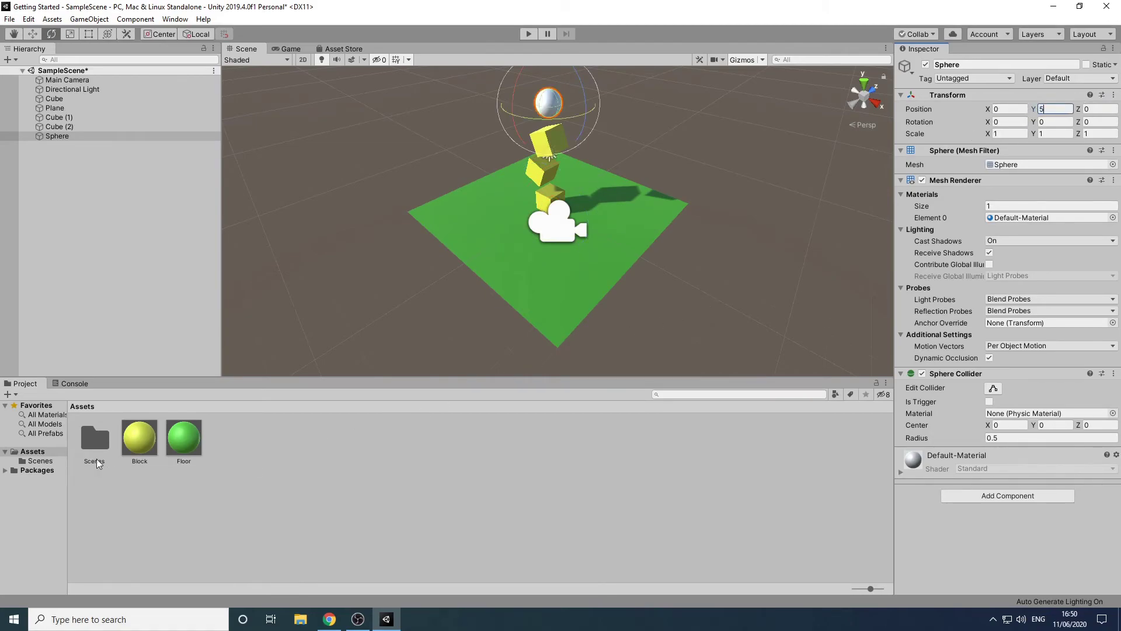
left_click(139, 445)
left_click_drag(139, 445, 540, 104)
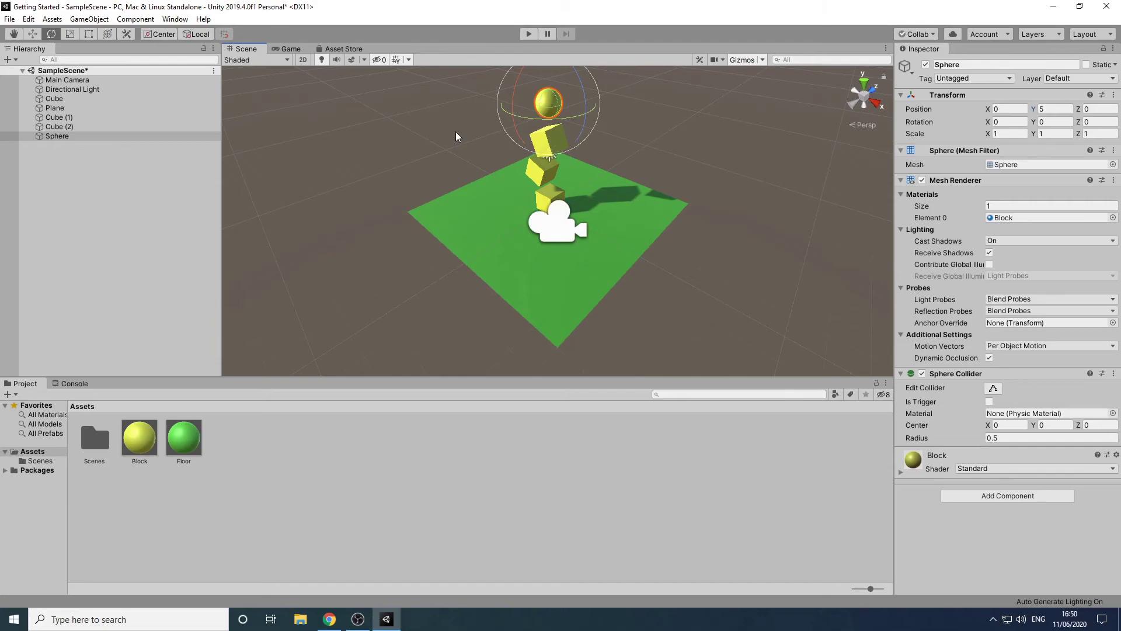
- Align the Main Camera with the scene view, then play the scene in the Game view
left_click(90, 80)
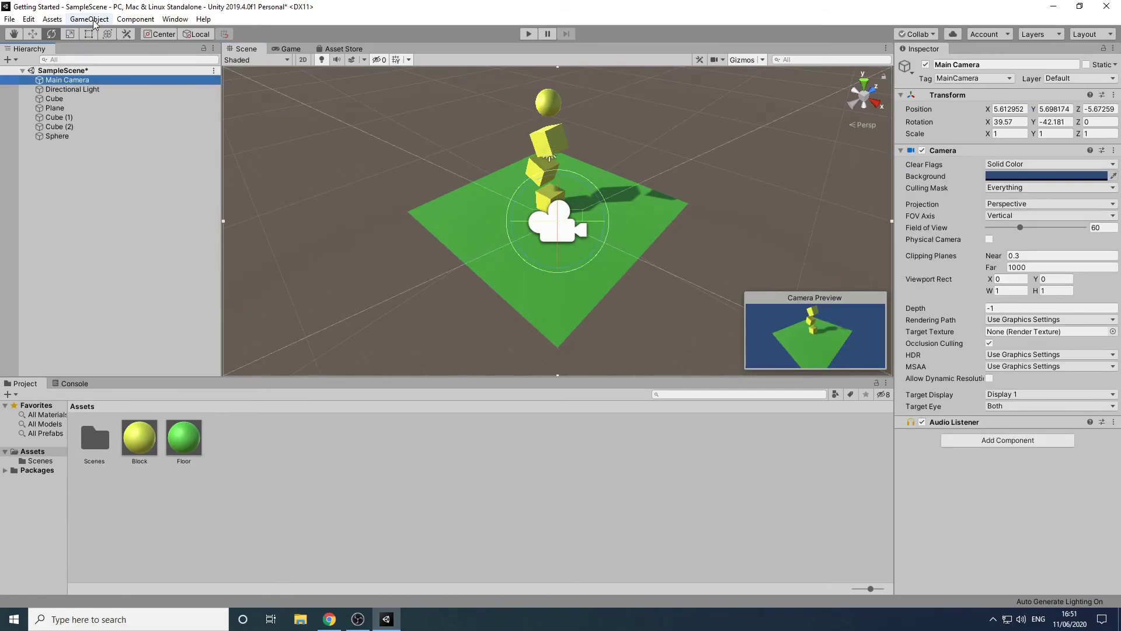
left_click(93, 19)
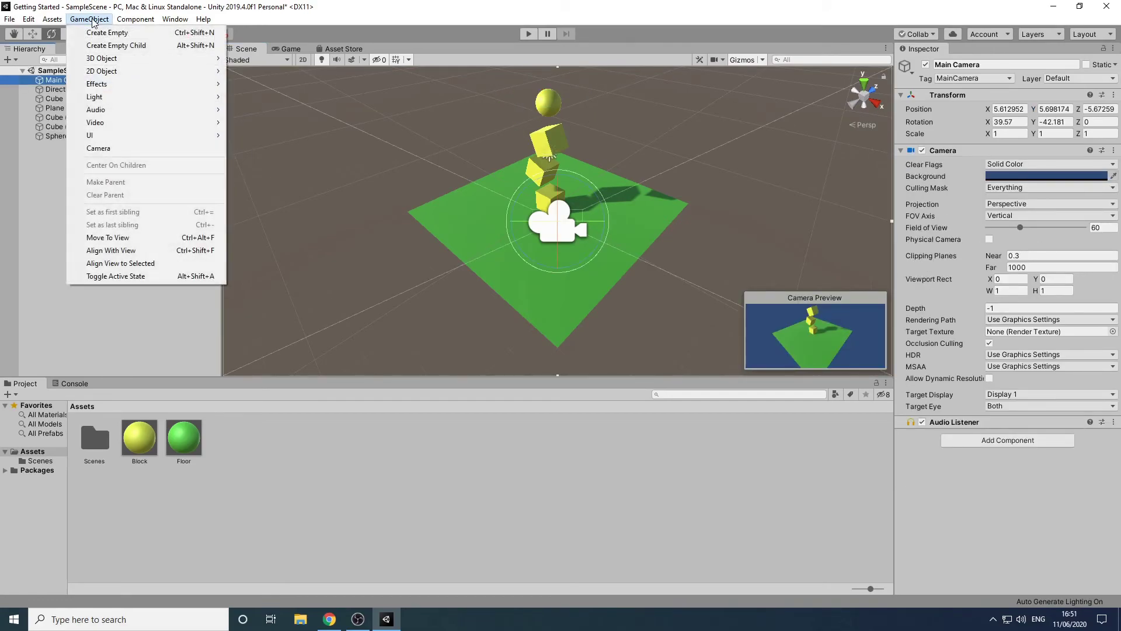
left_click(156, 251)
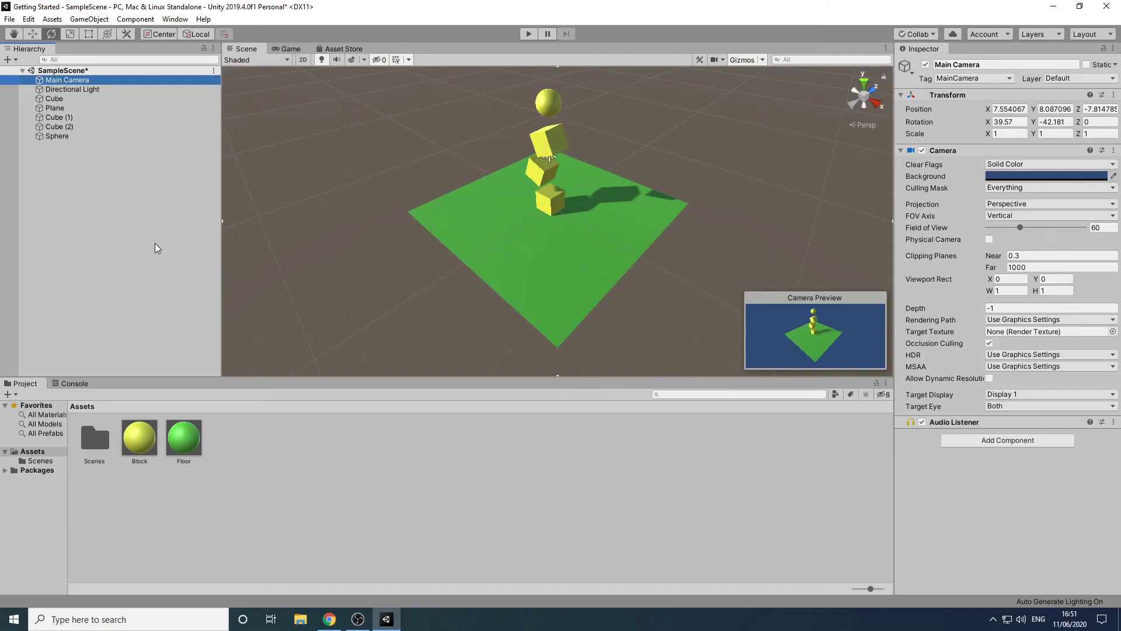
left_click(287, 49)
left_click(525, 35)
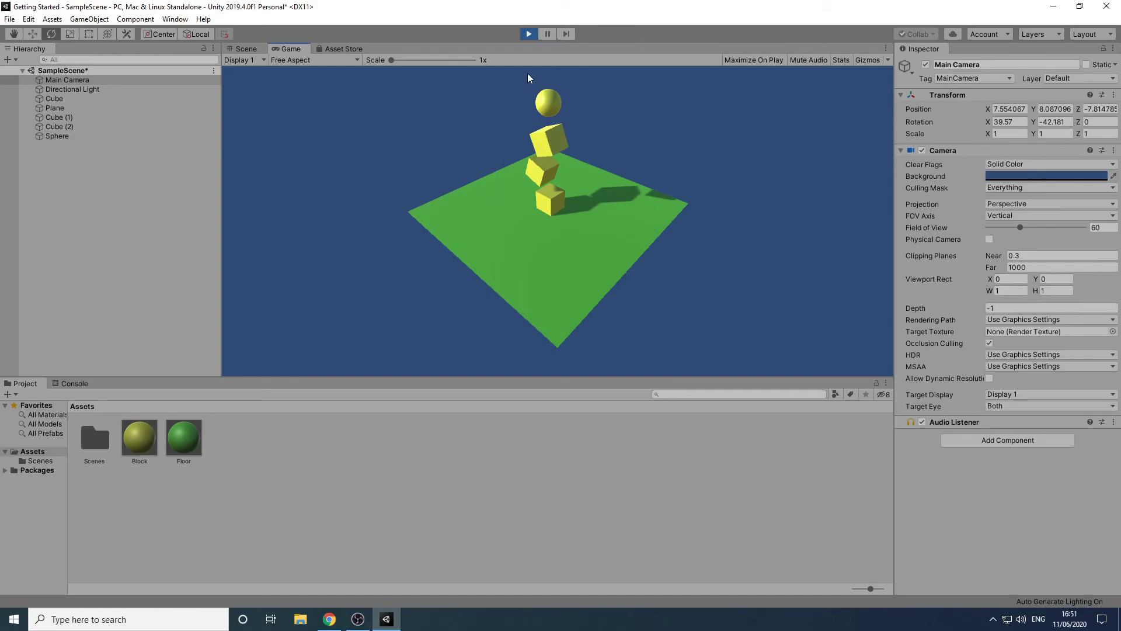
- Stop play, add a Rigidbody to the Sphere, and test-run it falling
left_click(524, 34)
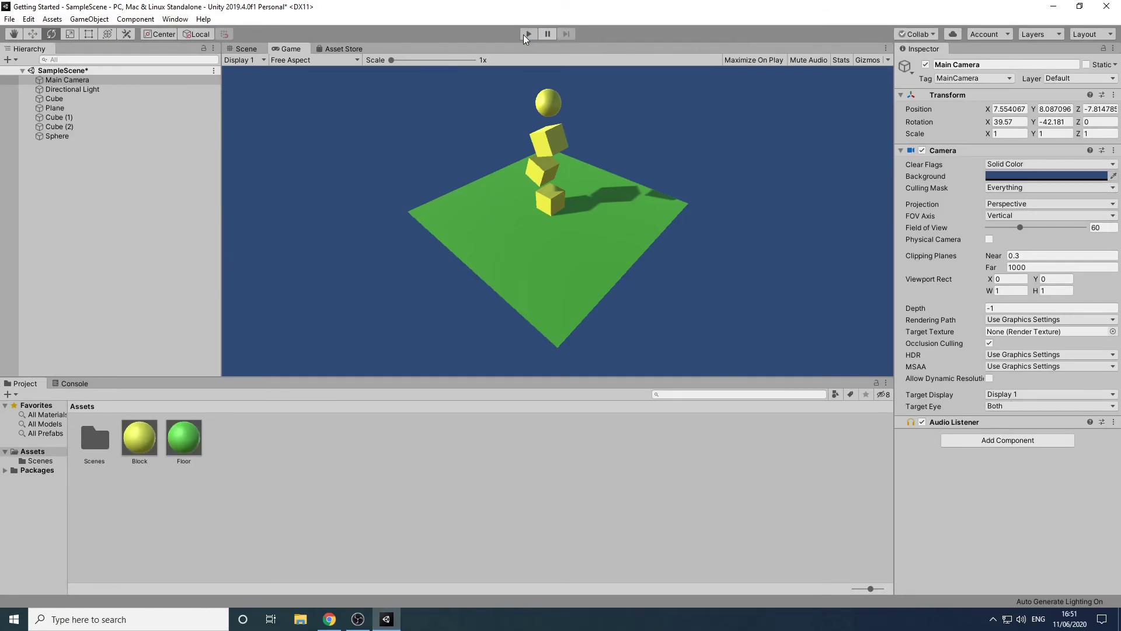
left_click(42, 135)
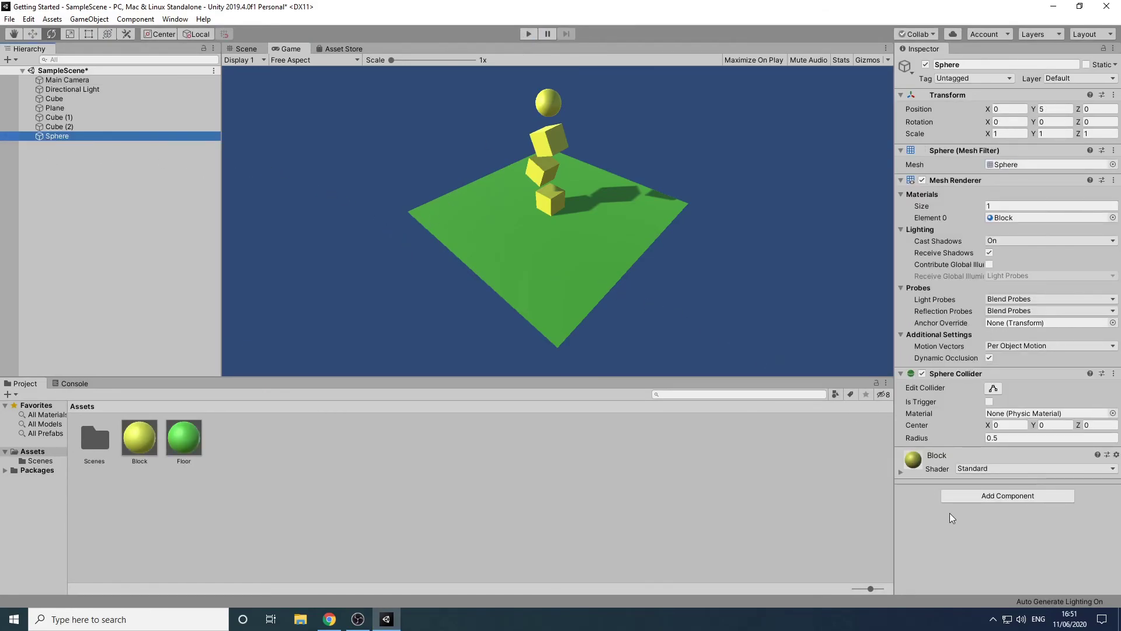
left_click(1035, 496)
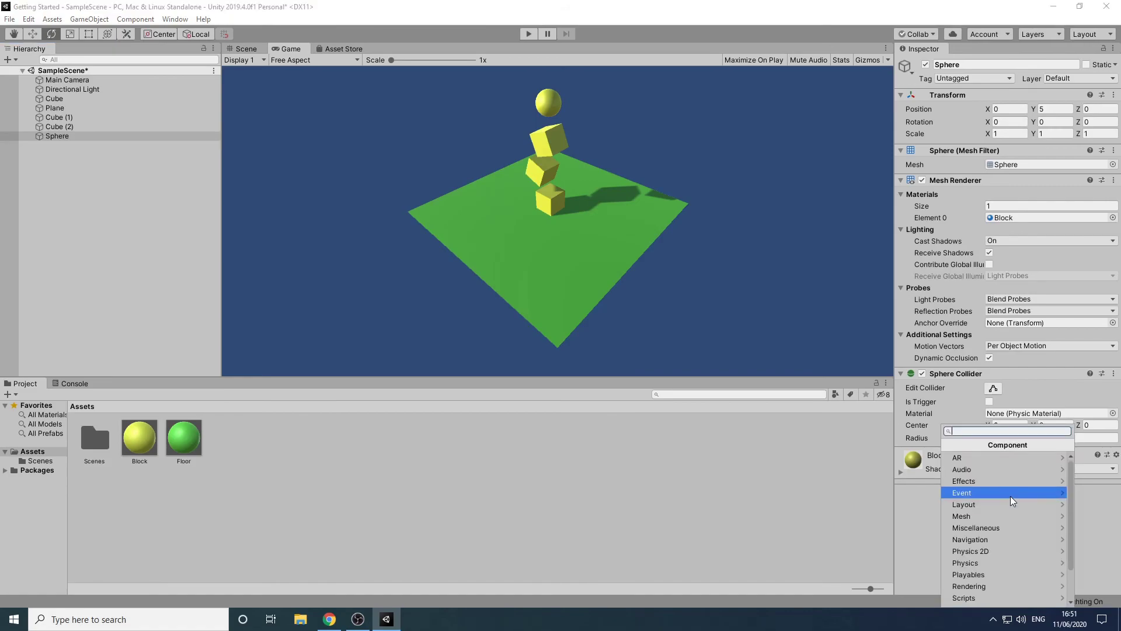
type("rigid")
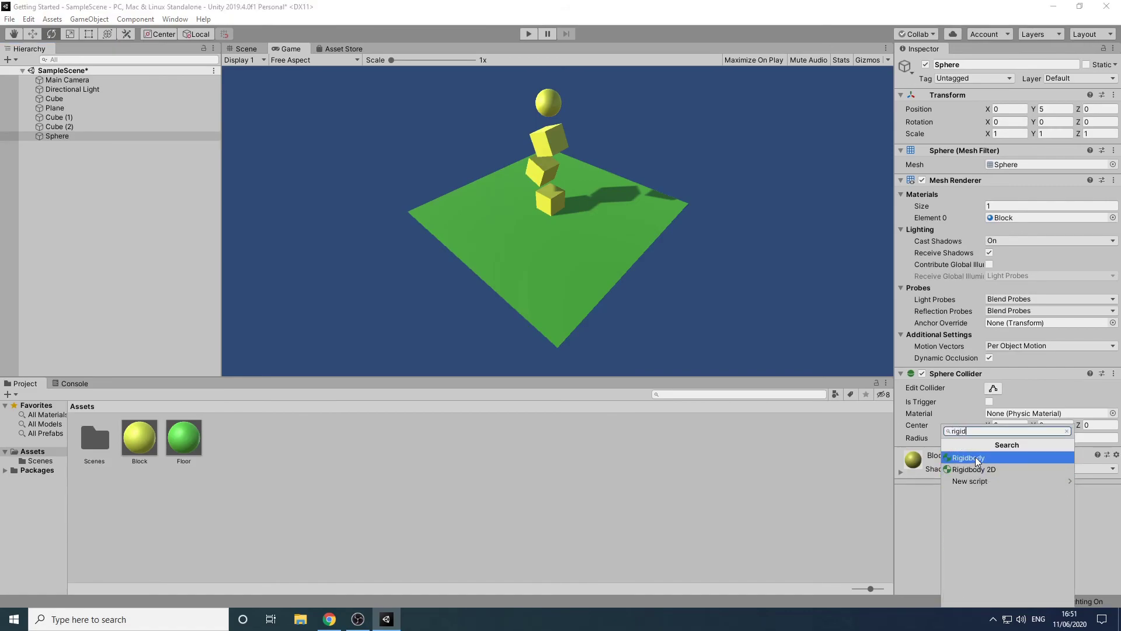
left_click(975, 457)
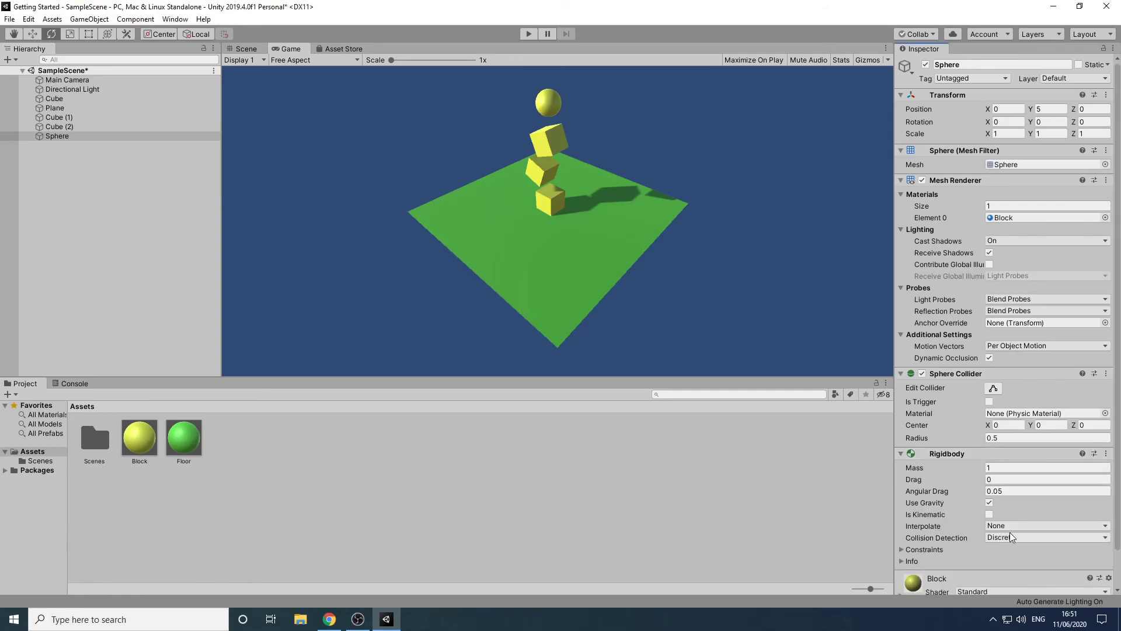
left_click(526, 35)
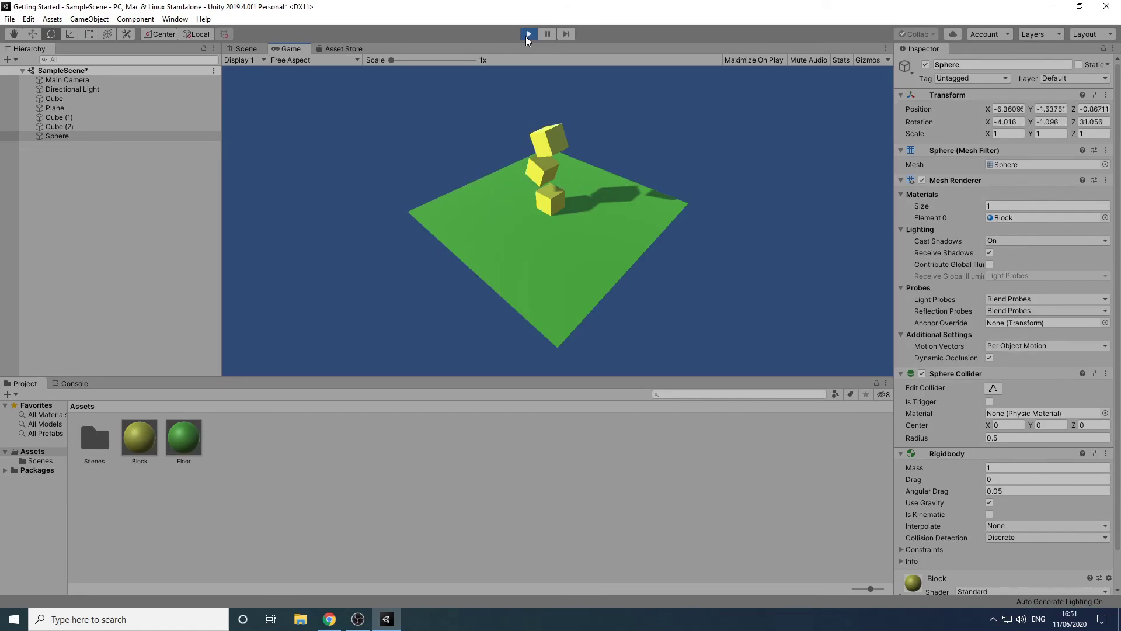
left_click(526, 35)
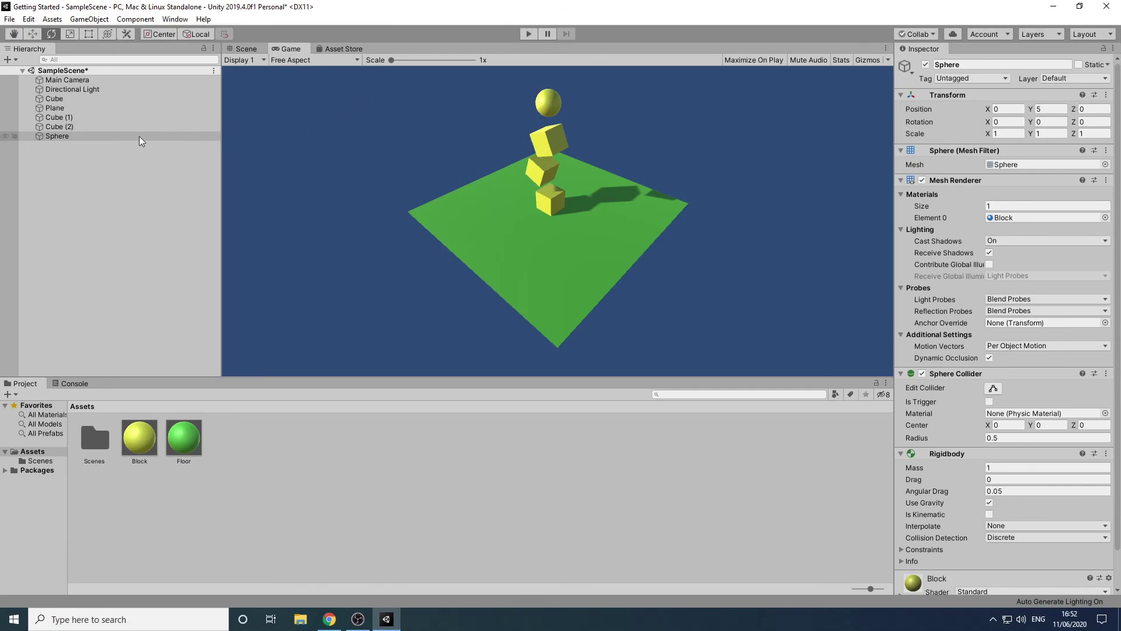
- Add a Rigidbody to Cube, Cube (1) and Cube (2) together, then play the scene
left_click(81, 100)
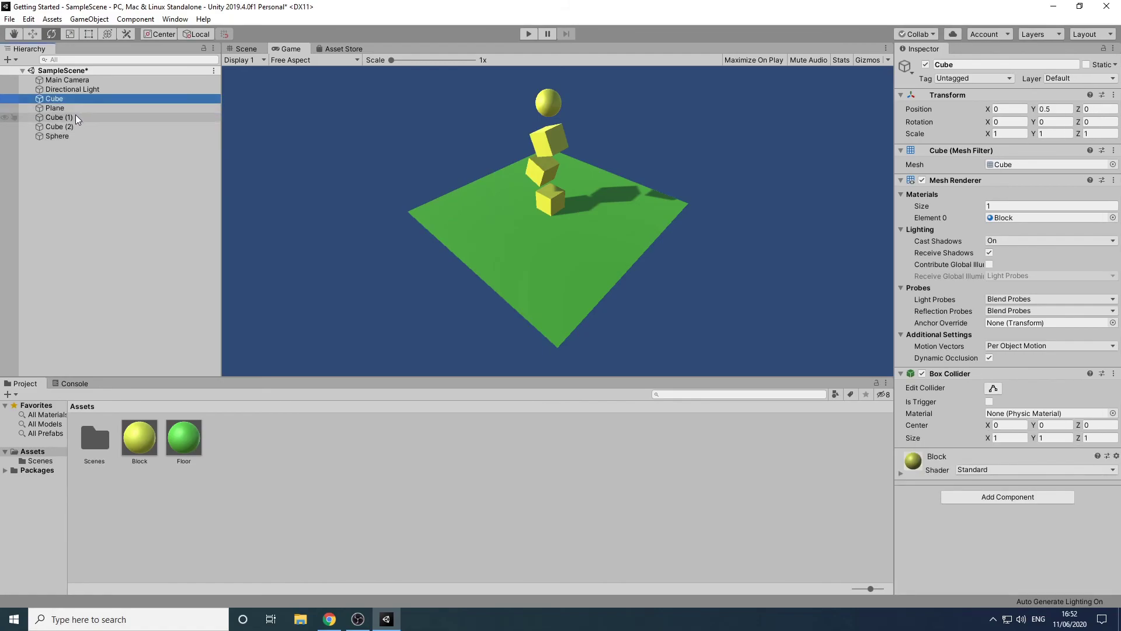
left_click(75, 118, "ctrl")
left_click(74, 125, "ctrl")
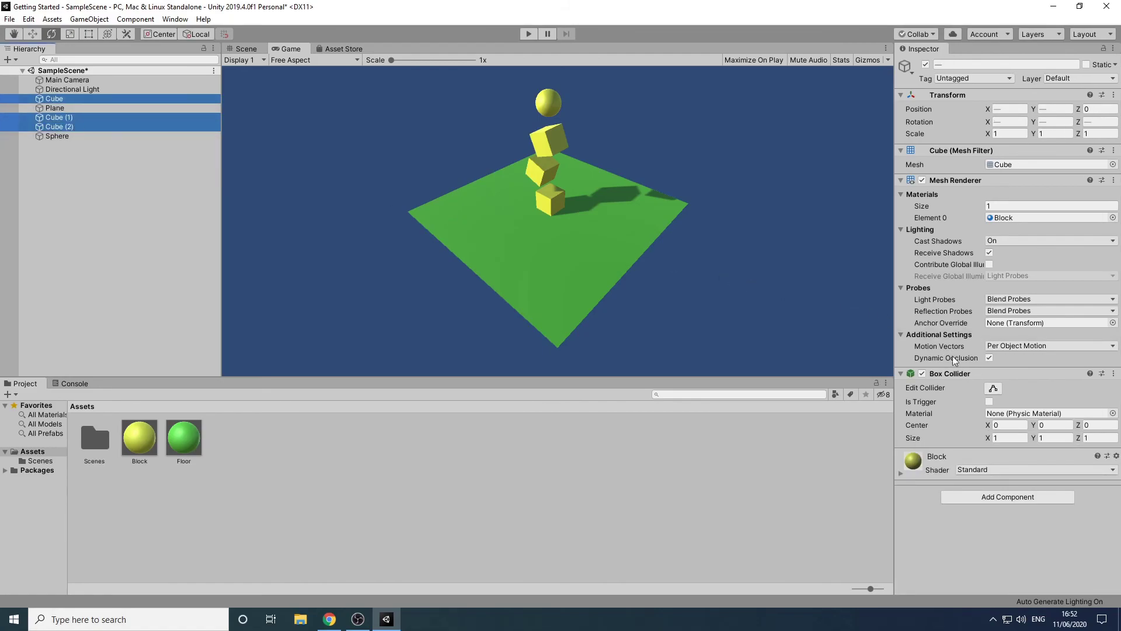
left_click(1003, 498)
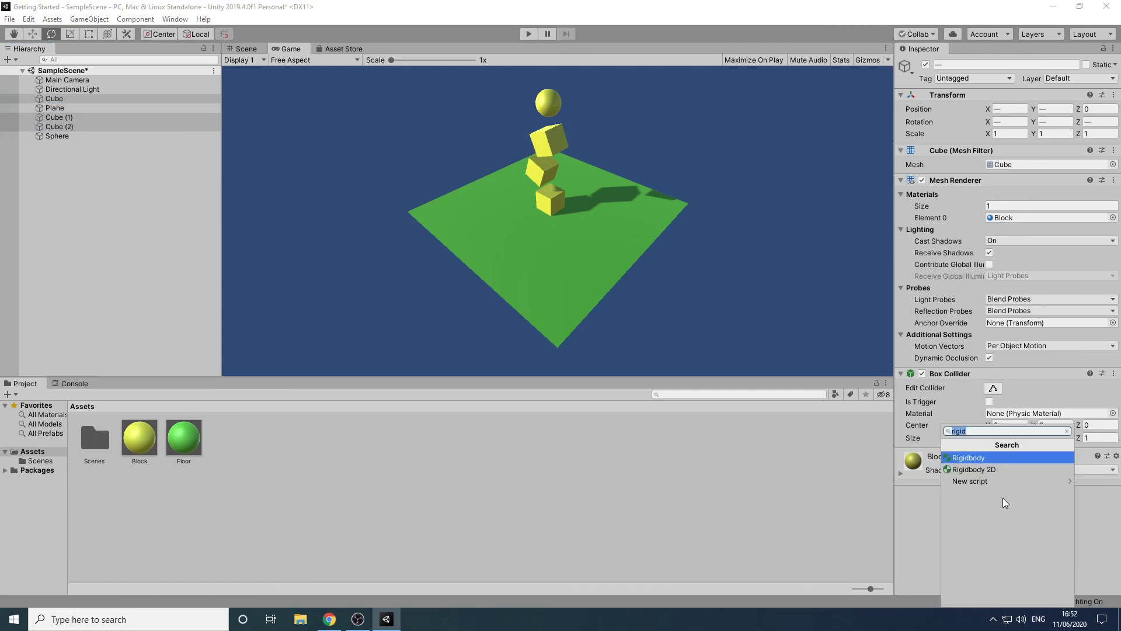
left_click(973, 456)
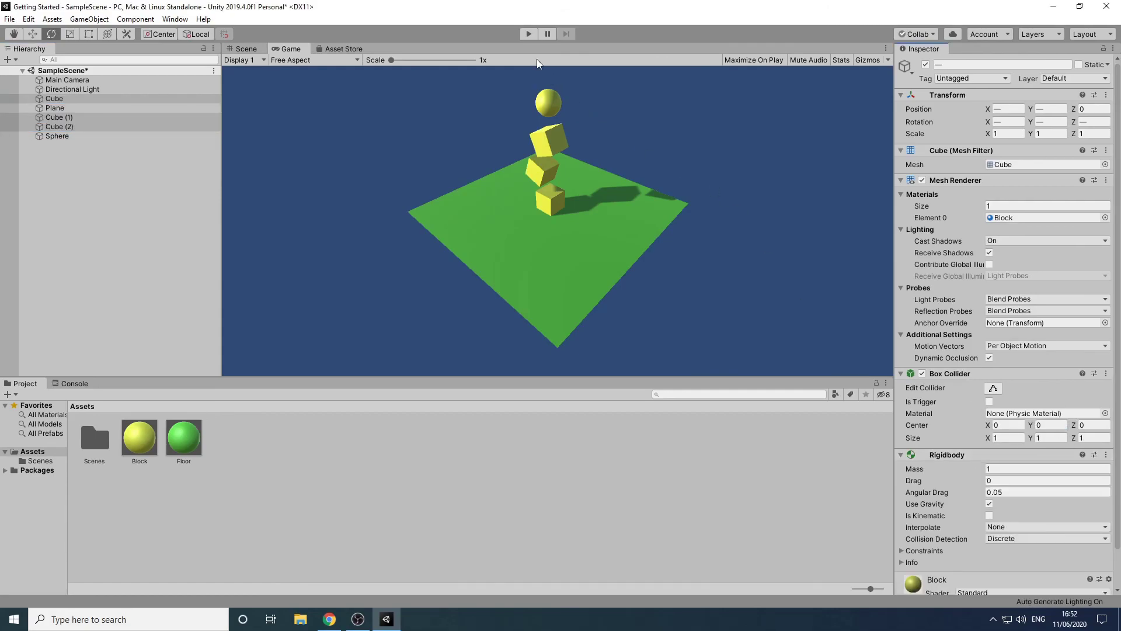
left_click(527, 37)
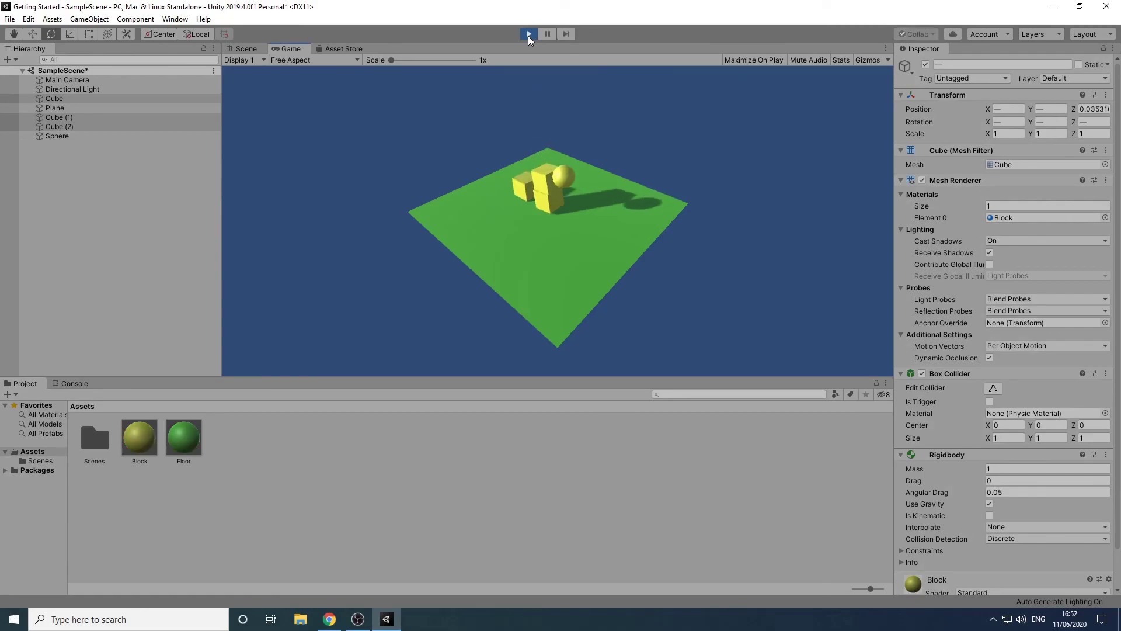